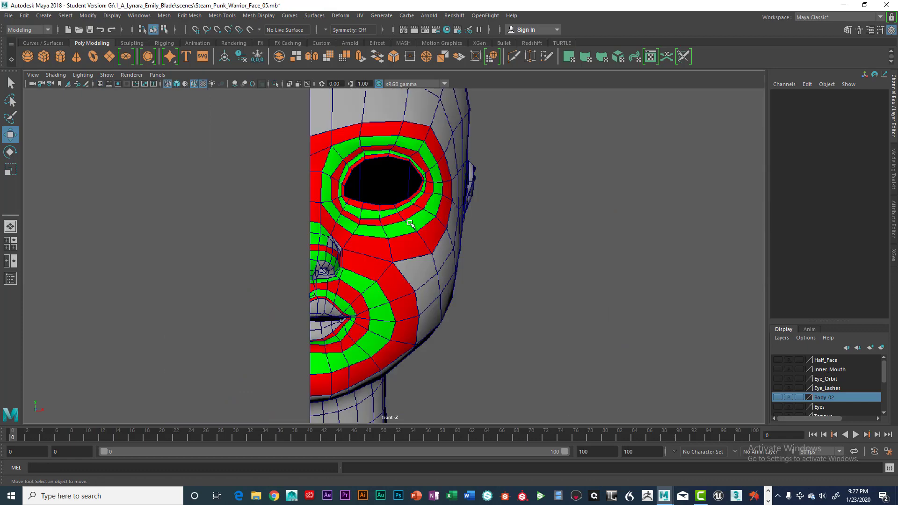
Examine the face topology in the front reference image, focusing on the edge loops around the eye
{"action": "scroll", "coordinate": [416, 218], "scroll_direction": "up", "scroll_amount": 5}
{"action": "middle_click_drag", "start_coordinate": [433, 214], "coordinate": [451, 323], "text": "alt"}
{"action": "scroll", "coordinate": [437, 281], "scroll_direction": "up", "scroll_amount": 3}
{"action": "scroll", "coordinate": [454, 322], "scroll_direction": "down", "scroll_amount": 8}
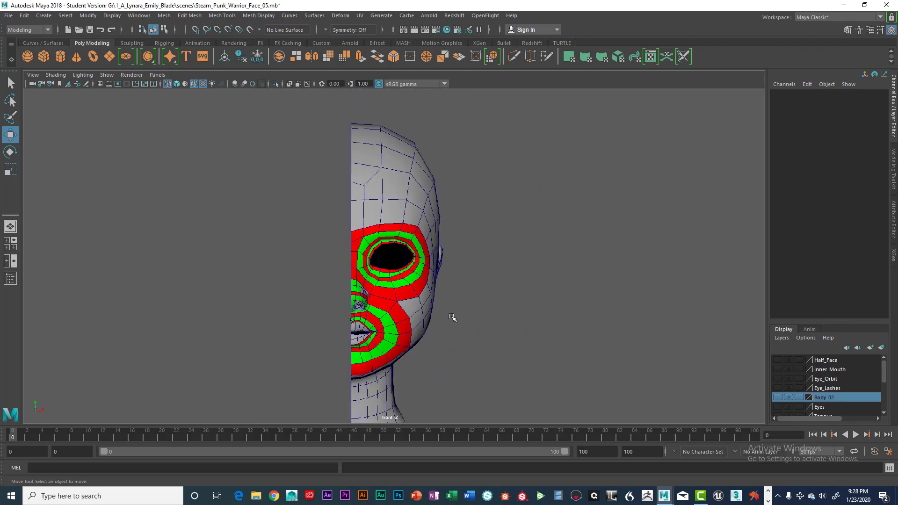
{"action": "scroll", "coordinate": [452, 318], "scroll_direction": "down", "scroll_amount": 2}
{"action": "key", "text": "space"}
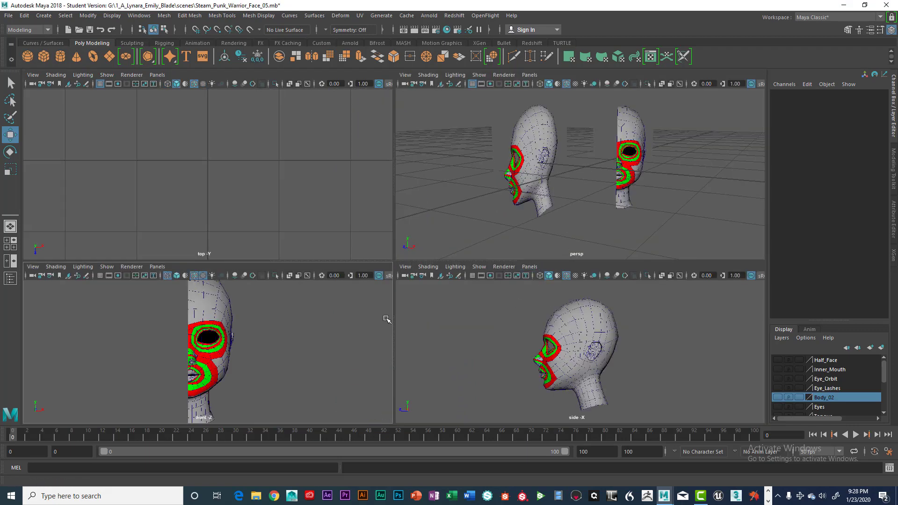
{"action": "key", "text": "space"}
{"action": "key", "text": "space"}
{"action": "key", "text": "space"}
{"action": "scroll", "coordinate": [413, 297], "scroll_direction": "up", "scroll_amount": 8}
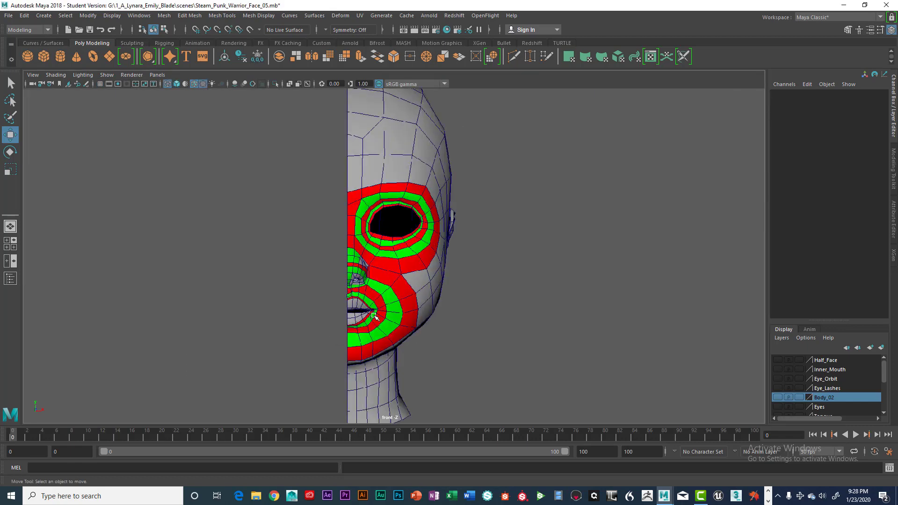
{"action": "middle_click_drag", "start_coordinate": [424, 288], "coordinate": [414, 338], "text": "alt"}
{"action": "scroll", "coordinate": [414, 338], "scroll_direction": "up", "scroll_amount": 2}
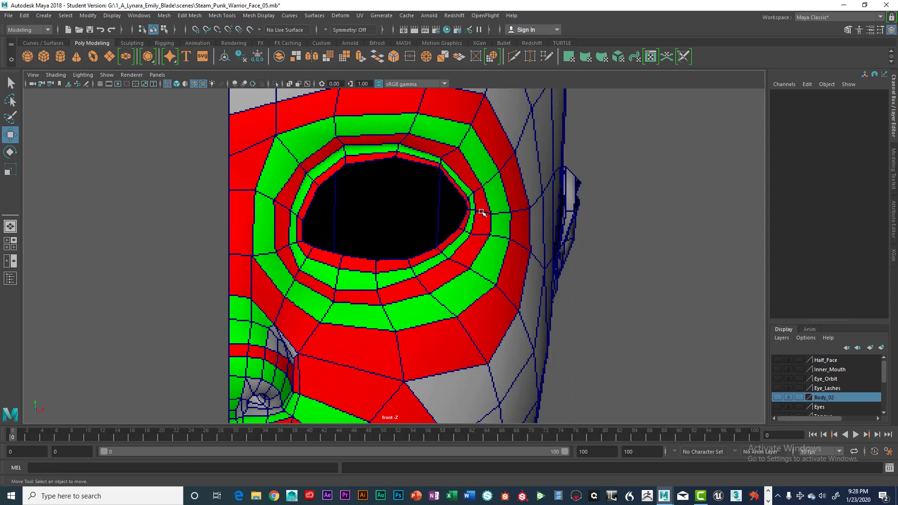
{"action": "middle_click_drag", "start_coordinate": [470, 235], "coordinate": [472, 264], "text": "alt"}
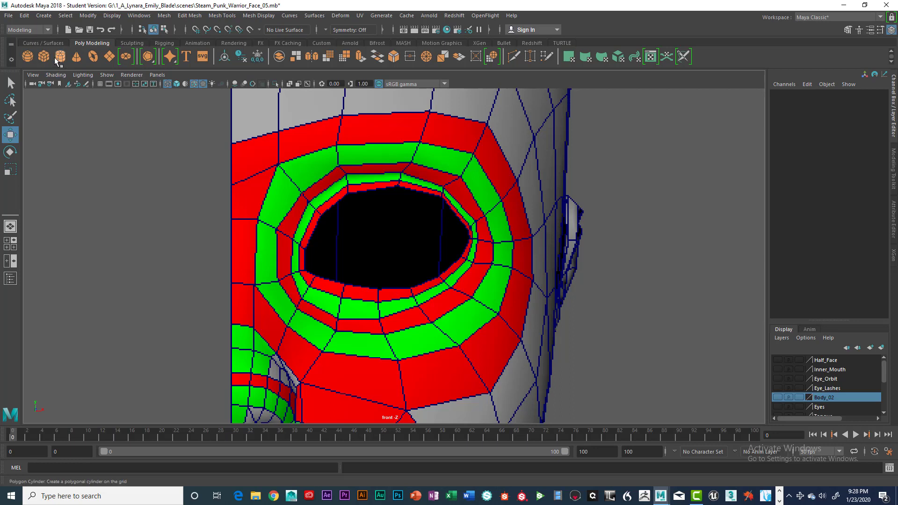
Create a polygon pipe with 14 axis divisions
{"action": "left_click", "coordinate": [44, 18]}
{"action": "mouse_move", "coordinate": [65, 70]}
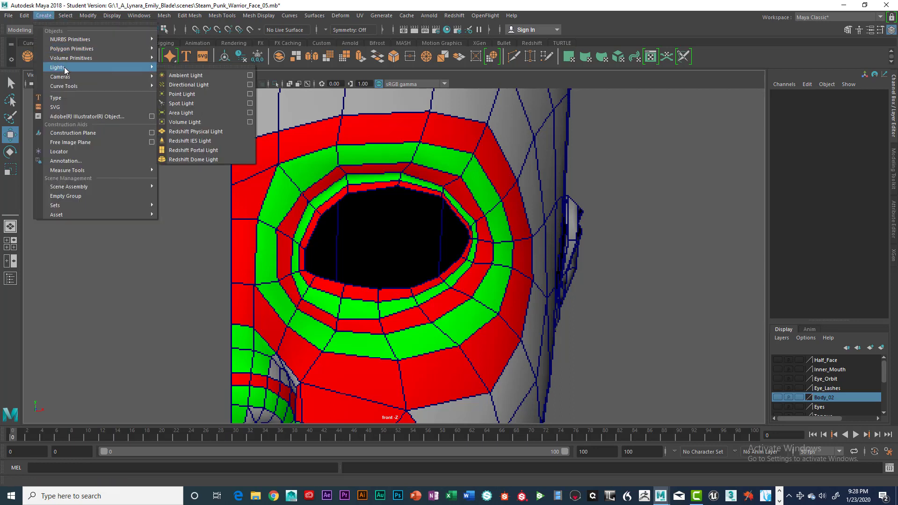
{"action": "mouse_move", "coordinate": [68, 49]}
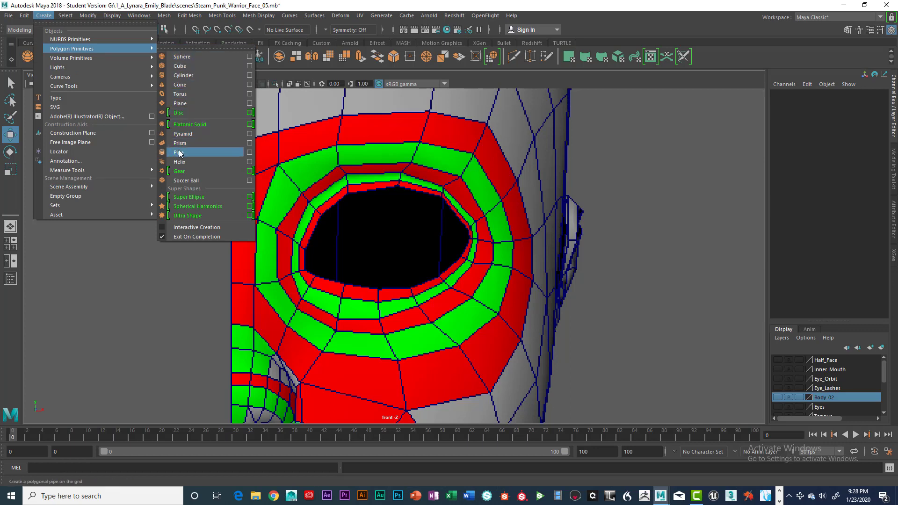
{"action": "left_click", "coordinate": [249, 153]}
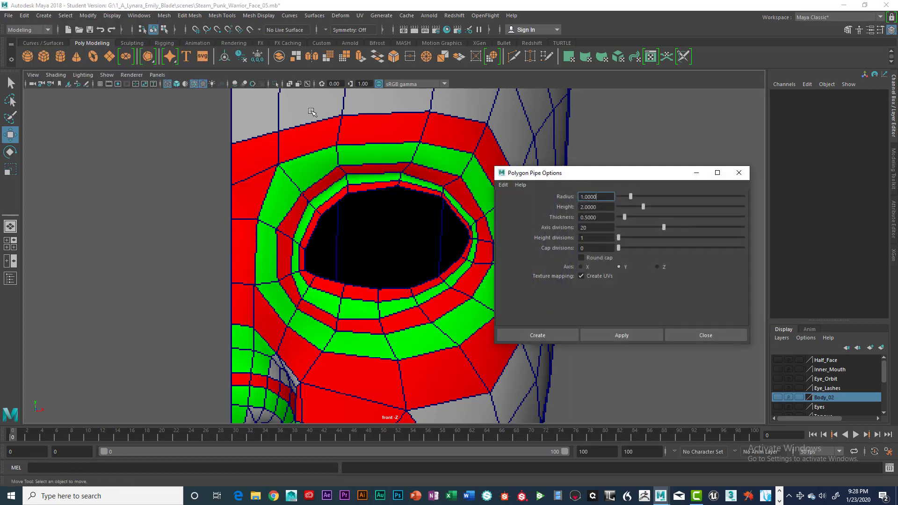
{"action": "left_click", "coordinate": [598, 229]}
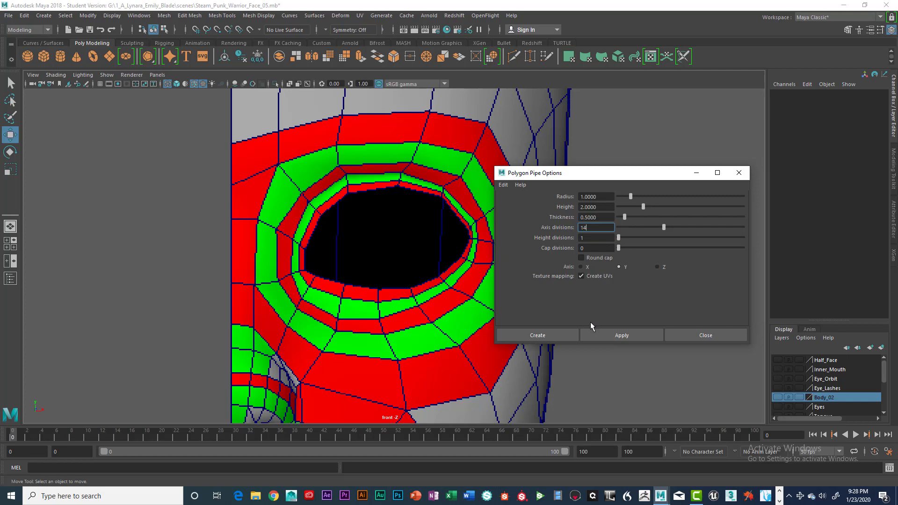
{"action": "left_click", "coordinate": [556, 335]}
Resize the pipe to a radius of 0.7, a thickness of 0.1 and a height of 0.4
{"action": "scroll", "coordinate": [652, 260], "scroll_direction": "down", "scroll_amount": 2}
{"action": "scroll", "coordinate": [652, 260], "scroll_direction": "down", "scroll_amount": 5}
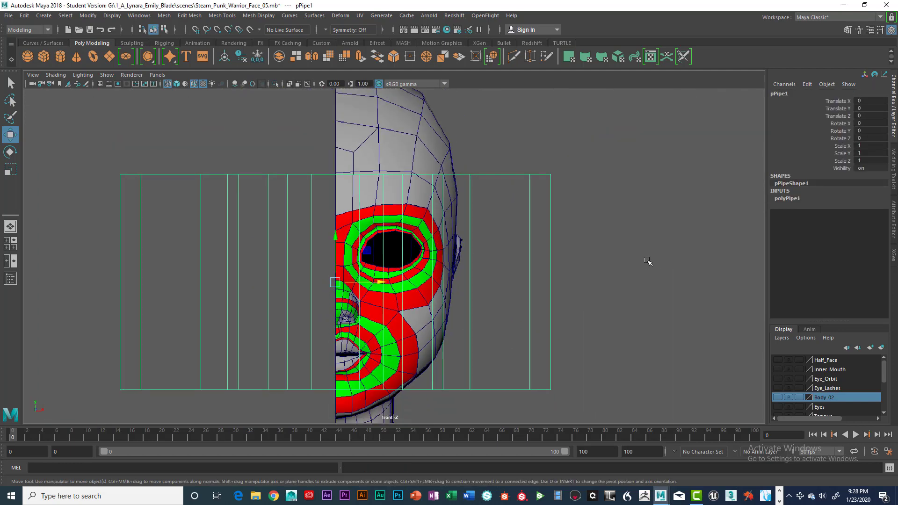
{"action": "key", "text": "space"}
{"action": "key", "text": "space"}
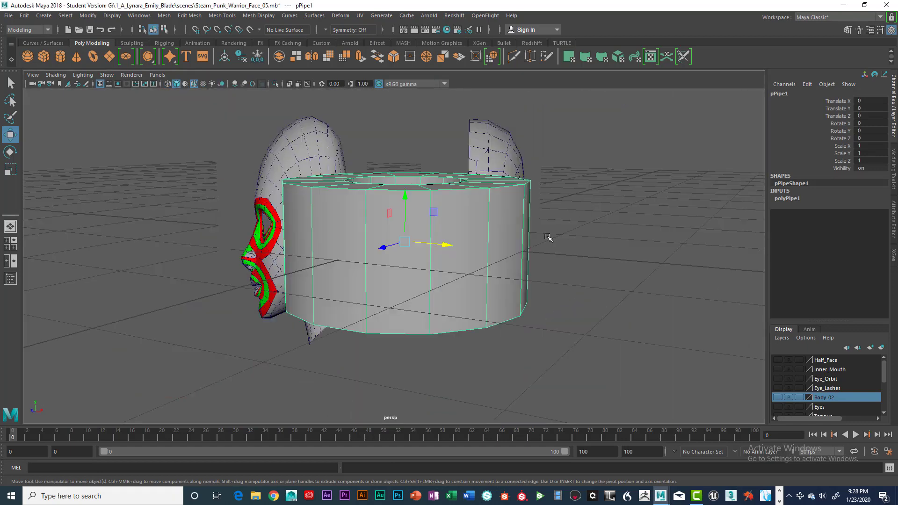
{"action": "left_click_drag", "start_coordinate": [605, 176], "coordinate": [571, 339], "text": "alt"}
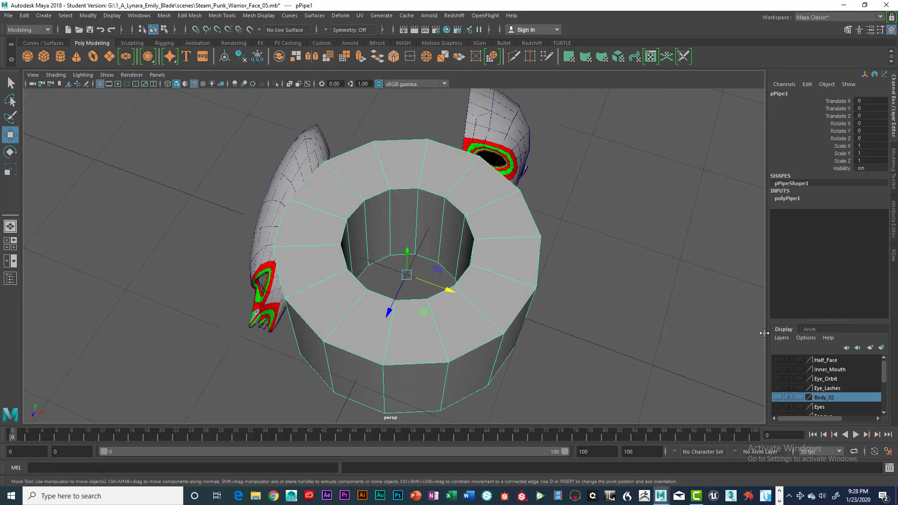
{"action": "left_click", "coordinate": [787, 198]}
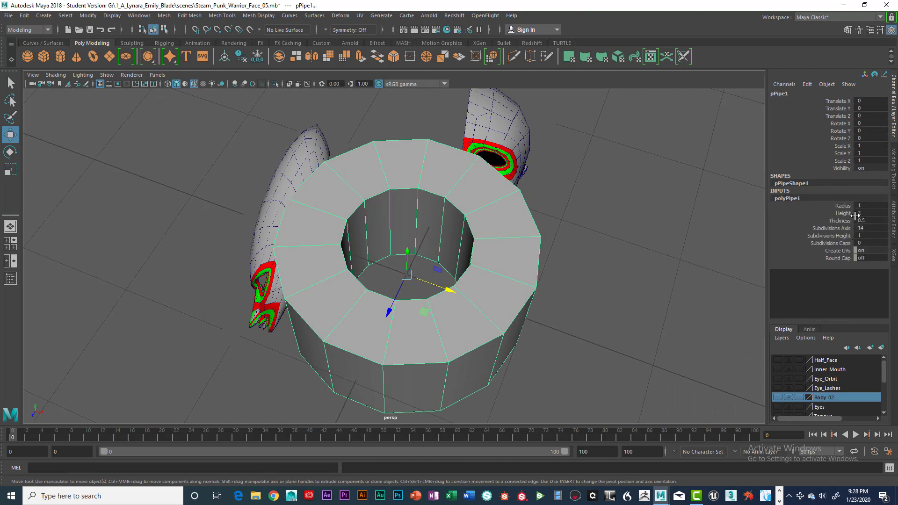
{"action": "left_click", "coordinate": [833, 206]}
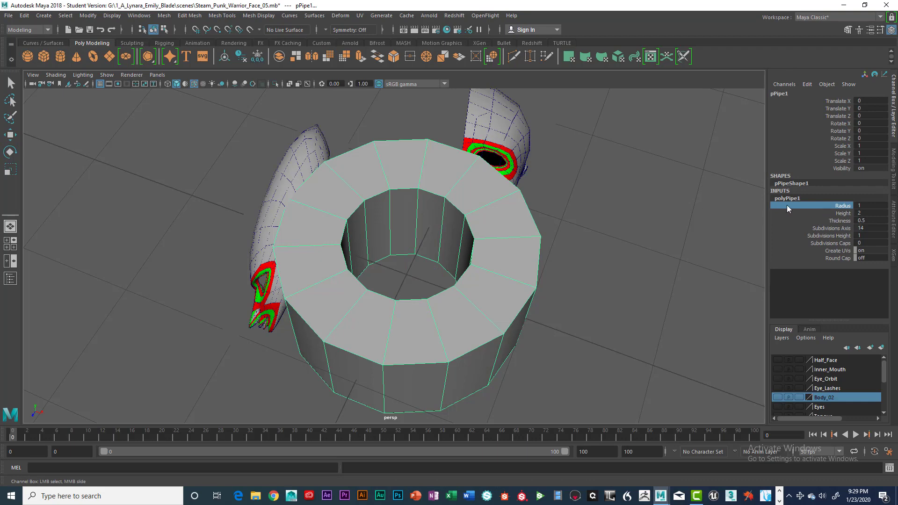
{"action": "mouse_move", "coordinate": [598, 232]}
{"action": "middle_mouse_down"}
{"action": "mouse_move", "coordinate": [603, 226]}
{"action": "mouse_move", "coordinate": [595, 227]}
{"action": "middle_mouse_up"}
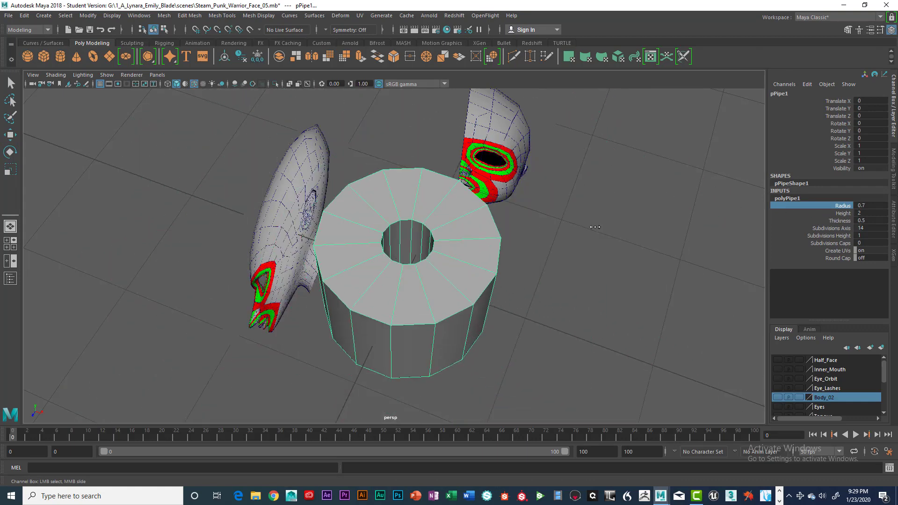
{"action": "left_click", "coordinate": [843, 221]}
{"action": "middle_click_drag", "start_coordinate": [634, 237], "coordinate": [632, 234]}
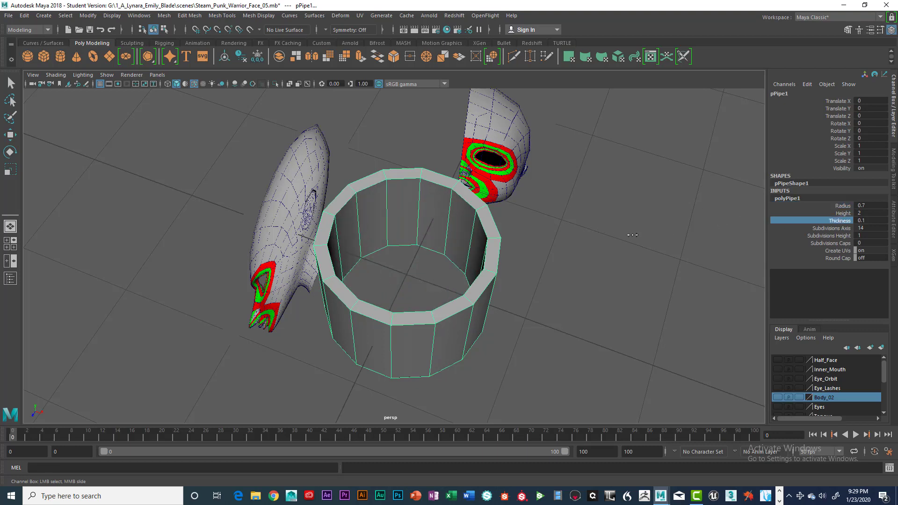
{"action": "left_click", "coordinate": [843, 213]}
{"action": "middle_click_drag", "start_coordinate": [715, 227], "coordinate": [696, 230]}
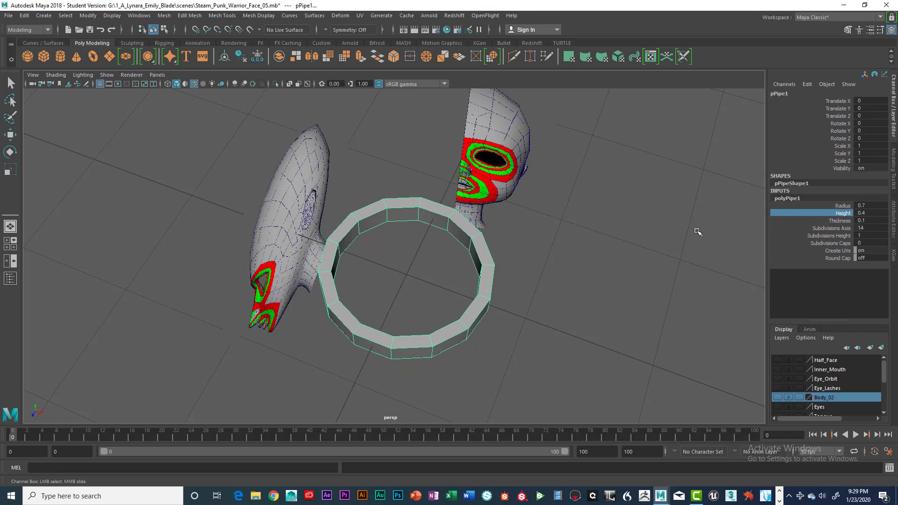
Reduce the pipe's radius to 0.5
{"action": "left_click", "coordinate": [842, 207]}
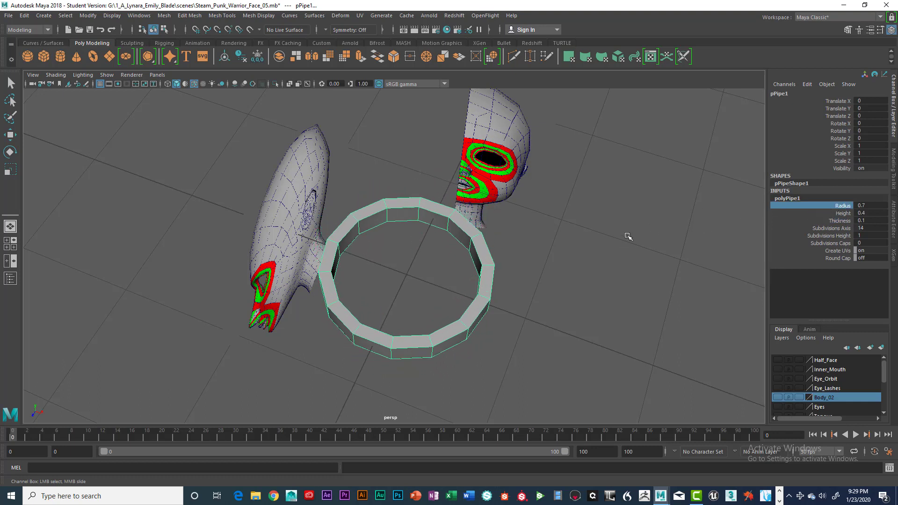
{"action": "middle_click_drag", "start_coordinate": [610, 237], "coordinate": [607, 236]}
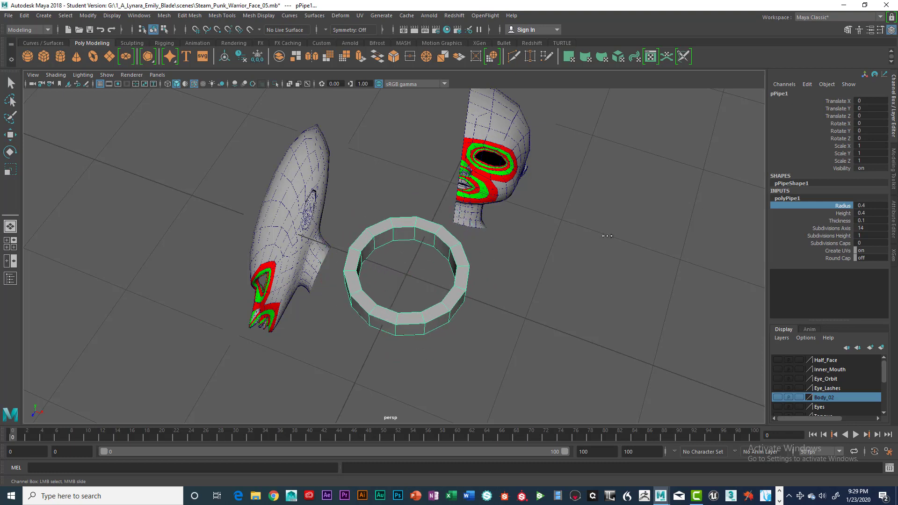
{"action": "double_click", "coordinate": [871, 205]}
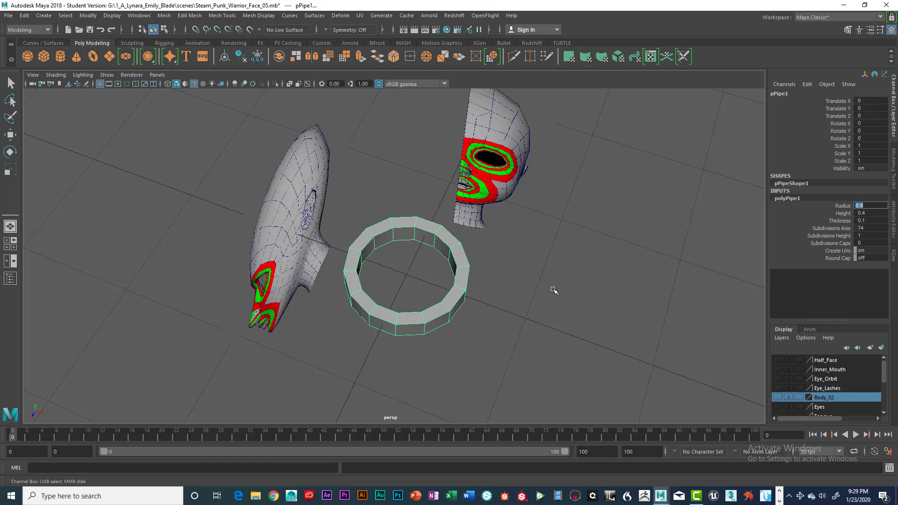
Rotate the pipe upright by setting its X rotation to 90 degrees
{"action": "left_click_drag", "start_coordinate": [506, 303], "coordinate": [497, 271], "text": "alt"}
{"action": "key", "text": "e"}
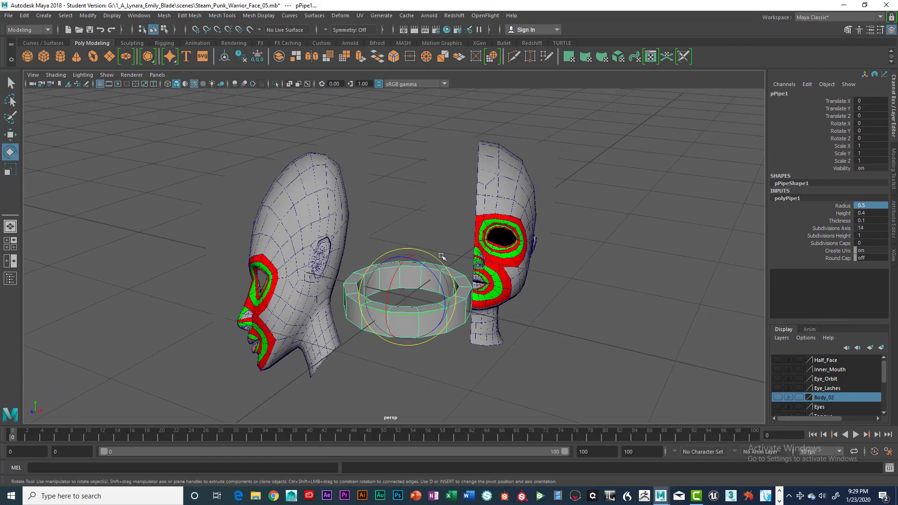
{"action": "left_click_drag", "start_coordinate": [404, 266], "coordinate": [389, 322]}
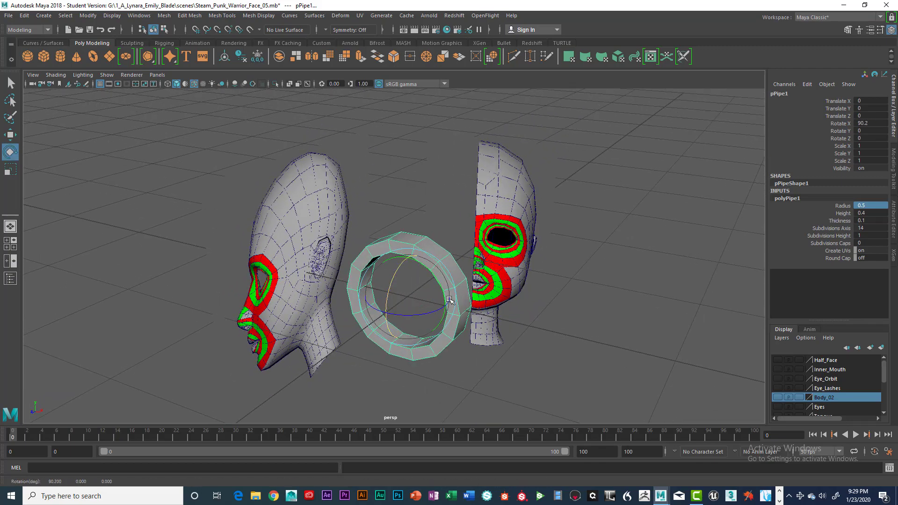
{"action": "double_click", "coordinate": [868, 123]}
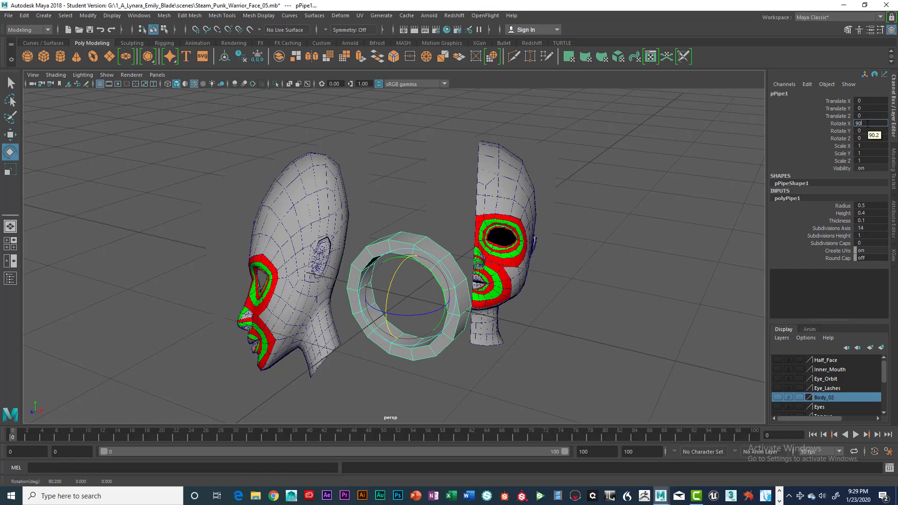
{"action": "key", "text": "Return"}
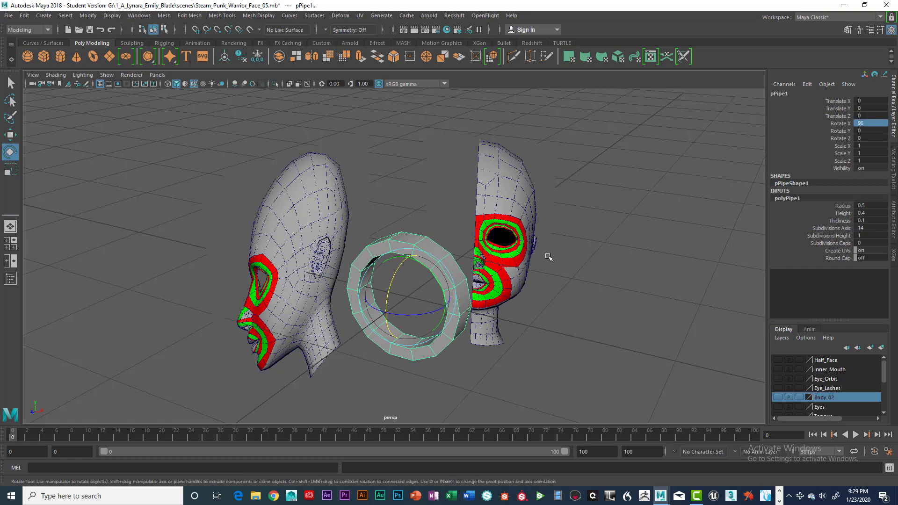
Delete the pipe's back and side faces in the top view, keeping only the flat front ring
{"action": "key", "text": "space"}
{"action": "key", "text": "space"}
{"action": "scroll", "coordinate": [426, 237], "scroll_direction": "up", "scroll_amount": 2}
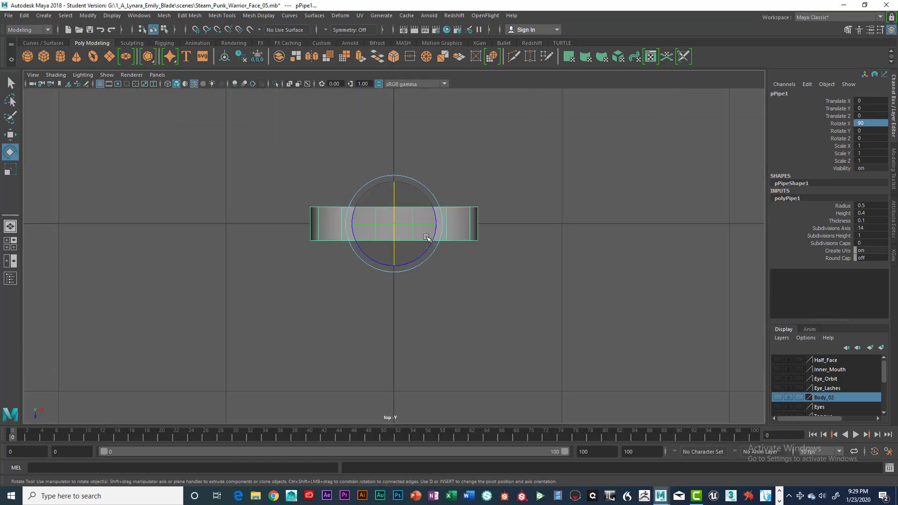
{"action": "right_click_drag", "start_coordinate": [462, 216], "coordinate": [470, 241]}
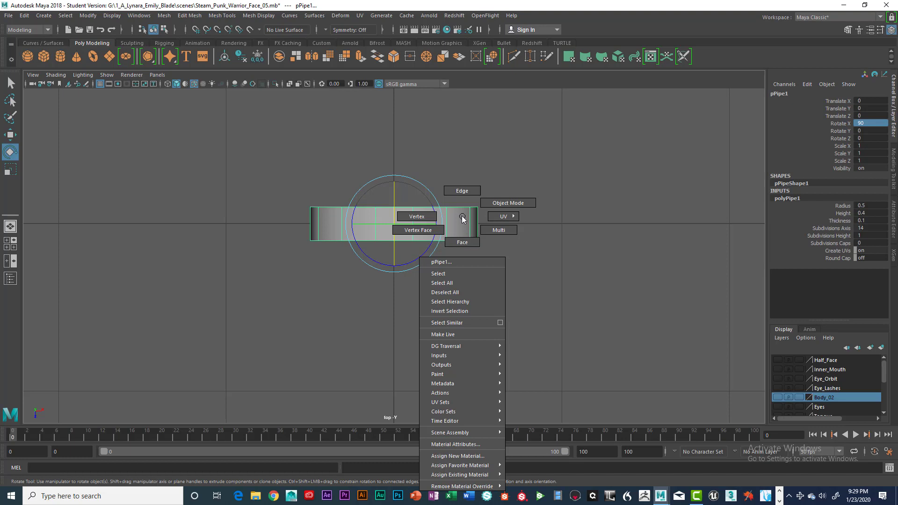
{"action": "right_click_drag", "start_coordinate": [465, 244], "coordinate": [465, 243]}
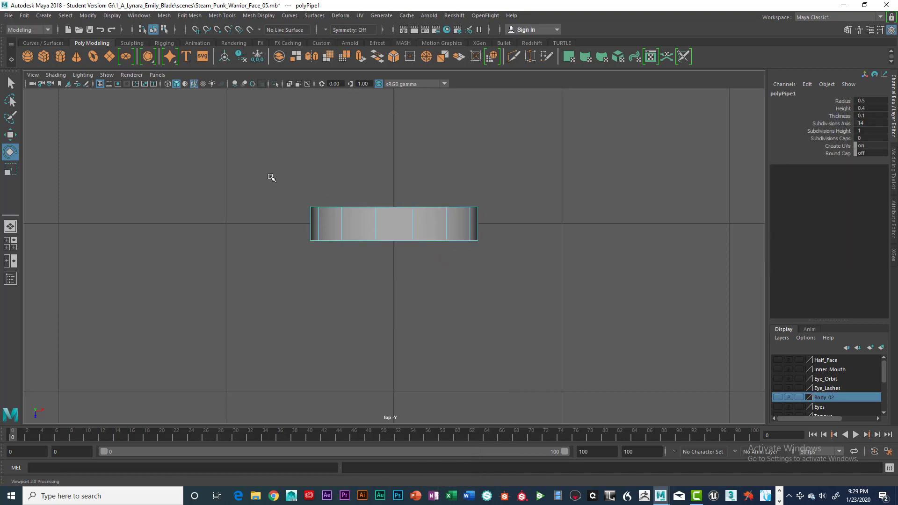
{"action": "left_click_drag", "start_coordinate": [270, 174], "coordinate": [496, 221]}
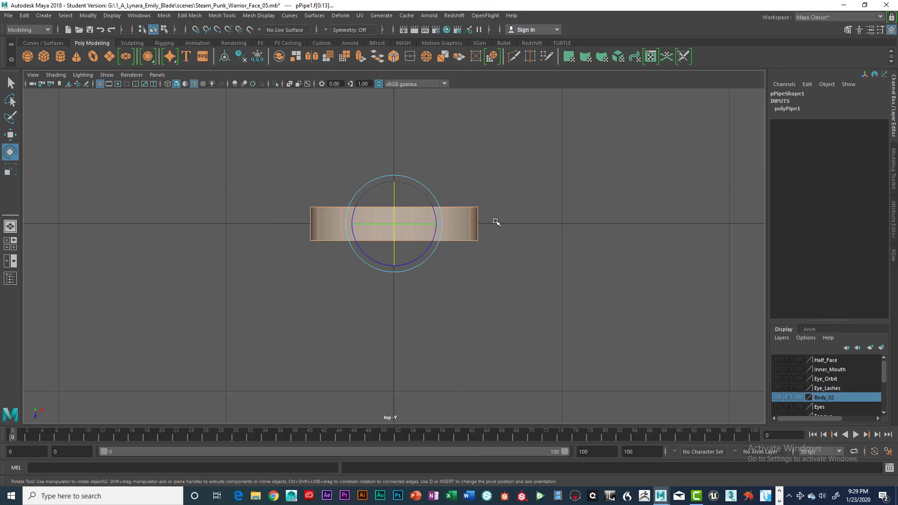
{"action": "key", "text": "Delete"}
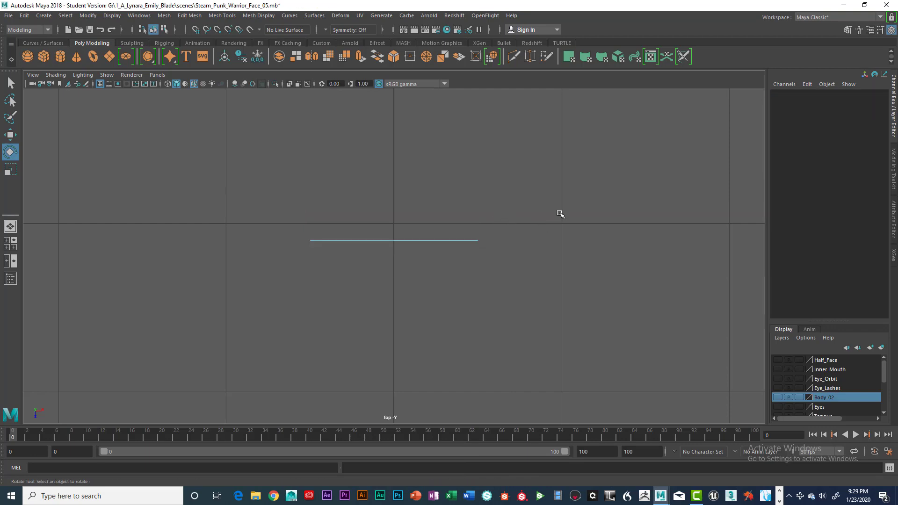
Return to object-level selection in the front view and select the flat ring
{"action": "key", "text": "space"}
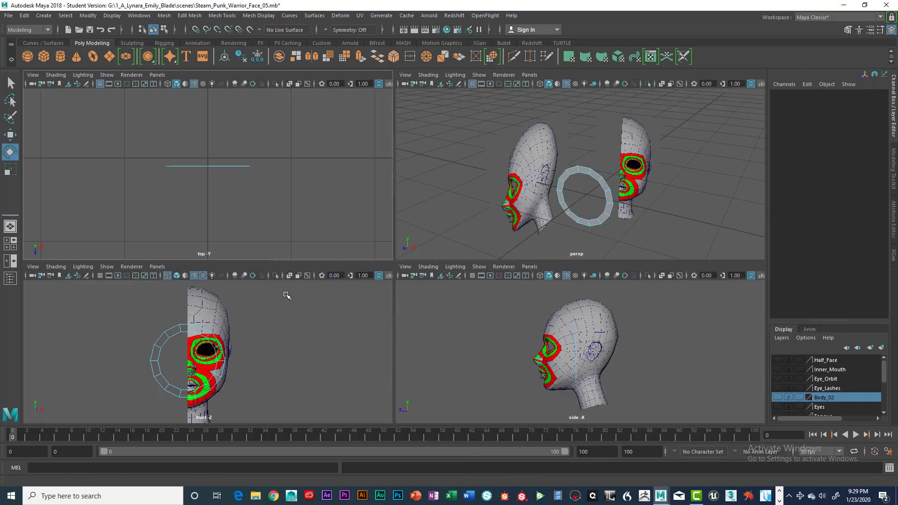
{"action": "key", "text": "space"}
{"action": "scroll", "coordinate": [287, 199], "scroll_direction": "up", "scroll_amount": 2}
{"action": "scroll", "coordinate": [288, 199], "scroll_direction": "down", "scroll_amount": 2}
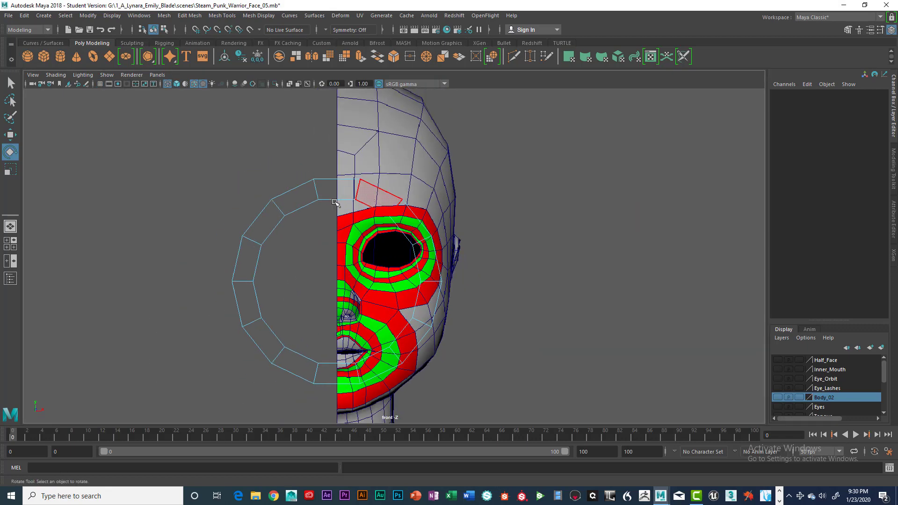
{"action": "right_click", "coordinate": [288, 199]}
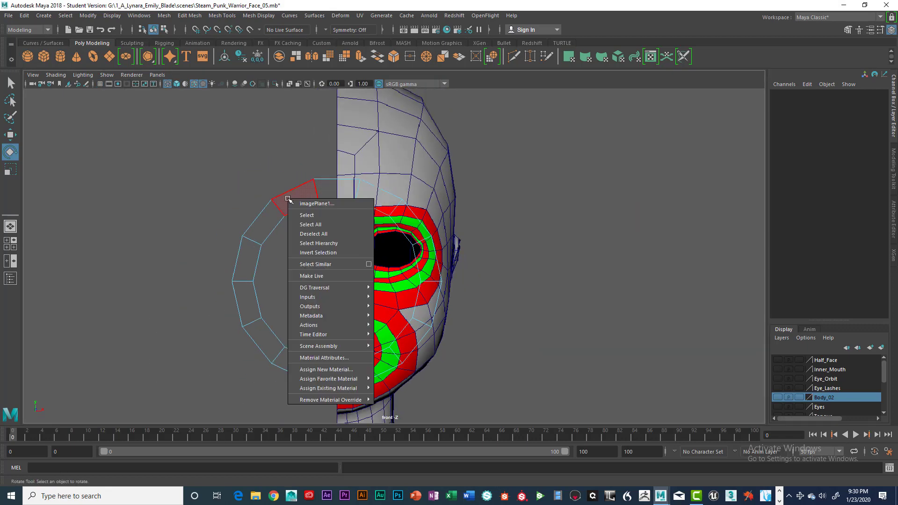
{"action": "left_click", "coordinate": [308, 216]}
{"action": "left_click", "coordinate": [315, 194]}
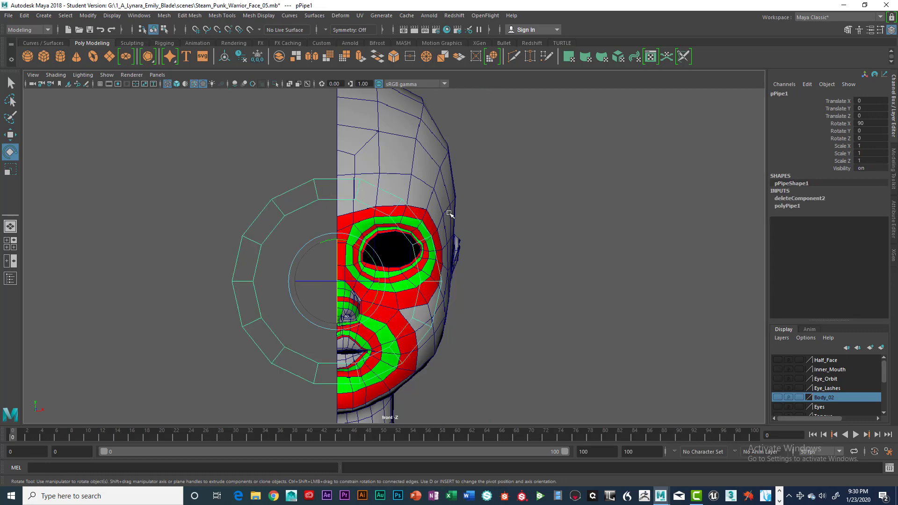
Select the front and side reference image planes in the perspective view and assign both to a new display layer
{"action": "scroll", "coordinate": [519, 223], "scroll_direction": "down", "scroll_amount": 1}
{"action": "key", "text": "space"}
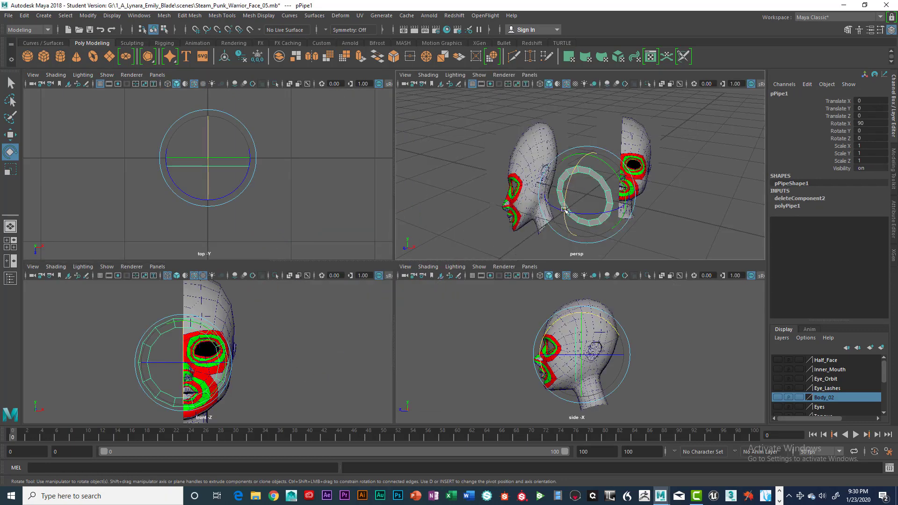
{"action": "key", "text": "space"}
{"action": "left_click", "coordinate": [536, 176]}
{"action": "left_click", "coordinate": [356, 187]}
{"action": "left_click", "coordinate": [475, 198]}
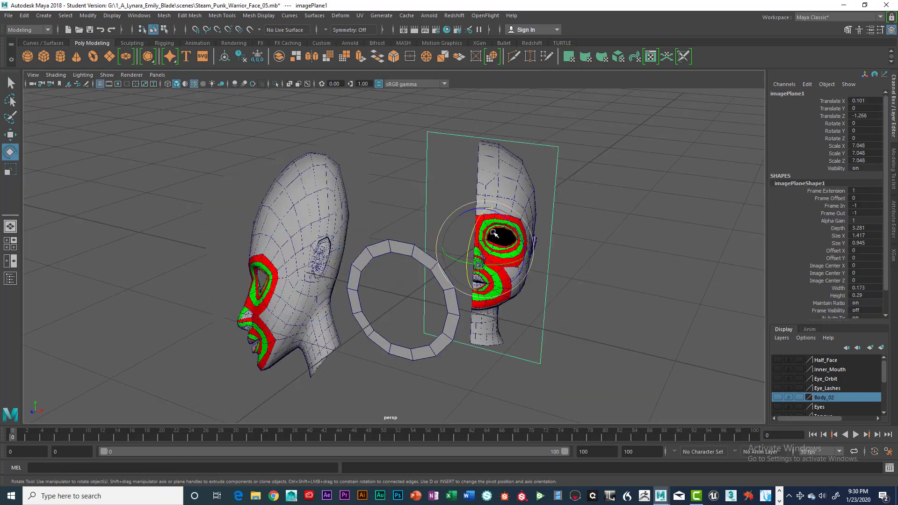
{"action": "left_click_drag", "start_coordinate": [255, 119], "coordinate": [467, 164]}
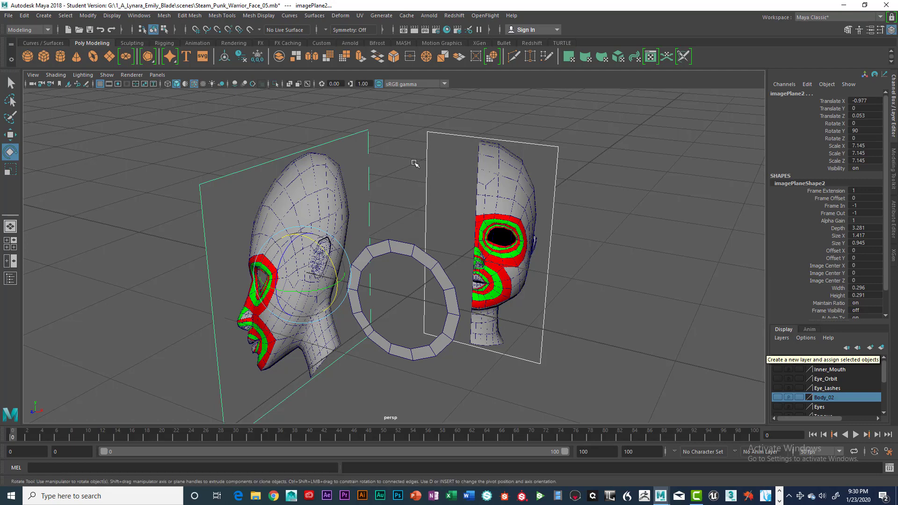
{"action": "left_click", "coordinate": [881, 347]}
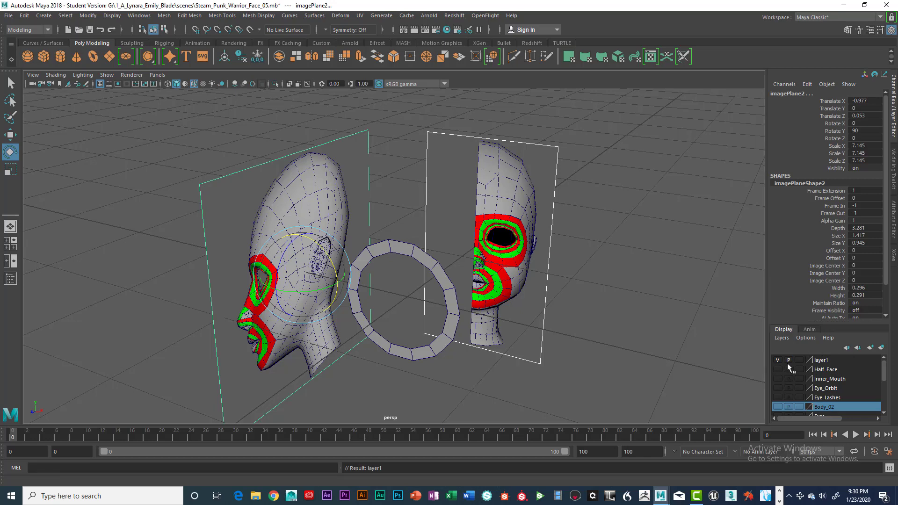
Rename the new display layer as References and save the layer settings
{"action": "double_click", "coordinate": [824, 361]}
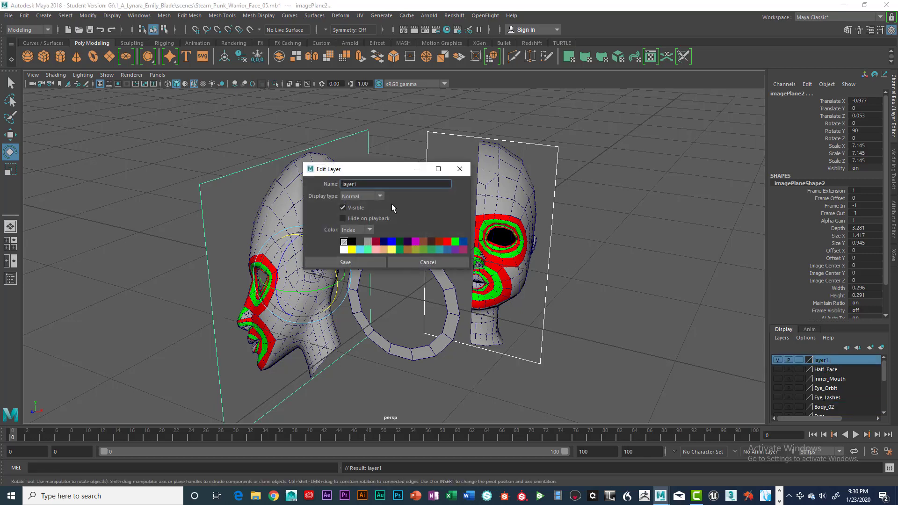
{"action": "left_click_drag", "start_coordinate": [361, 185], "coordinate": [324, 187]}
{"action": "type", "text": "References"}
{"action": "left_click", "coordinate": [379, 260]}
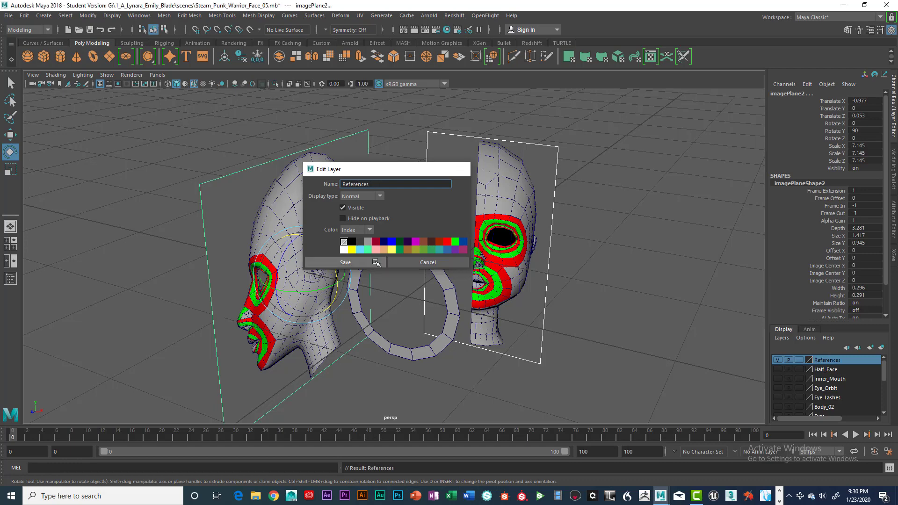
Set the References layer's display type to Reference and test in the perspective view that the image planes cannot be selected
{"action": "left_click", "coordinate": [799, 360]}
{"action": "left_click", "coordinate": [800, 360]}
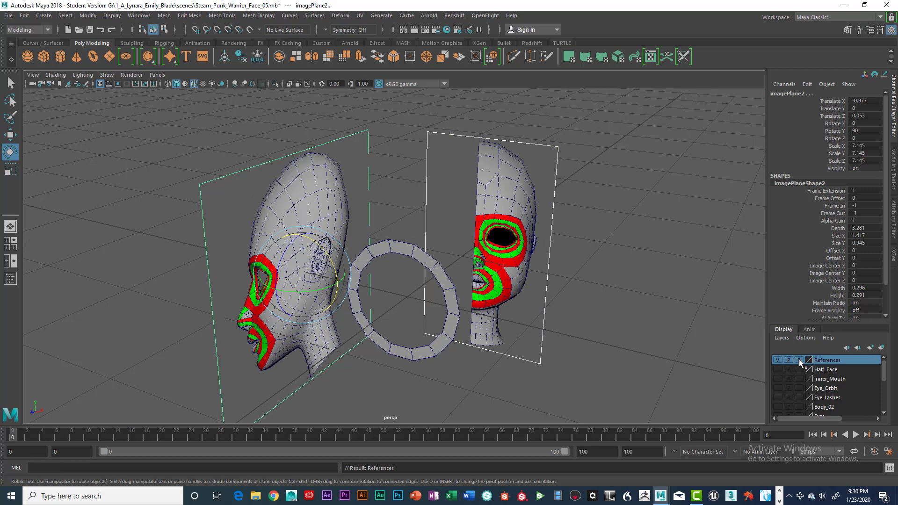
{"action": "left_click", "coordinate": [582, 135]}
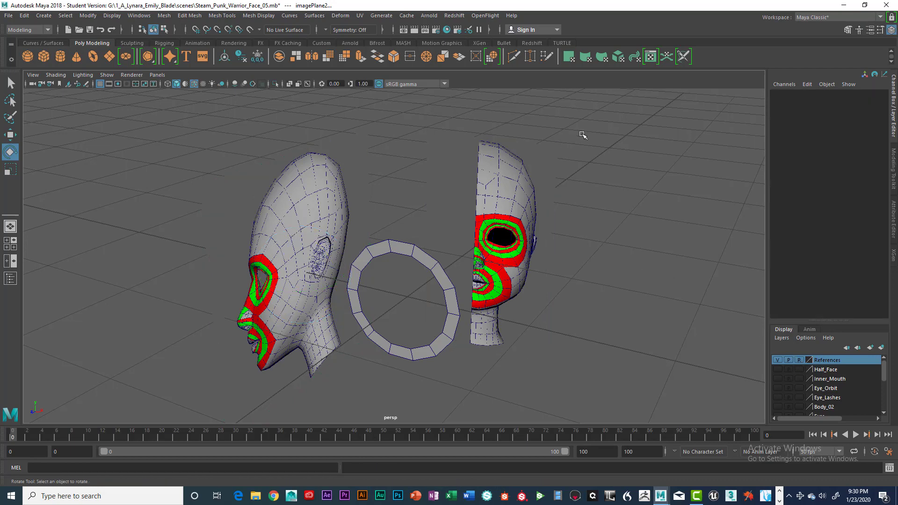
{"action": "left_click", "coordinate": [427, 254]}
{"action": "left_click", "coordinate": [259, 140]}
Select the ring in the maximized front view and display it smooth shaded with X-Ray turned on
{"action": "key", "text": "space"}
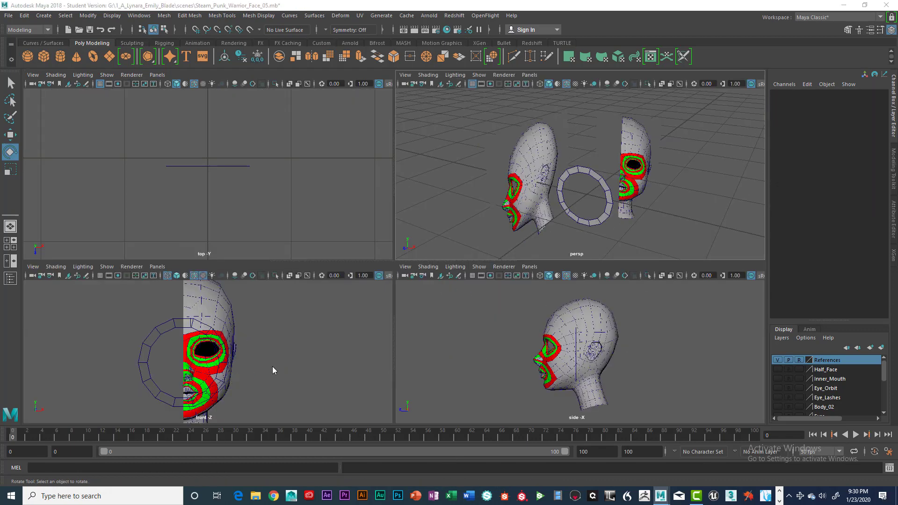
{"action": "key", "text": "space"}
{"action": "scroll", "coordinate": [329, 183], "scroll_direction": "up", "scroll_amount": 5}
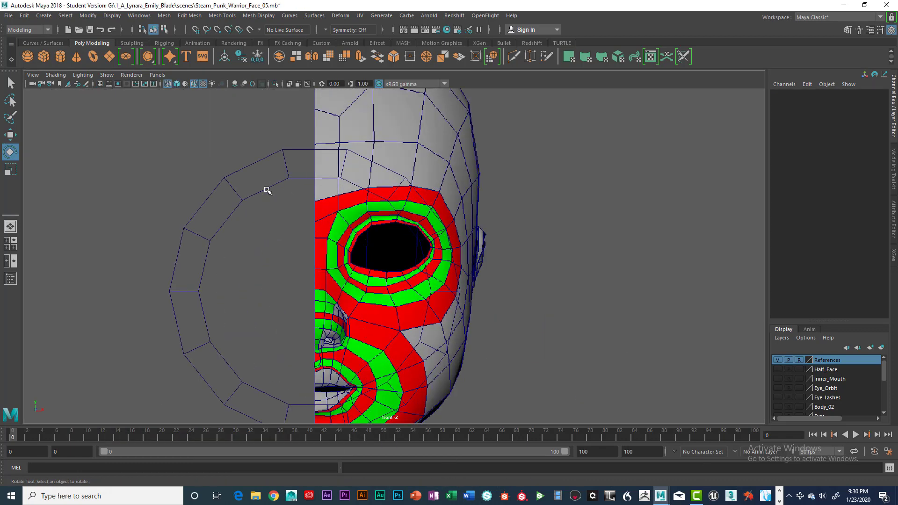
{"action": "left_click", "coordinate": [268, 190]}
{"action": "key", "text": "5"}
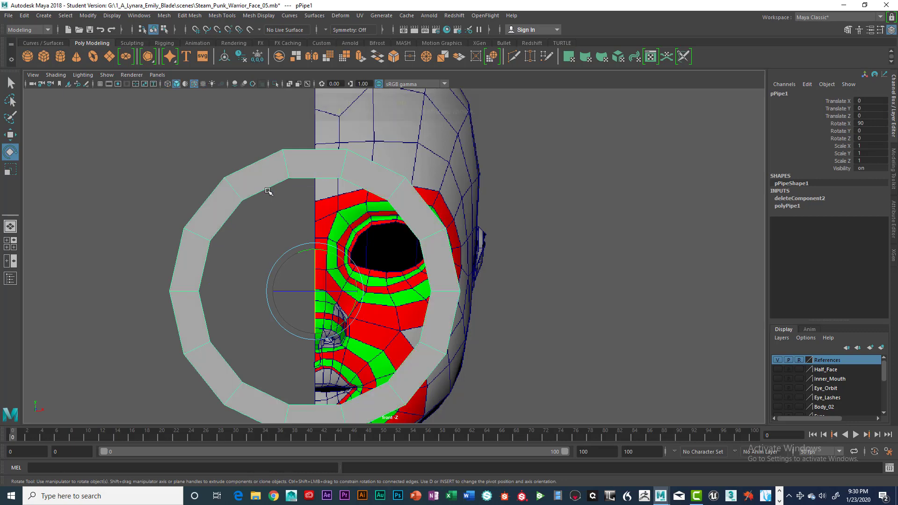
{"action": "left_click", "coordinate": [56, 75]}
{"action": "left_click", "coordinate": [78, 169]}
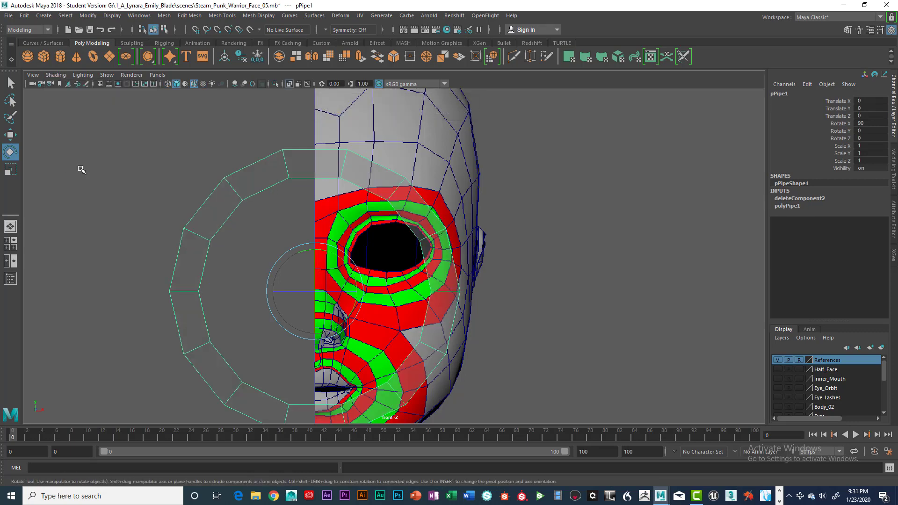
Move the ring over the eye opening to about X 0.26, Y 0.14, and scale it to an oval of about 0.31 by 0.19
{"action": "key", "text": "w"}
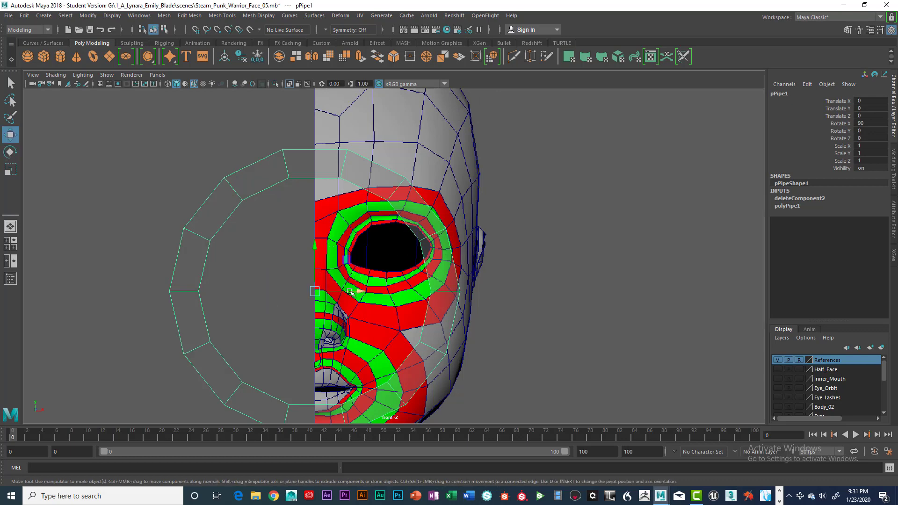
{"action": "left_click_drag", "start_coordinate": [361, 291], "coordinate": [251, 301]}
{"action": "key", "text": "r"}
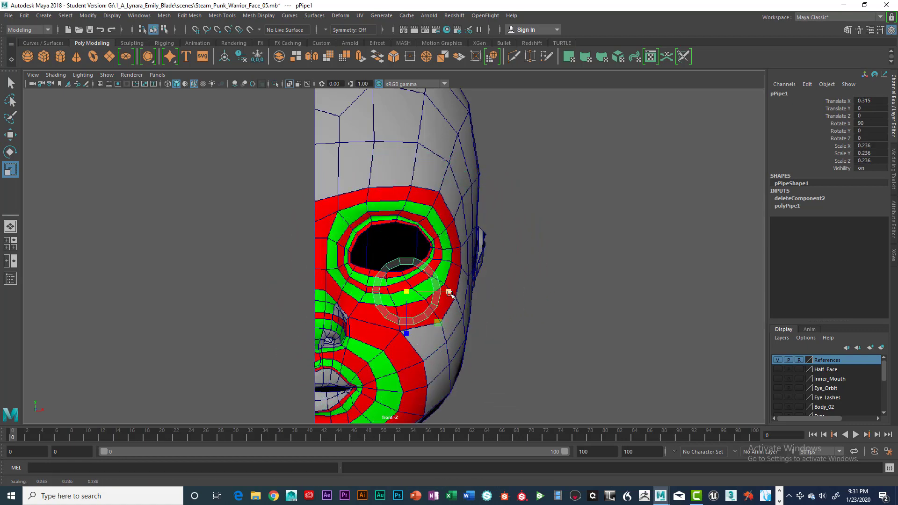
{"action": "left_click_drag", "start_coordinate": [448, 292], "coordinate": [476, 291]}
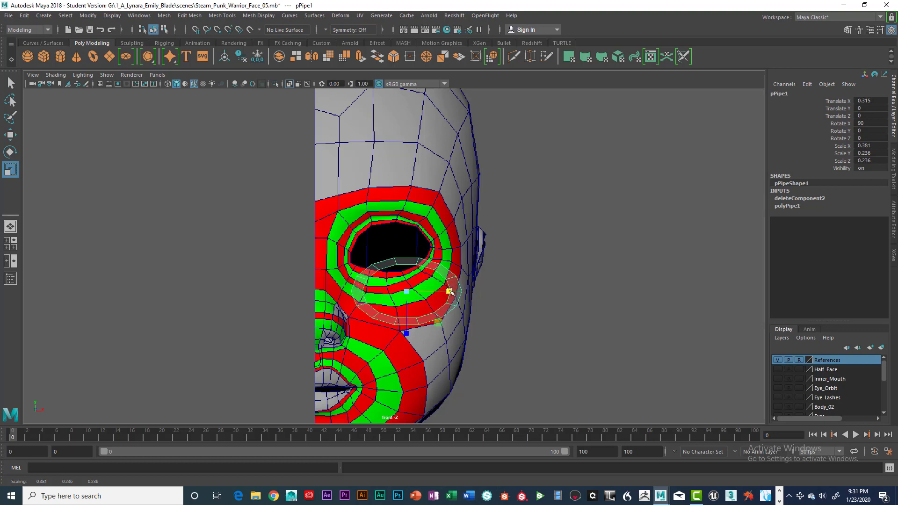
{"action": "left_click_drag", "start_coordinate": [404, 294], "coordinate": [395, 255]}
{"action": "key", "text": "w"}
Move the ring's outer vertices along the inner eye corner and lower lid onto the matching vertices of the reference's innermost red loop
{"action": "scroll", "coordinate": [394, 255], "scroll_direction": "up", "scroll_amount": 4}
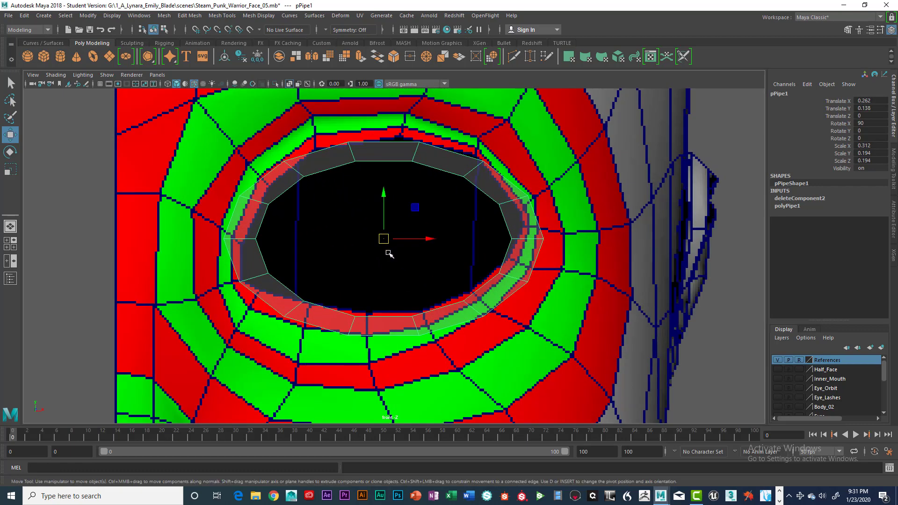
{"action": "scroll", "coordinate": [457, 240], "scroll_direction": "up", "scroll_amount": 5}
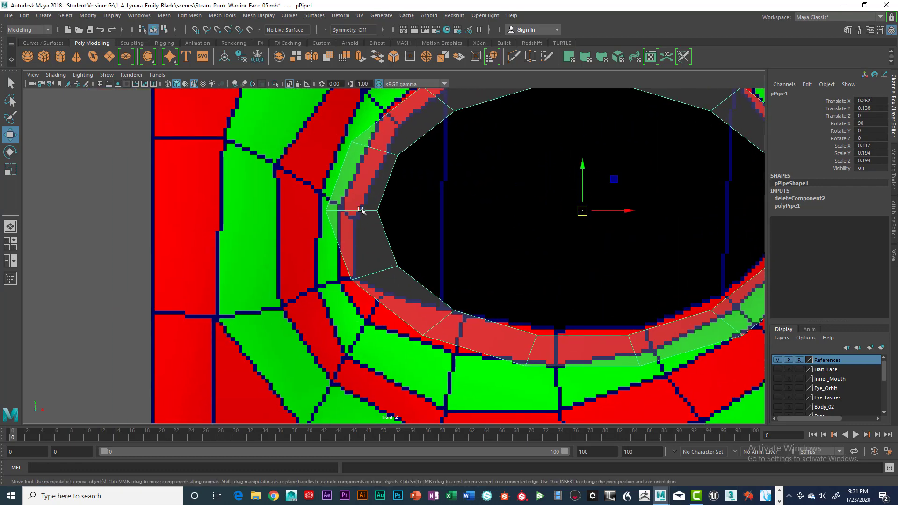
{"action": "right_click_drag", "start_coordinate": [361, 211], "coordinate": [327, 212]}
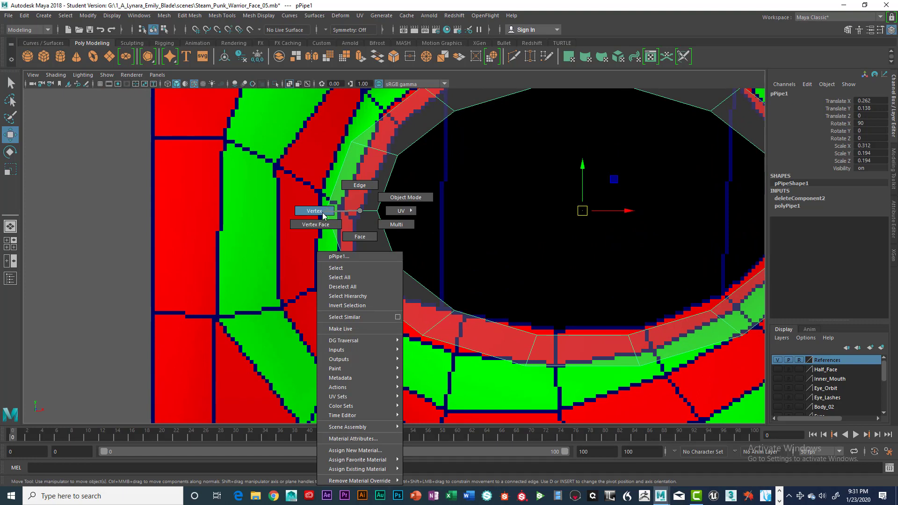
{"action": "right_click_drag", "start_coordinate": [321, 215], "coordinate": [320, 214]}
{"action": "left_click_drag", "start_coordinate": [314, 197], "coordinate": [337, 208]}
{"action": "left_click_drag", "start_coordinate": [341, 260], "coordinate": [338, 281]}
{"action": "left_click_drag", "start_coordinate": [409, 320], "coordinate": [426, 341]}
{"action": "left_click_drag", "start_coordinate": [424, 340], "coordinate": [368, 328]}
{"action": "left_click_drag", "start_coordinate": [519, 360], "coordinate": [534, 374]}
{"action": "left_click_drag", "start_coordinate": [524, 363], "coordinate": [452, 354]}
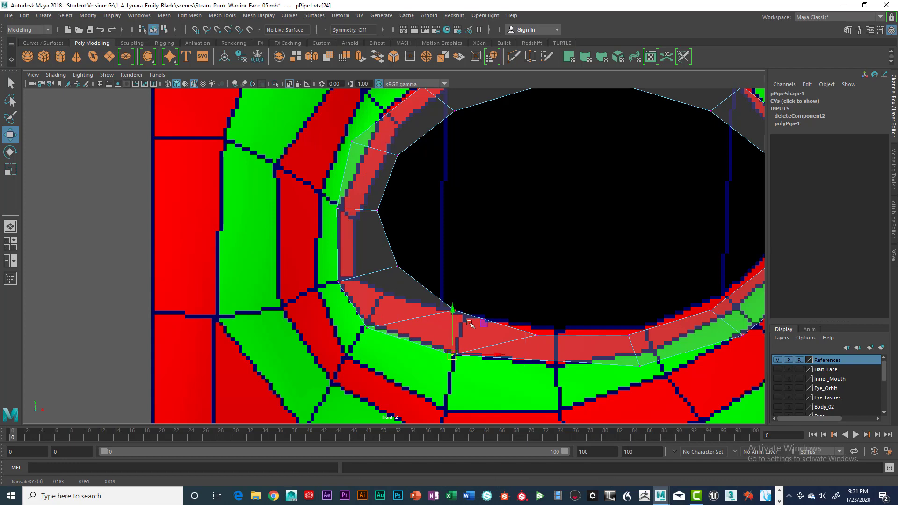
{"action": "middle_click_drag", "start_coordinate": [537, 288], "coordinate": [397, 278], "text": "alt"}
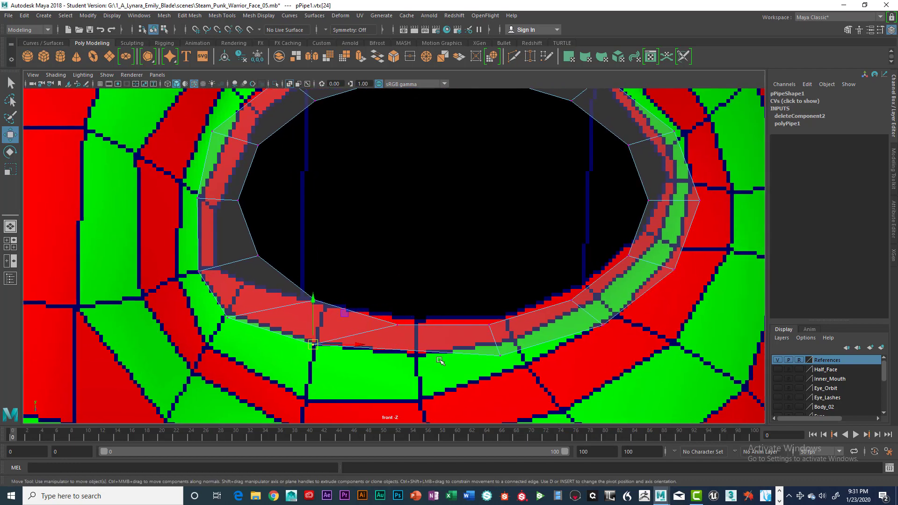
{"action": "left_click_drag", "start_coordinate": [496, 346], "coordinate": [415, 356]}
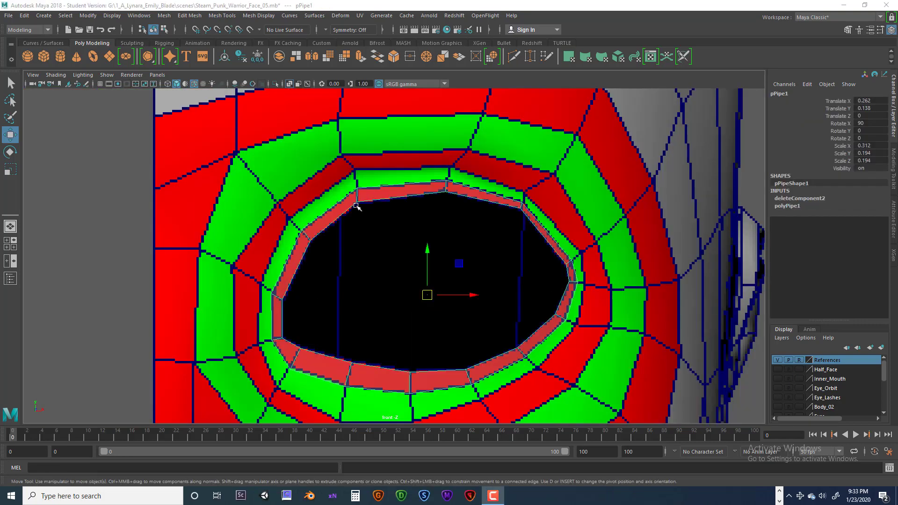
Inspect individual vertices along the fitted ring's upper lid, and return to object selection
{"action": "scroll", "coordinate": [445, 204], "scroll_direction": "up", "scroll_amount": 2}
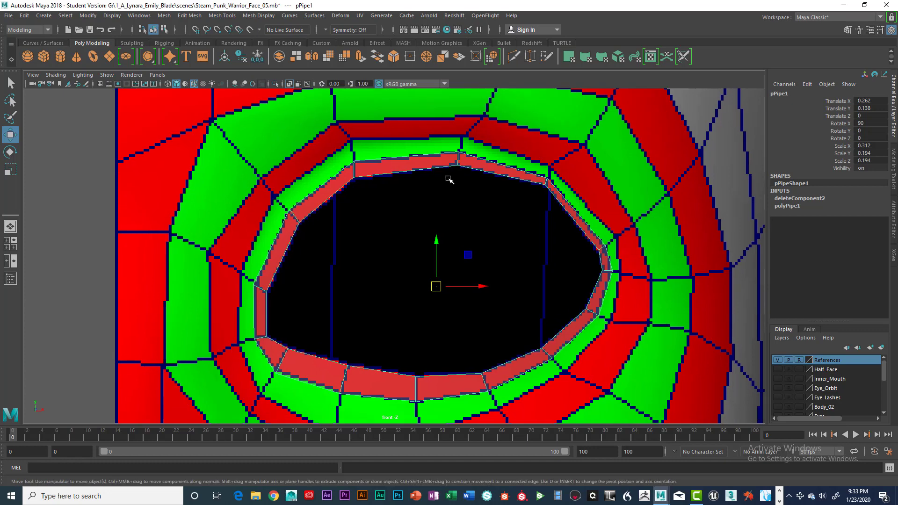
{"action": "right_click_drag", "start_coordinate": [430, 164], "coordinate": [393, 170]}
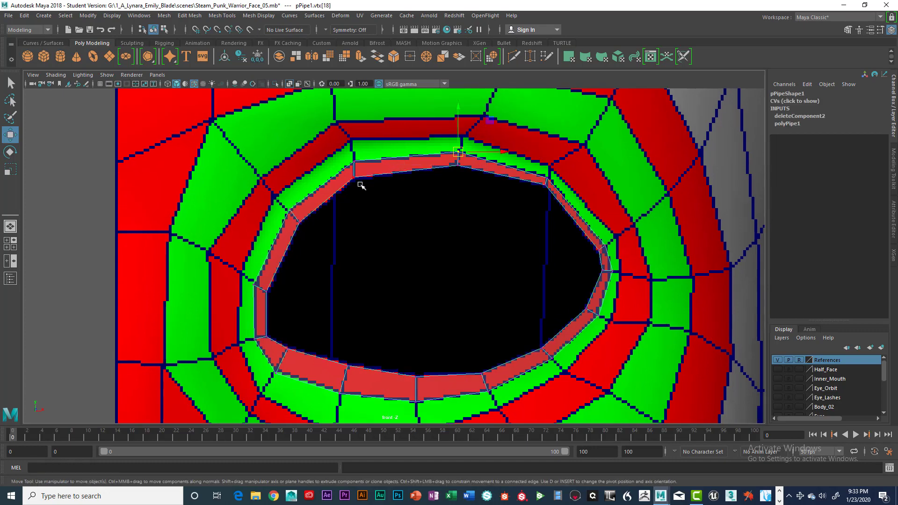
{"action": "left_click", "coordinate": [354, 178]}
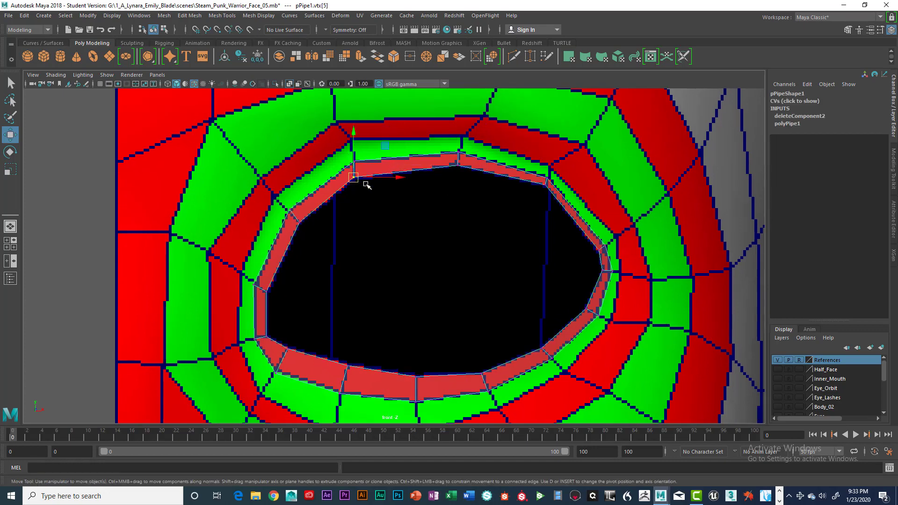
{"action": "left_click", "coordinate": [458, 164]}
{"action": "right_click_drag", "start_coordinate": [371, 182], "coordinate": [377, 226]}
Turn off X-Ray and Wireframe on Shaded in the front view
{"action": "left_click", "coordinate": [52, 85]}
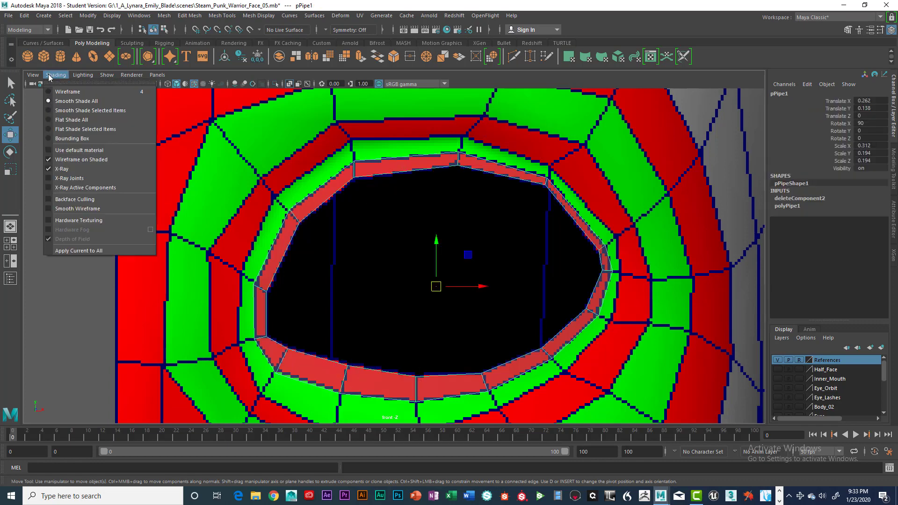
{"action": "left_click", "coordinate": [58, 167]}
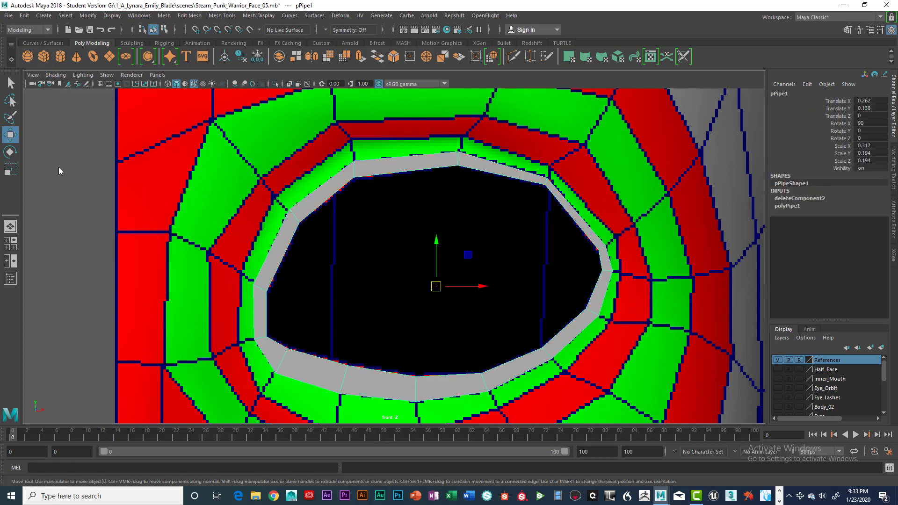
{"action": "left_click", "coordinate": [55, 75]}
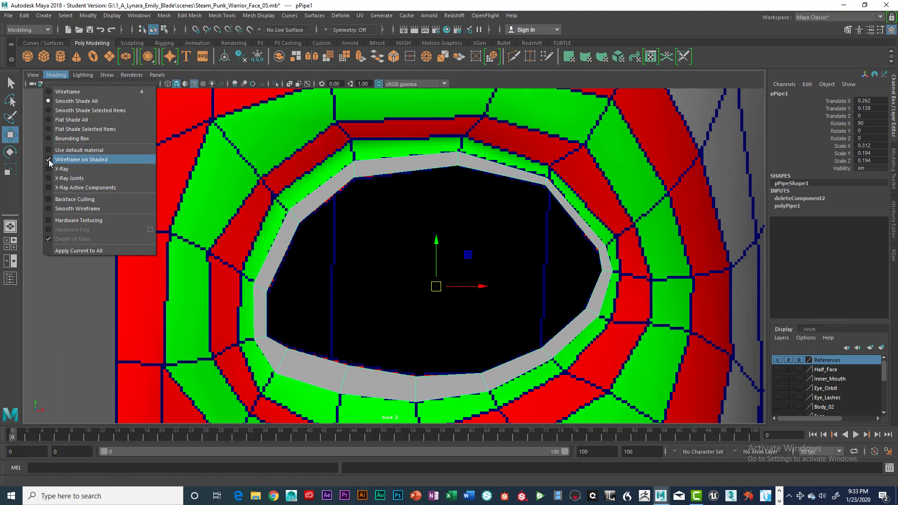
{"action": "left_click", "coordinate": [49, 160]}
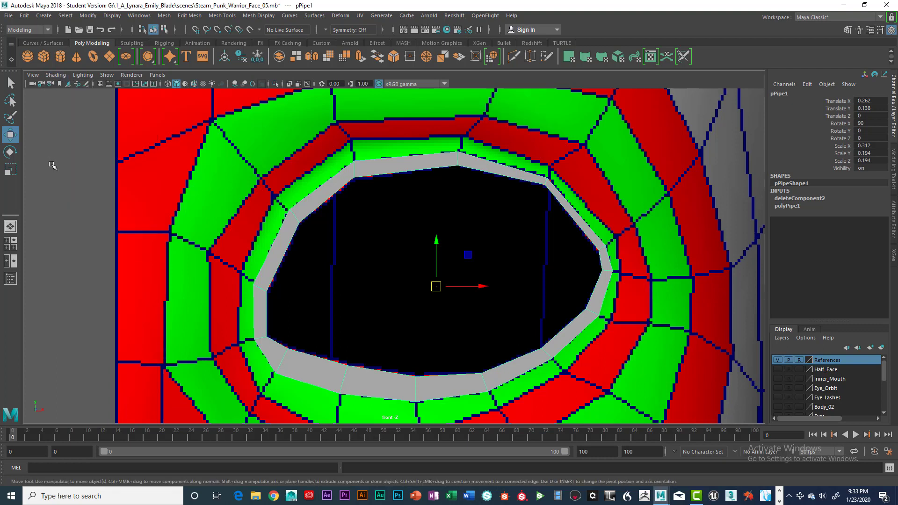
Toggle X-Ray shading on and off to compare the ring with the reference topology, leaving it turned on
{"action": "left_click", "coordinate": [56, 75]}
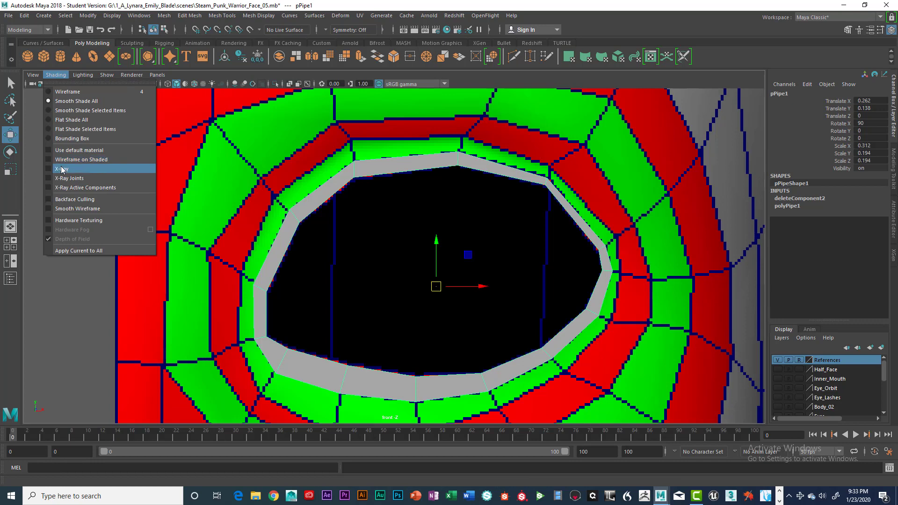
{"action": "left_click", "coordinate": [62, 169]}
{"action": "left_click", "coordinate": [56, 75]}
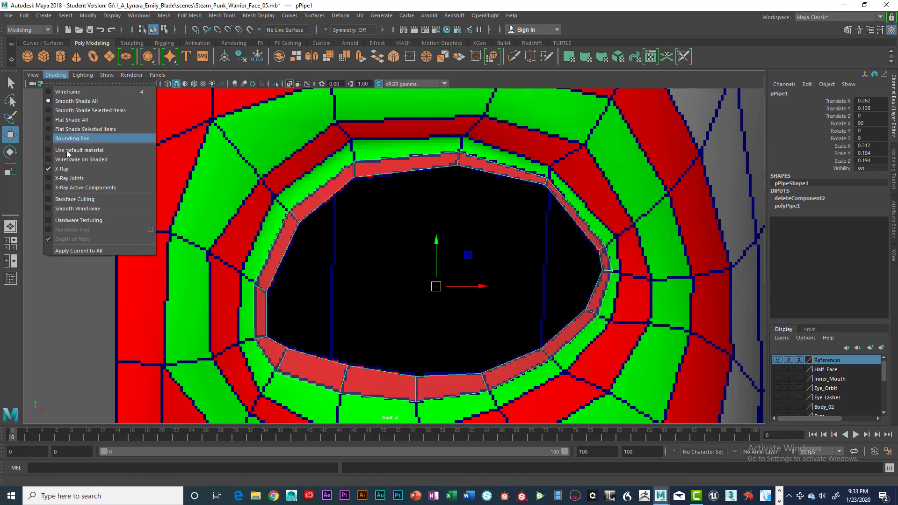
{"action": "left_click", "coordinate": [62, 168]}
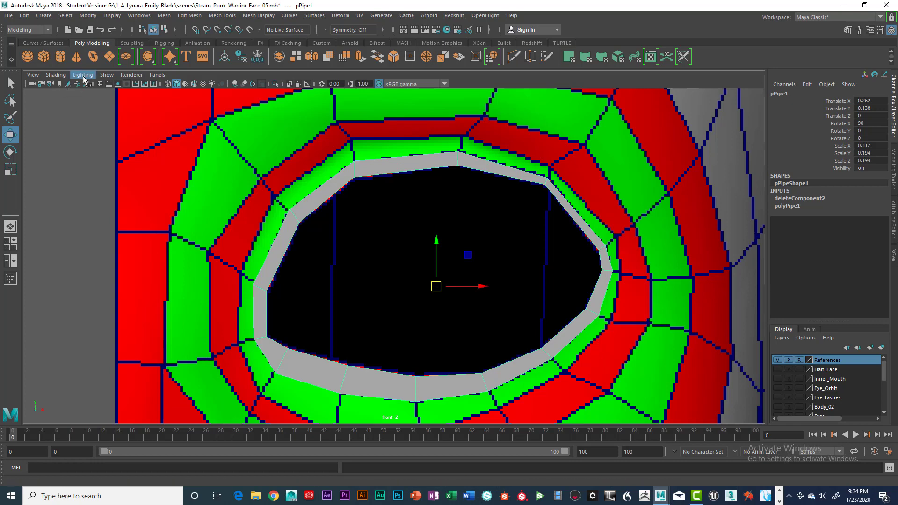
{"action": "left_click", "coordinate": [55, 76]}
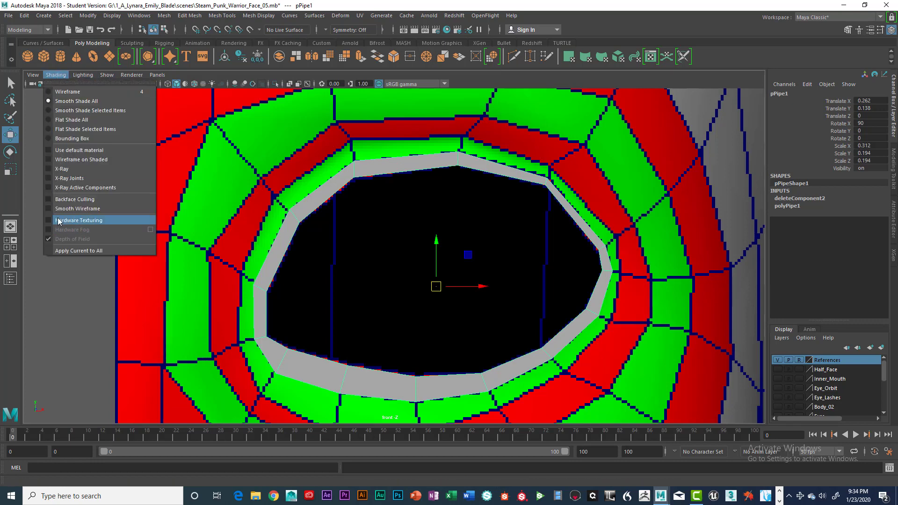
{"action": "left_click", "coordinate": [64, 169]}
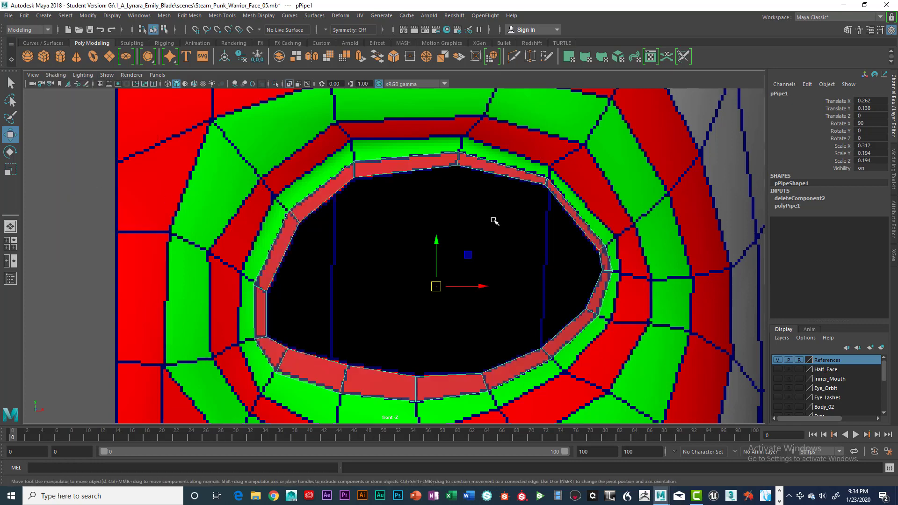
Select the ring's edge loop and examine its depth relative to both reference heads in the perspective view
{"action": "right_click", "coordinate": [512, 173]}
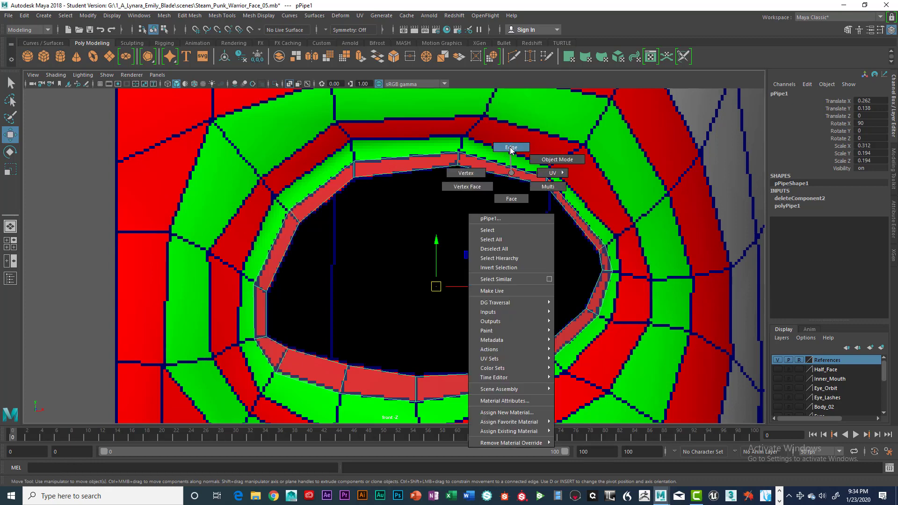
{"action": "left_click", "coordinate": [510, 147]}
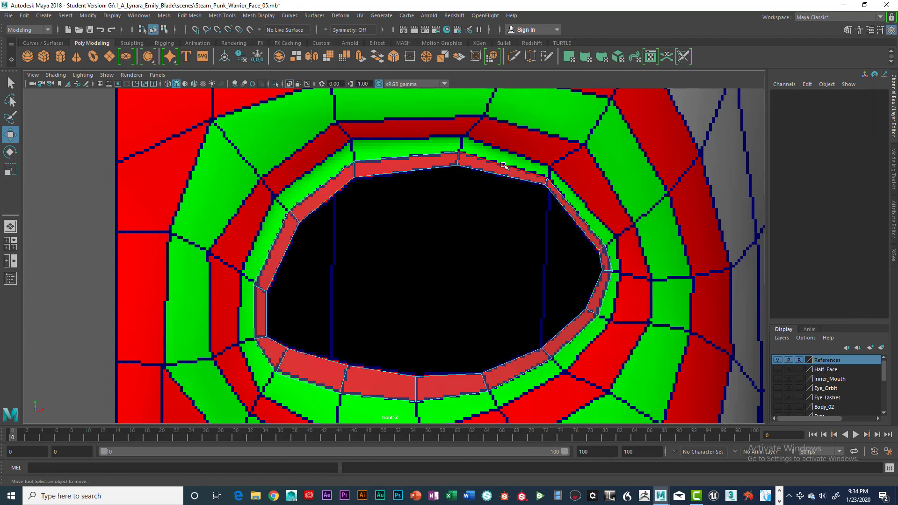
{"action": "double_click", "coordinate": [418, 159]}
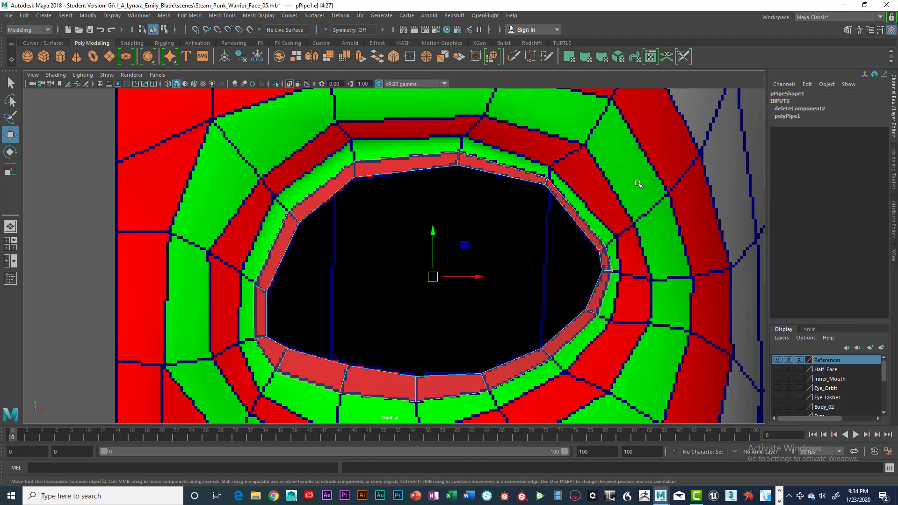
{"action": "key", "text": "space"}
{"action": "key", "text": "space"}
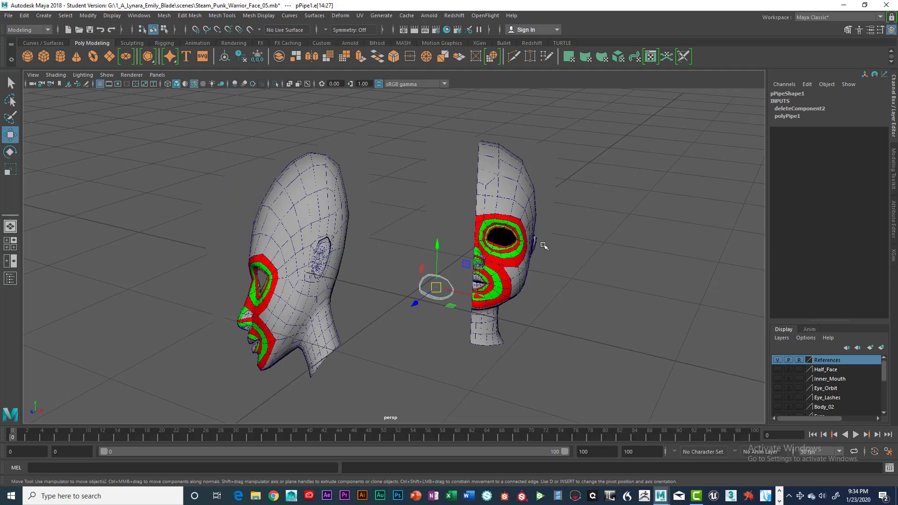
{"action": "scroll", "coordinate": [534, 243], "scroll_direction": "up", "scroll_amount": 5}
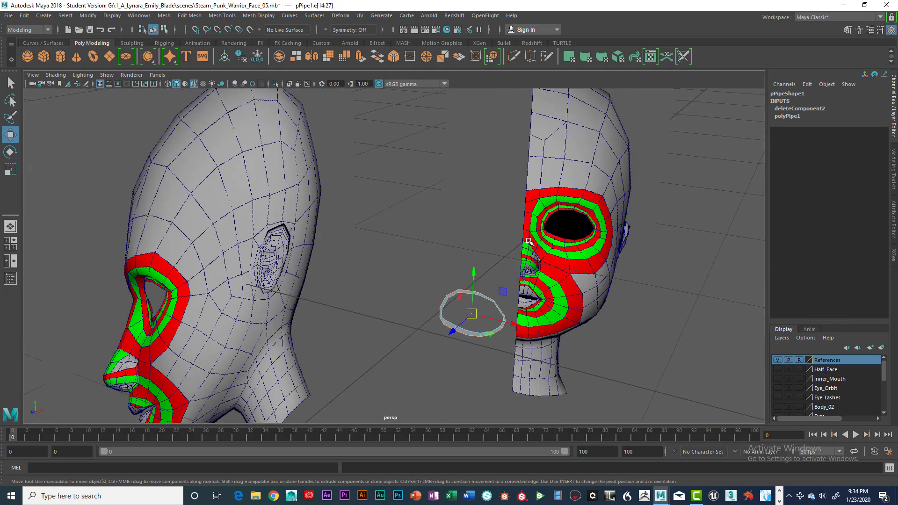
{"action": "key", "text": "f"}
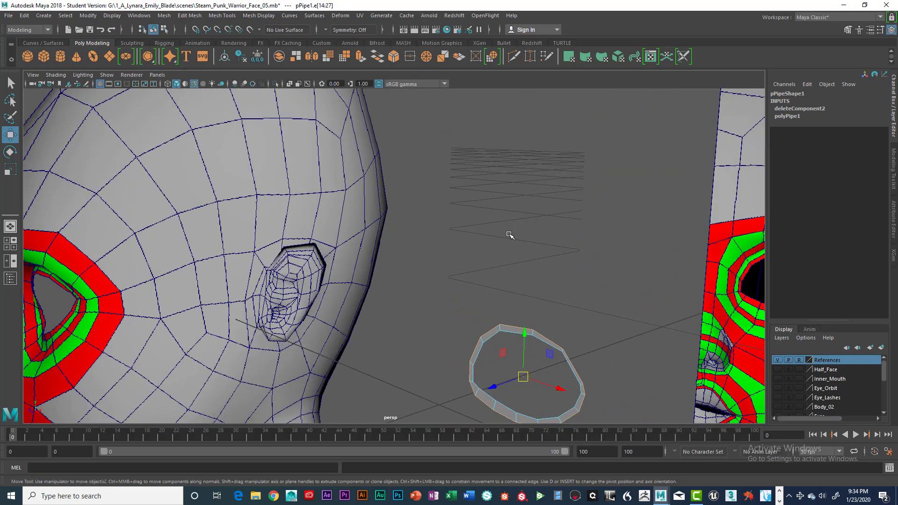
{"action": "left_click_drag", "start_coordinate": [501, 217], "coordinate": [481, 226], "text": "alt"}
{"action": "scroll", "coordinate": [488, 224], "scroll_direction": "down", "scroll_amount": 5}
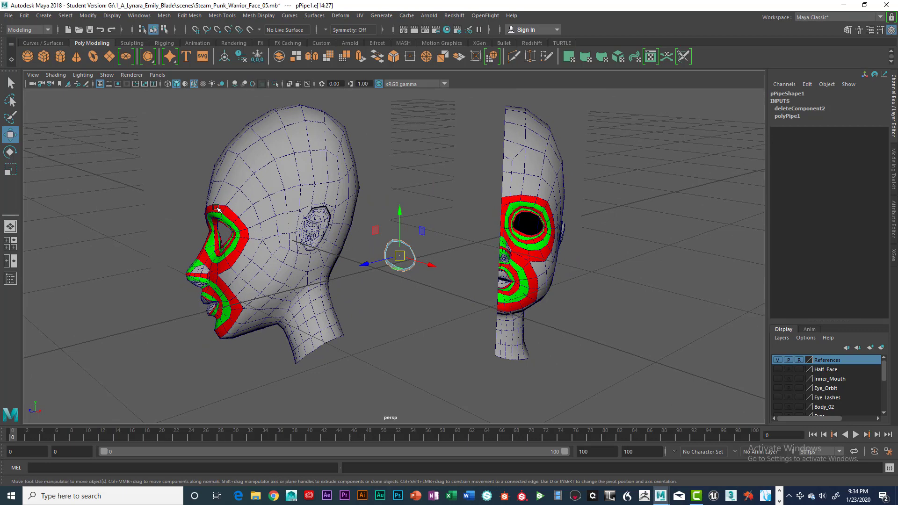
{"action": "scroll", "coordinate": [425, 271], "scroll_direction": "up", "scroll_amount": 5}
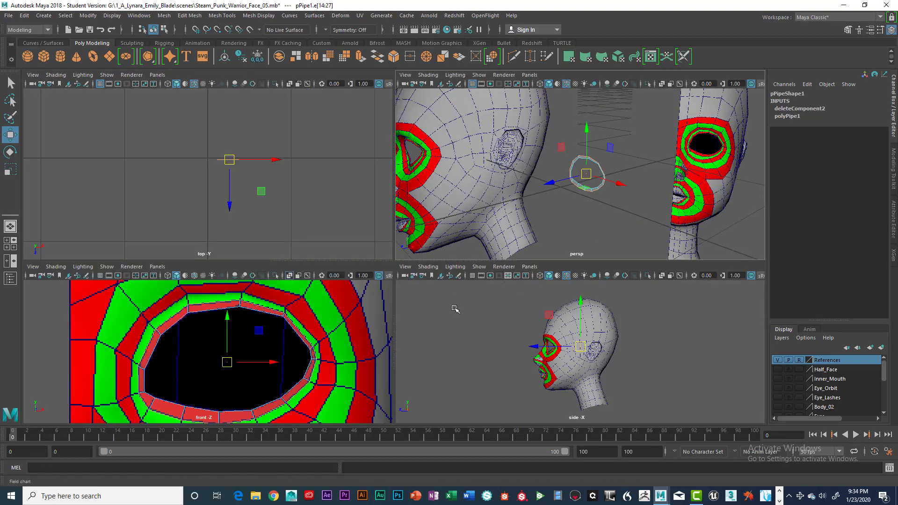
Try to move the selected edge loop forward to the reference head's eye in the side view
{"action": "key", "text": "space"}
{"action": "key", "text": "space"}
{"action": "scroll", "coordinate": [537, 287], "scroll_direction": "up", "scroll_amount": 6}
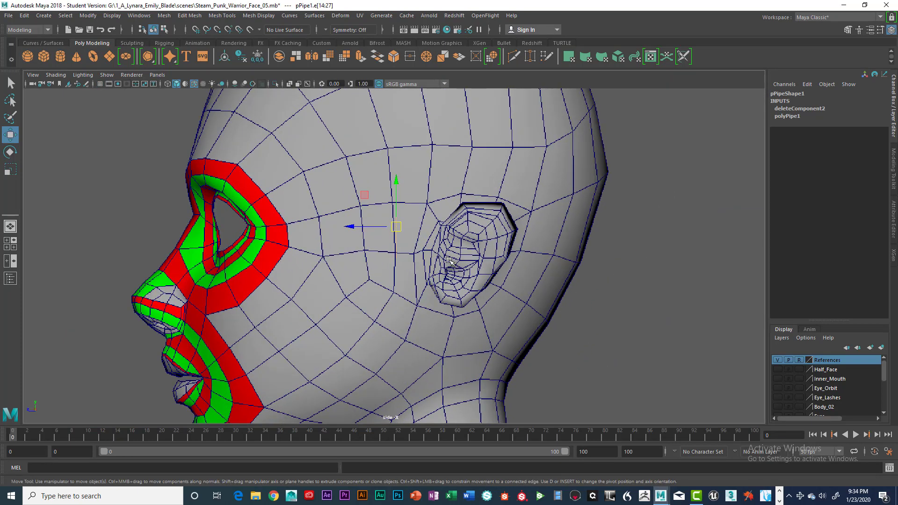
{"action": "left_click_drag", "start_coordinate": [348, 227], "coordinate": [201, 226]}
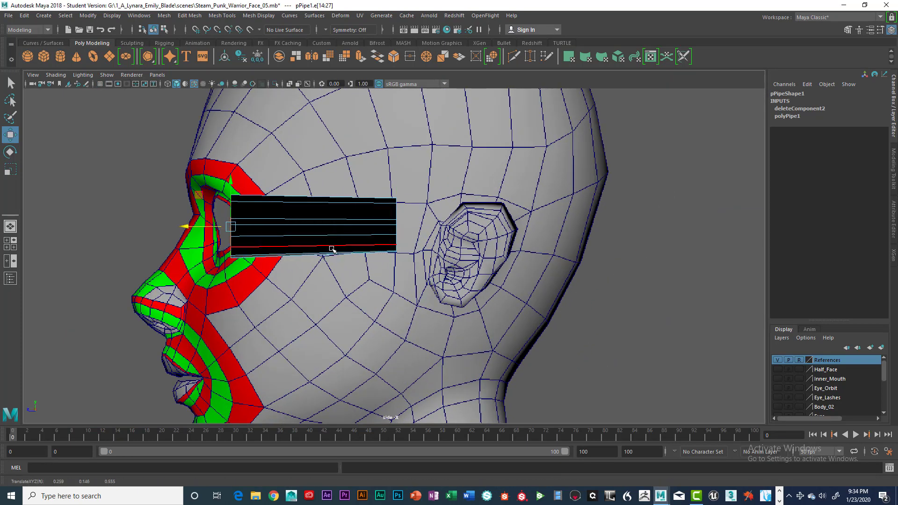
{"action": "key", "text": "ctrl+z"}
Select the whole ring as an object and move it forward to the side reference's eye, at Translate Z 0.586
{"action": "key", "text": "space"}
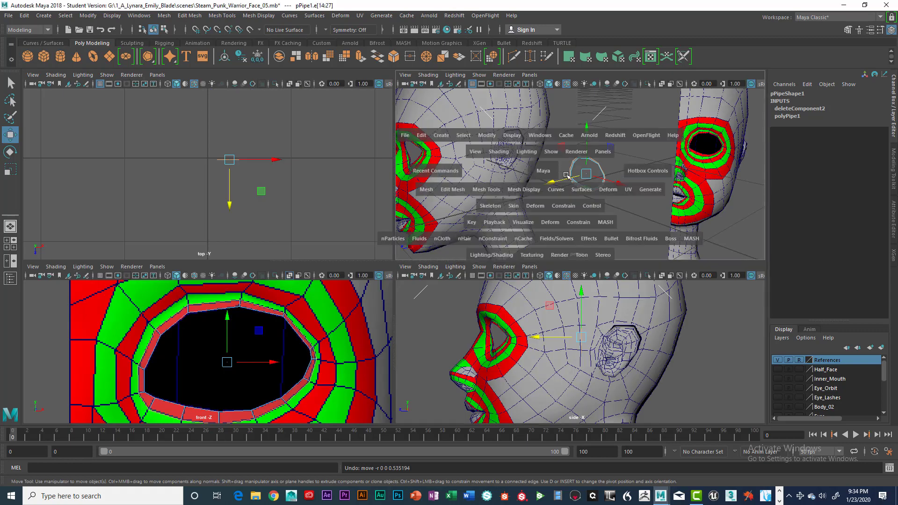
{"action": "key", "text": "space"}
{"action": "right_click_drag", "start_coordinate": [433, 231], "coordinate": [413, 283]}
{"action": "key", "text": "space"}
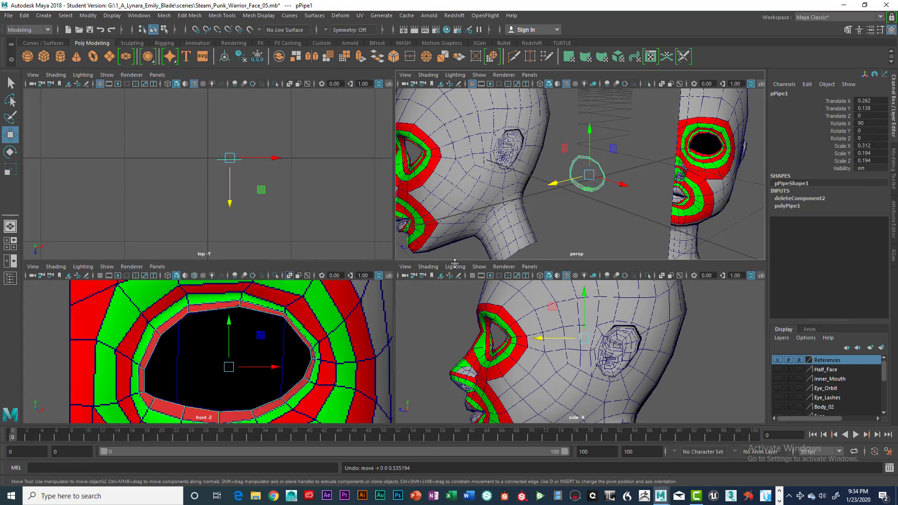
{"action": "left_click_drag", "start_coordinate": [542, 339], "coordinate": [451, 337]}
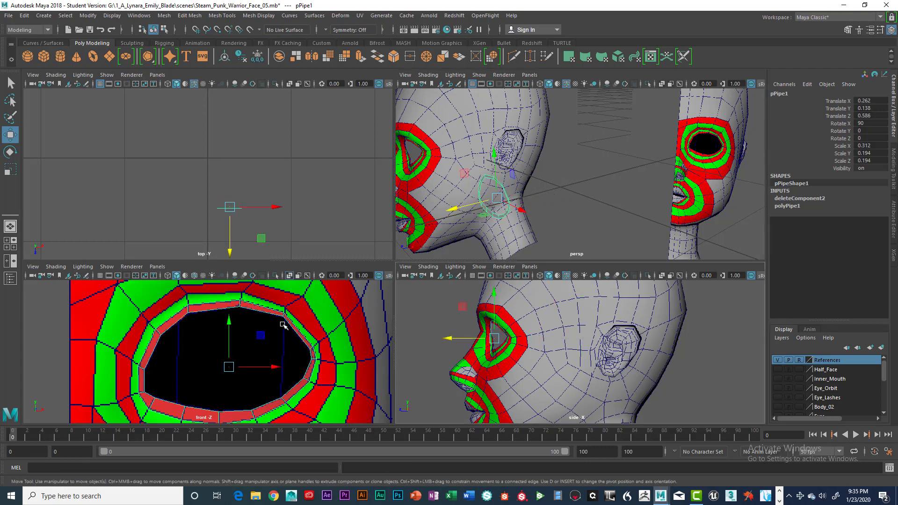
Select the vertices of the ring's outer half, move them slightly back in the top view and rotate them to begin the curve
{"action": "key", "text": "space"}
{"action": "right_click_drag", "start_coordinate": [422, 155], "coordinate": [378, 156]}
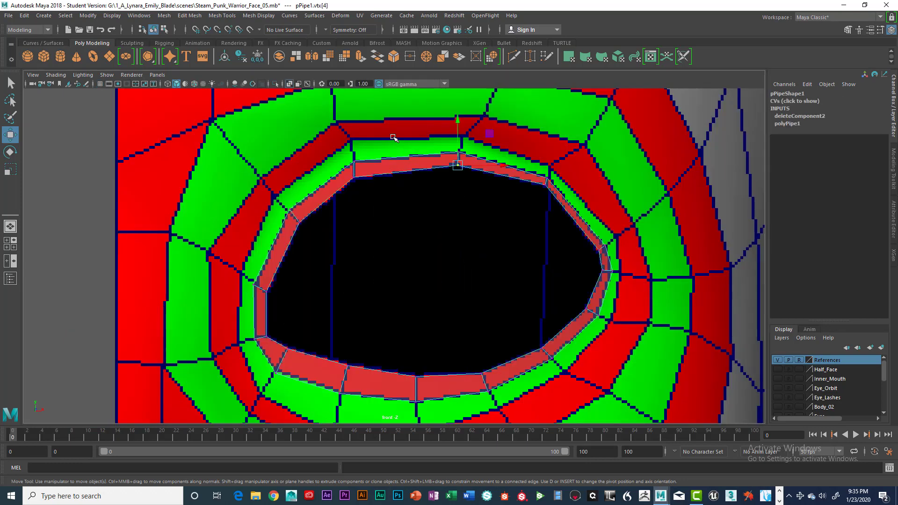
{"action": "left_click_drag", "start_coordinate": [396, 139], "coordinate": [633, 411]}
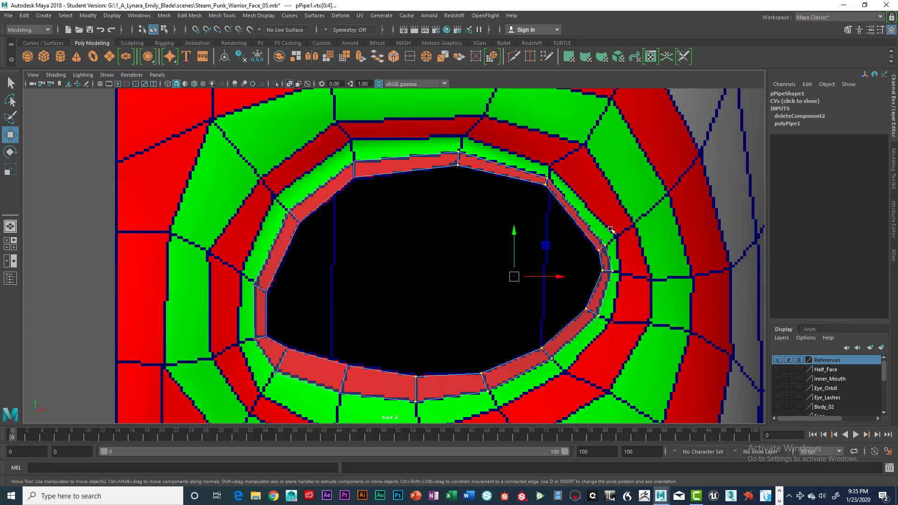
{"action": "key", "text": "space"}
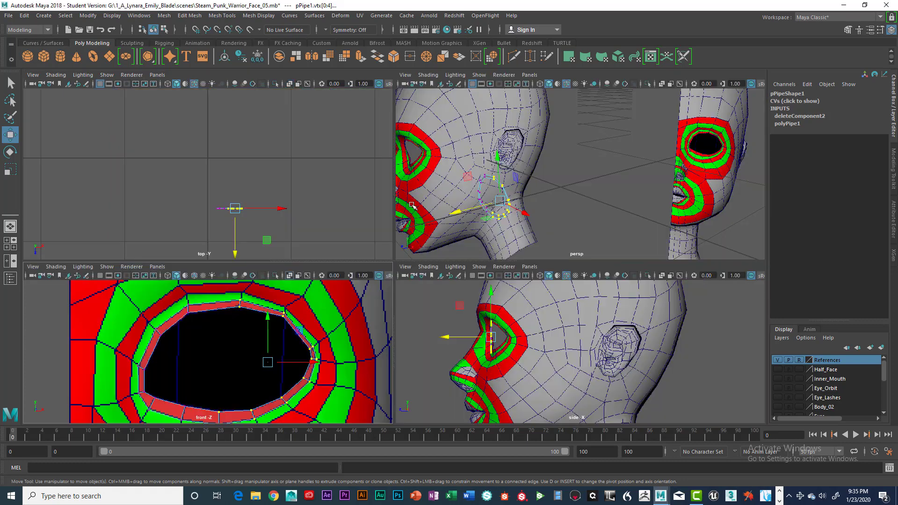
{"action": "key", "text": "space"}
{"action": "scroll", "coordinate": [395, 219], "scroll_direction": "up", "scroll_amount": 2}
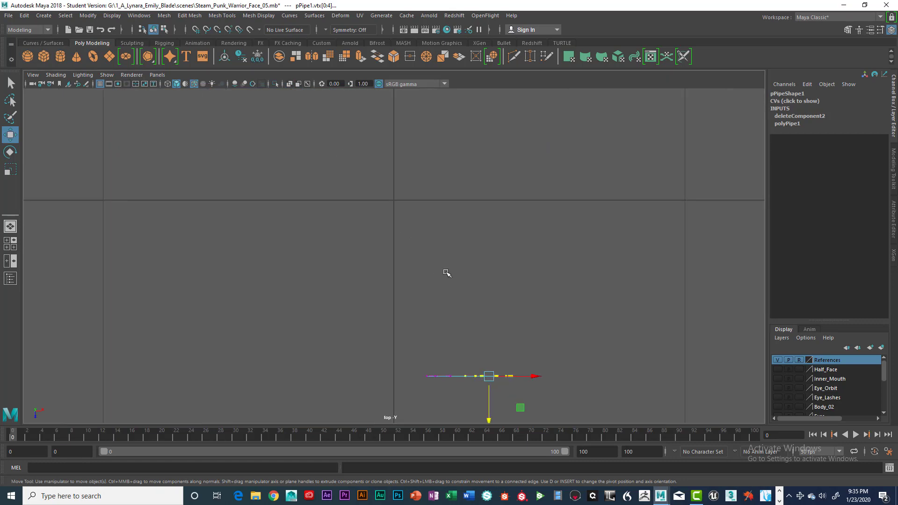
{"action": "middle_click_drag", "start_coordinate": [447, 274], "coordinate": [383, 117], "text": "alt"}
{"action": "scroll", "coordinate": [399, 174], "scroll_direction": "up", "scroll_amount": 3}
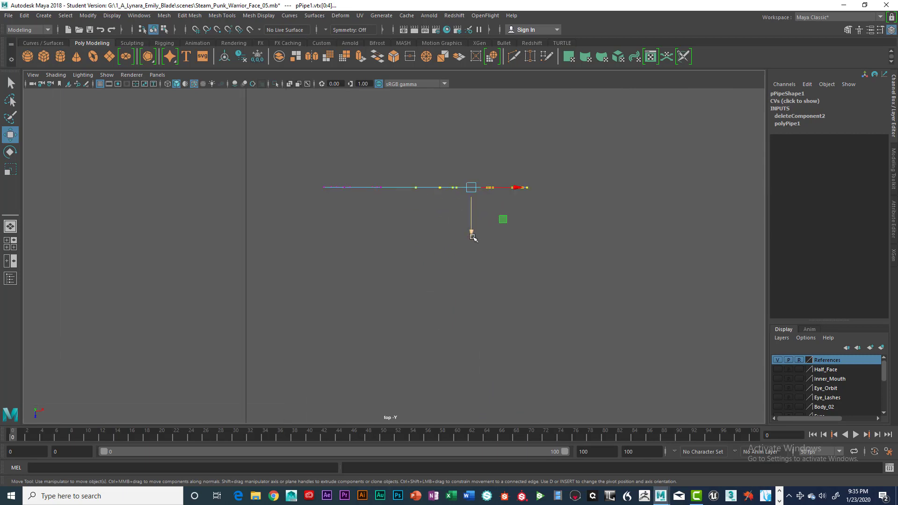
{"action": "left_click_drag", "start_coordinate": [473, 237], "coordinate": [472, 232]}
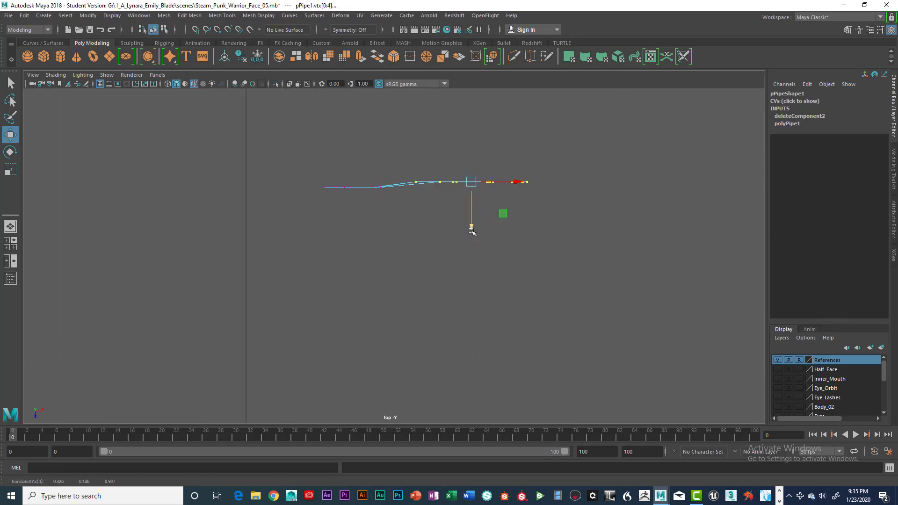
{"action": "key", "text": "e"}
{"action": "left_click_drag", "start_coordinate": [454, 211], "coordinate": [454, 220]}
Select a narrower group of vertices toward the outer eye corner, then move them back and rotate them to continue the curve in the top view
{"action": "key", "text": "space"}
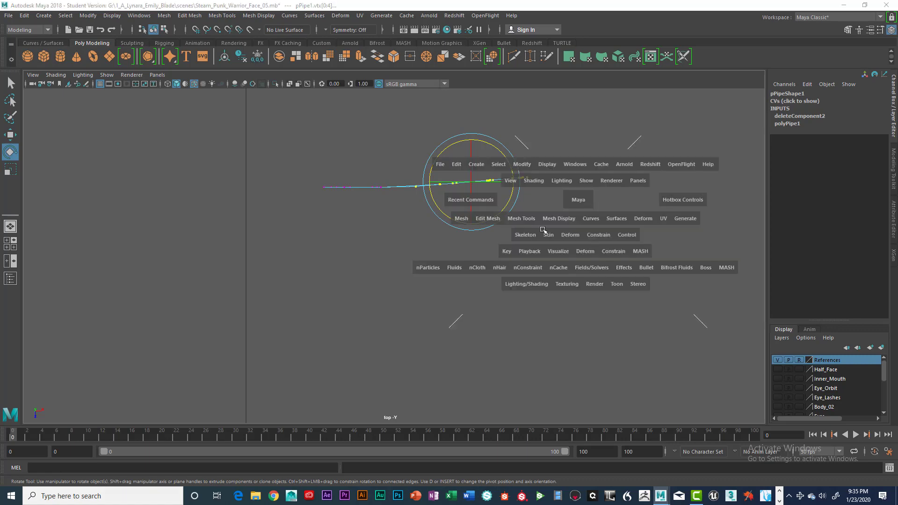
{"action": "key", "text": "space"}
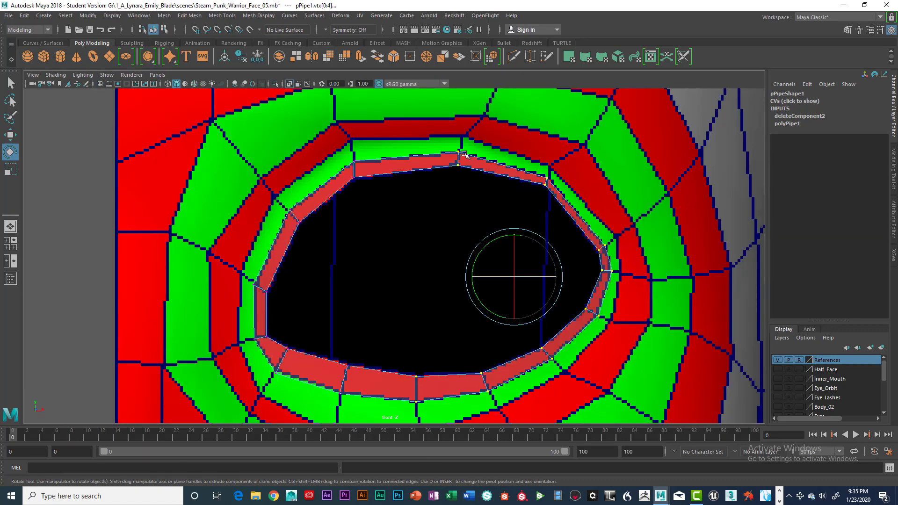
{"action": "left_click", "coordinate": [429, 151]}
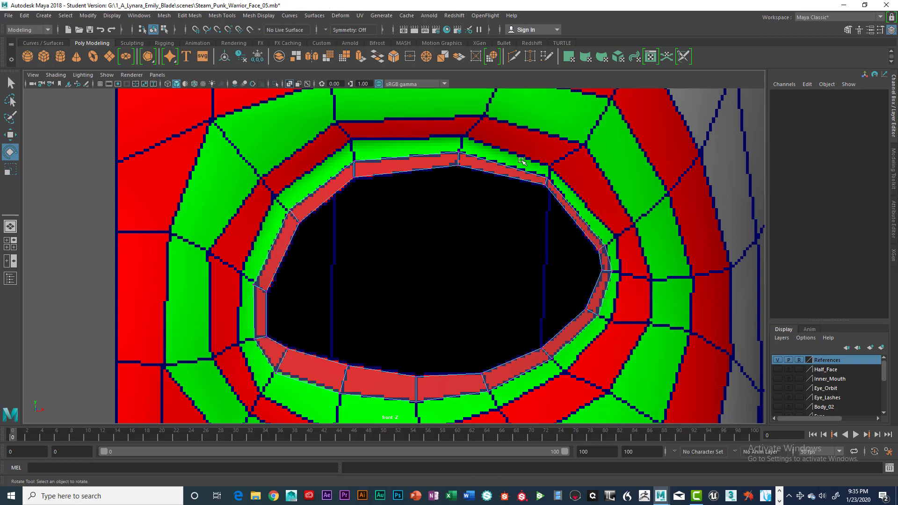
{"action": "left_click_drag", "start_coordinate": [470, 139], "coordinate": [637, 391]}
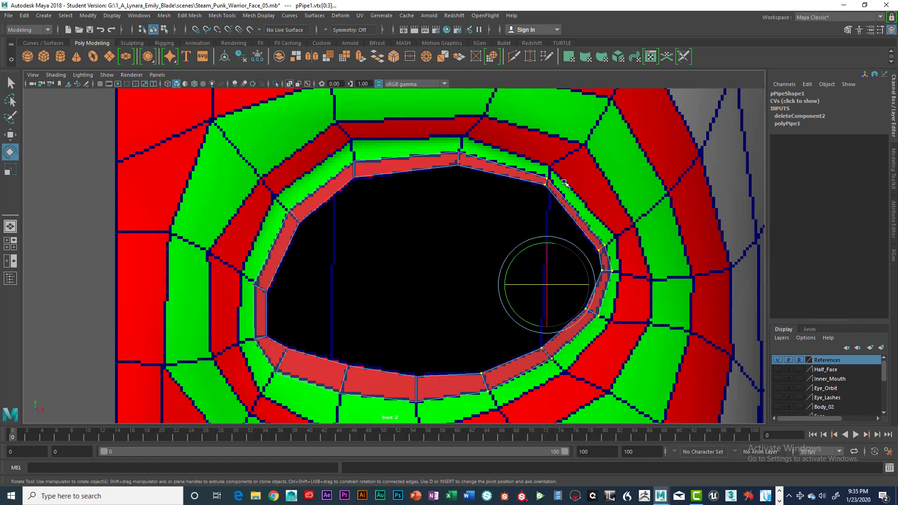
{"action": "key", "text": "space"}
{"action": "key", "text": "space"}
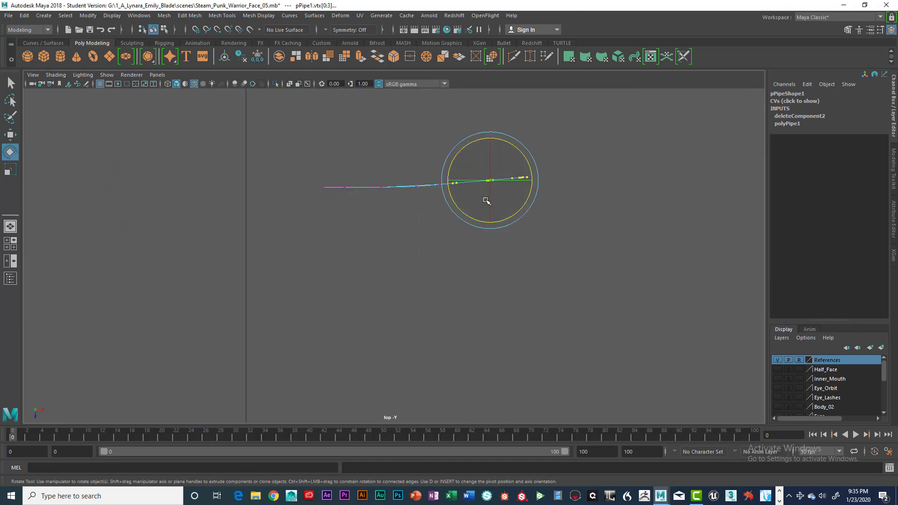
{"action": "key", "text": "w"}
{"action": "left_click_drag", "start_coordinate": [489, 207], "coordinate": [489, 201]}
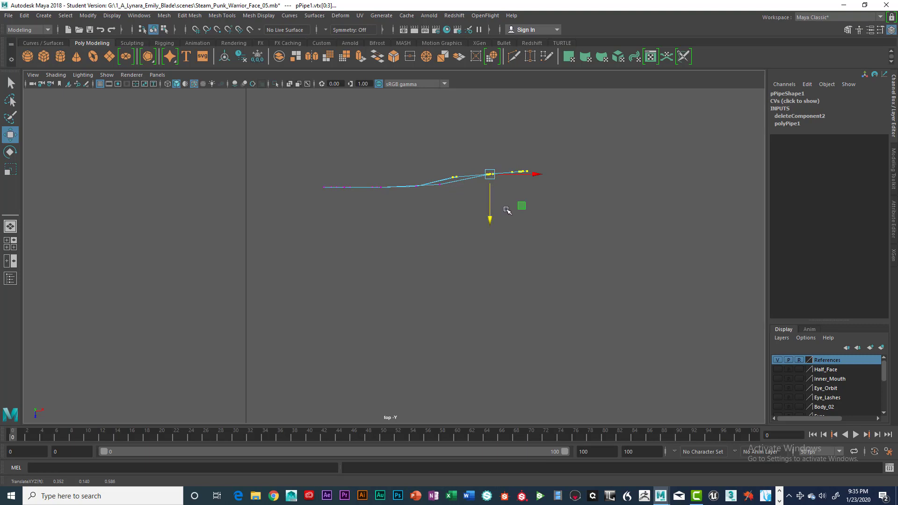
{"action": "key", "text": "e"}
{"action": "left_click_drag", "start_coordinate": [505, 208], "coordinate": [461, 205]}
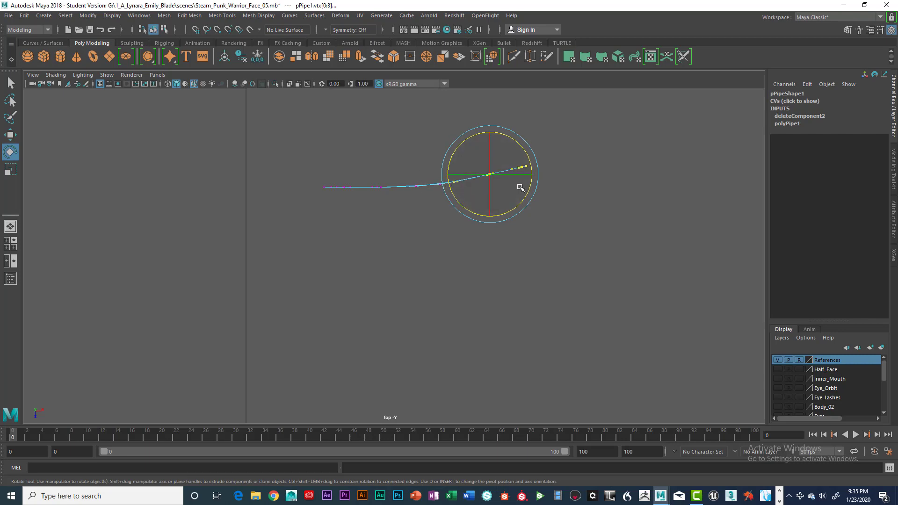
Select only the outer eye corner's vertices and move them further back in the top view, readying them for rotation
{"action": "key", "text": "space"}
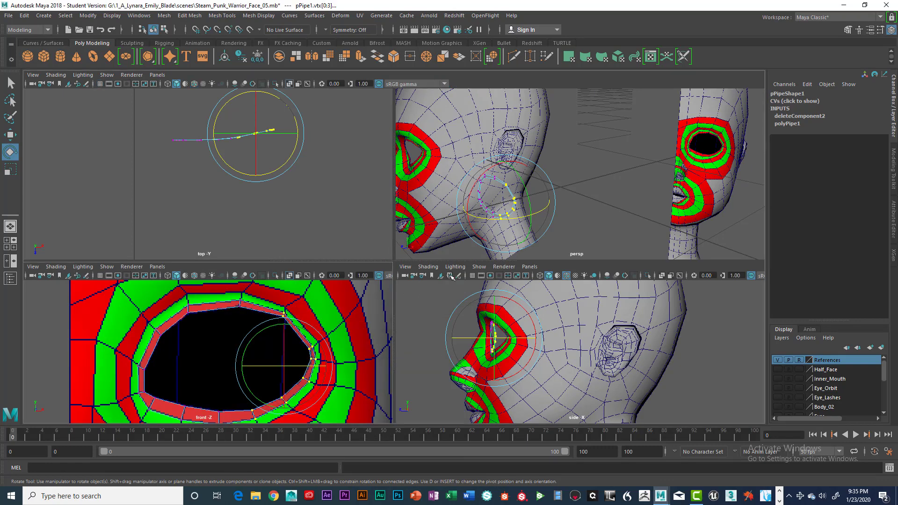
{"action": "key", "text": "space"}
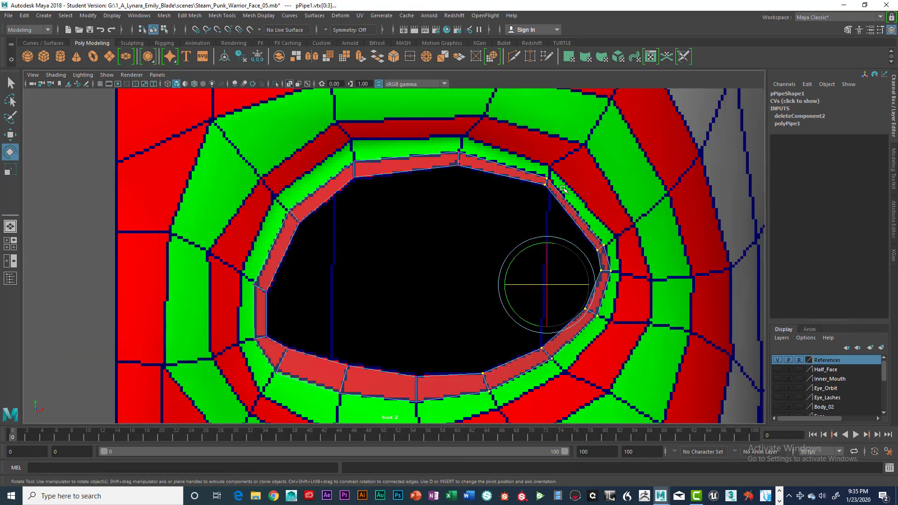
{"action": "left_click_drag", "start_coordinate": [557, 176], "coordinate": [650, 333]}
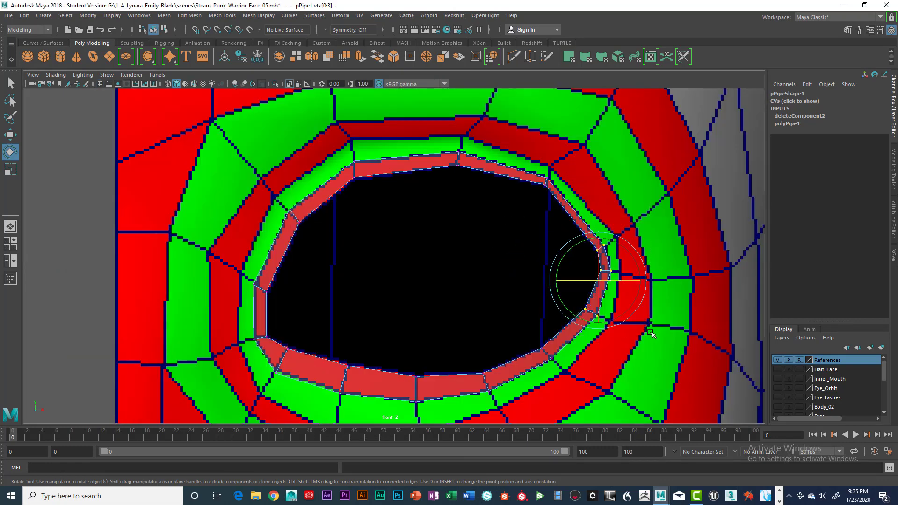
{"action": "key", "text": "space"}
{"action": "key", "text": "space"}
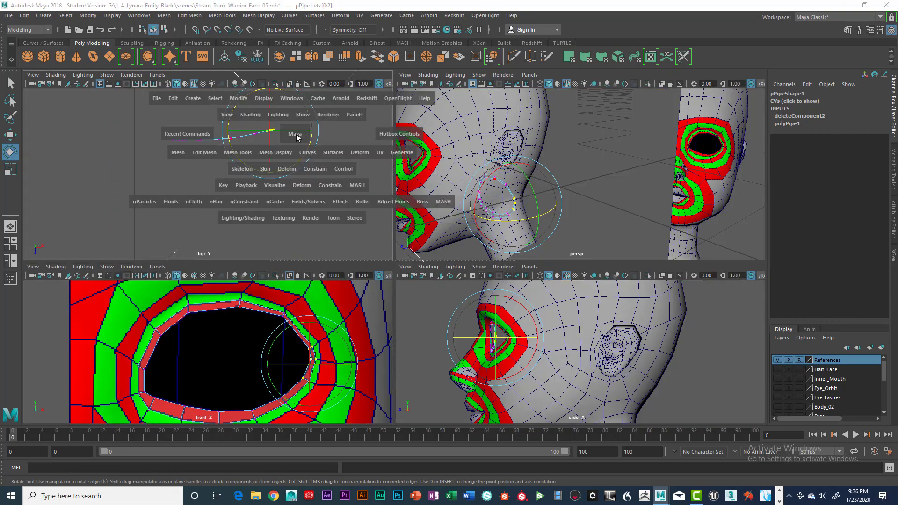
{"action": "key", "text": "w"}
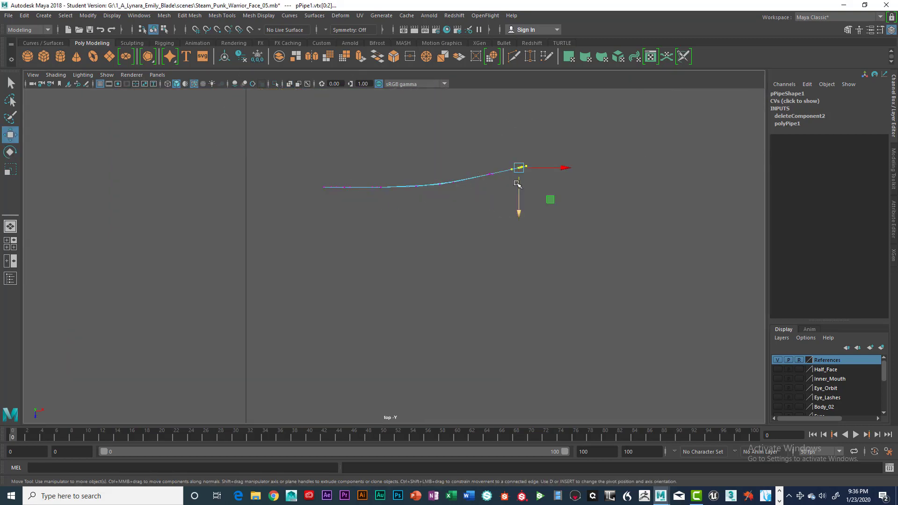
{"action": "left_click_drag", "start_coordinate": [517, 192], "coordinate": [498, 197]}
{"action": "key", "text": "e"}
Return the ring to object selection and inspect its curvature in the perspective view
{"action": "key", "text": "space"}
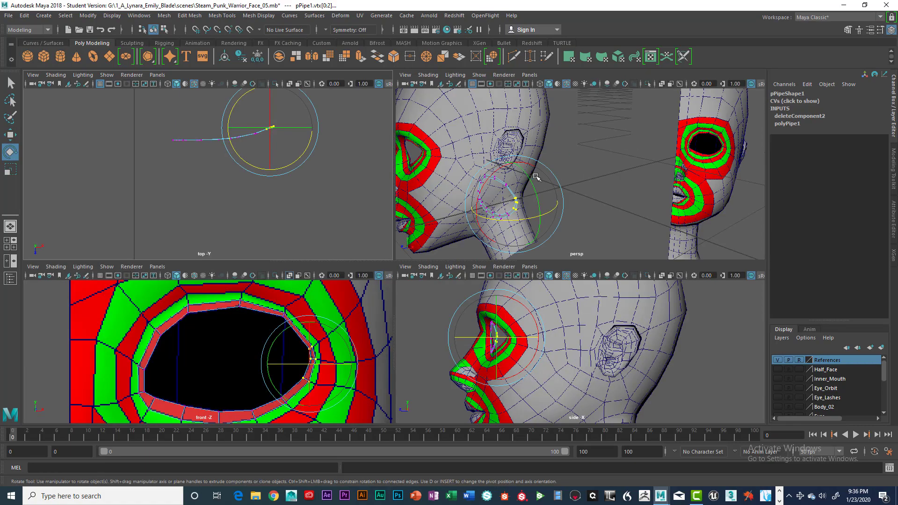
{"action": "key", "text": "space"}
{"action": "mouse_move", "coordinate": [500, 239]}
{"action": "left_mouse_down", "text": "alt"}
{"action": "mouse_move", "coordinate": [496, 211]}
{"action": "mouse_move", "coordinate": [503, 249]}
{"action": "left_mouse_up", "text": "alt"}
{"action": "middle_click_drag", "start_coordinate": [503, 248], "coordinate": [462, 112], "text": "alt"}
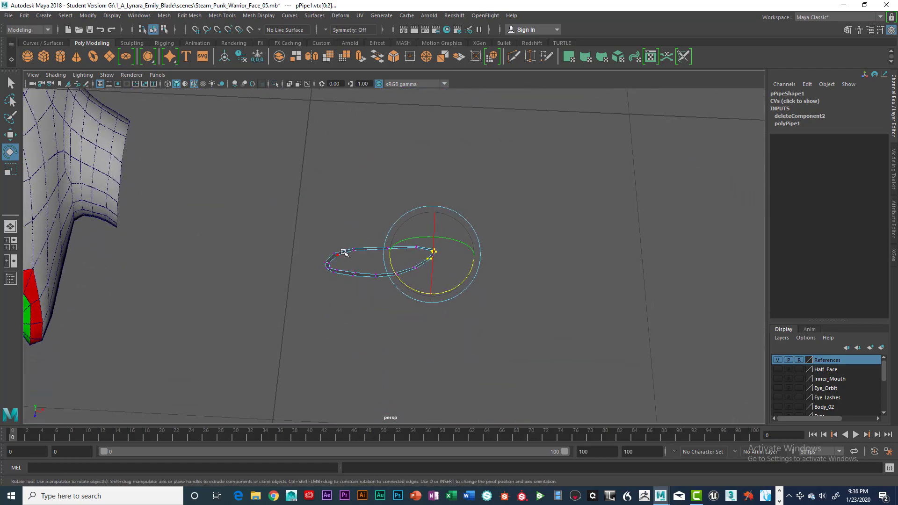
{"action": "right_click_drag", "start_coordinate": [340, 254], "coordinate": [331, 282]}
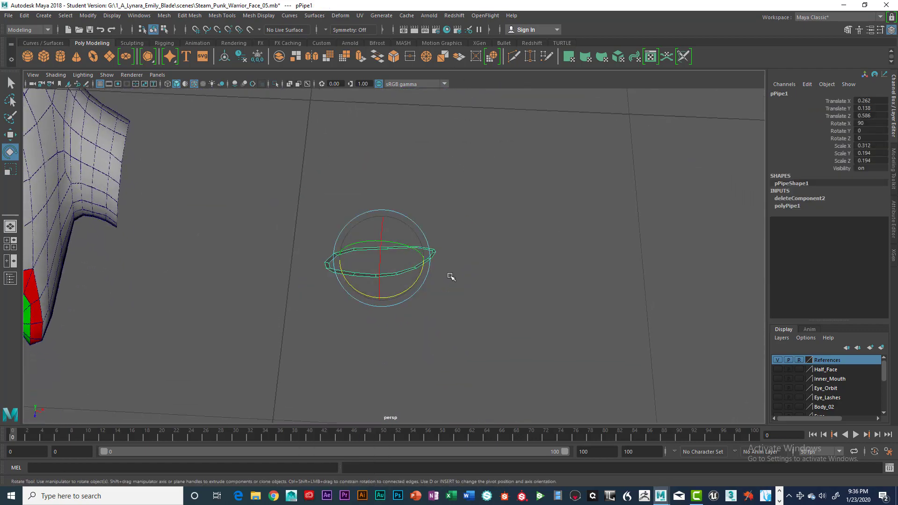
{"action": "key", "text": "f"}
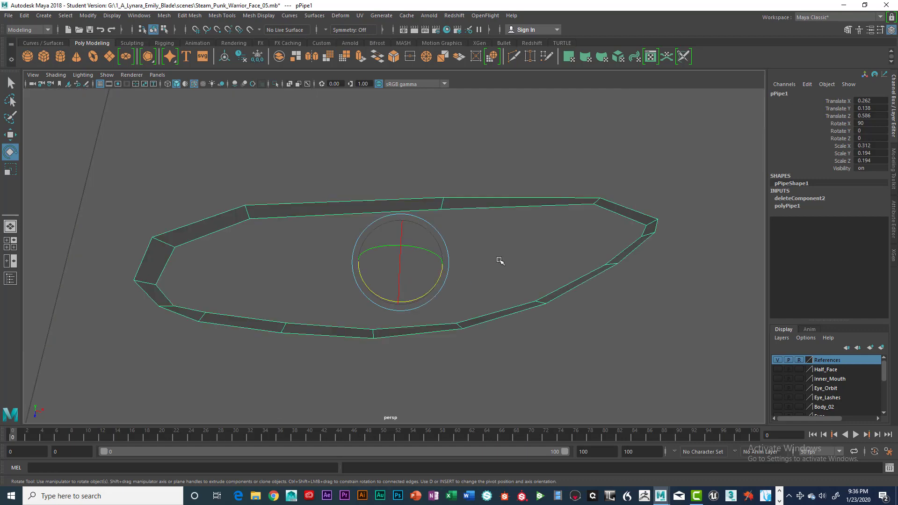
Examine the ring's curvature against the head reference in the perspective and side views
{"action": "left_click_drag", "start_coordinate": [500, 261], "coordinate": [435, 223], "text": "alt"}
{"action": "scroll", "coordinate": [434, 223], "scroll_direction": "down", "scroll_amount": 6}
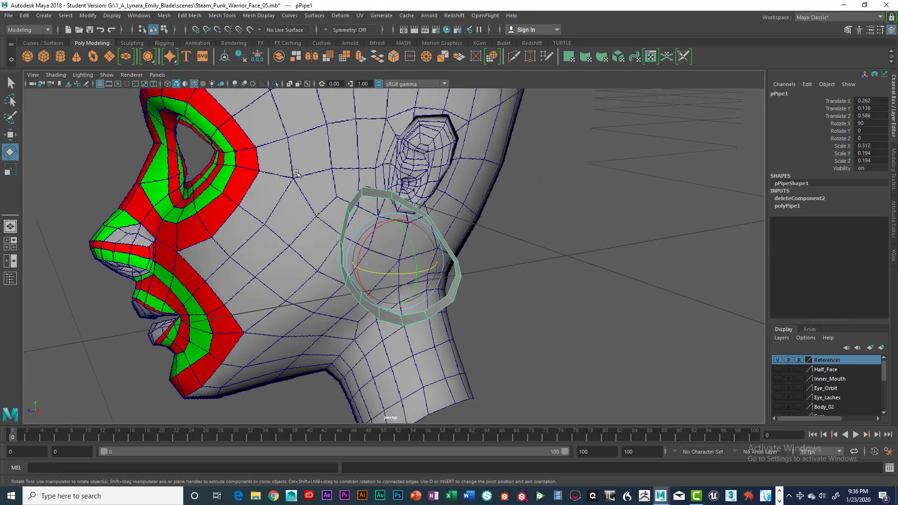
{"action": "key", "text": "space"}
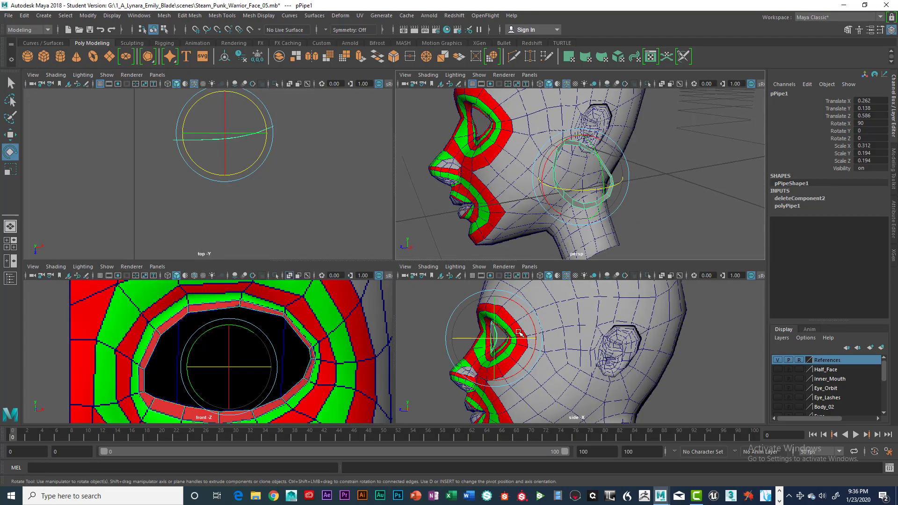
{"action": "key", "text": "space"}
{"action": "scroll", "coordinate": [289, 245], "scroll_direction": "up", "scroll_amount": 3}
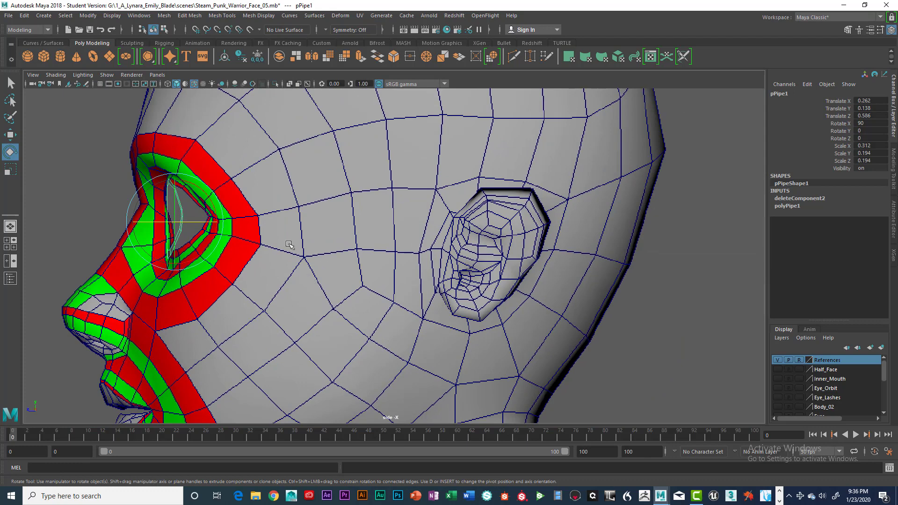
{"action": "key", "text": "q"}
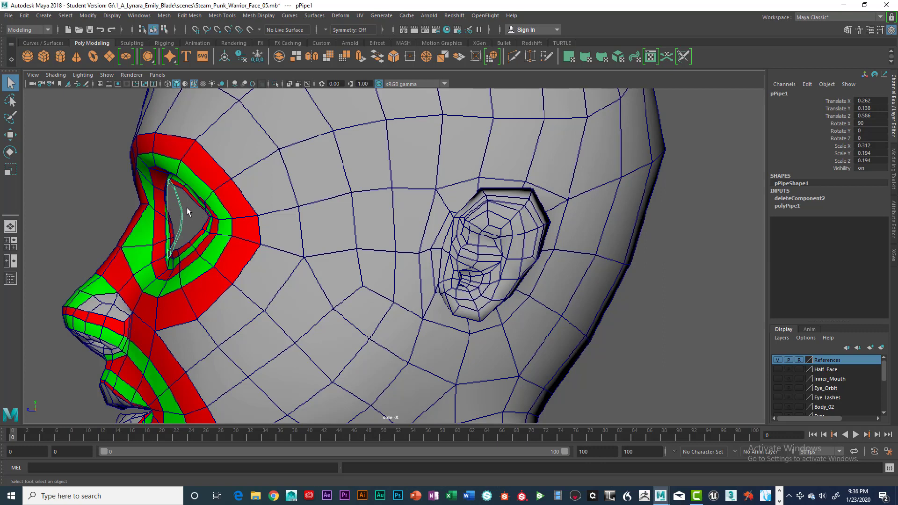
Rotate the whole ring to about 6.03 degrees around Y in the top view, swinging its outer side backward
{"action": "key", "text": "space"}
{"action": "key", "text": "space"}
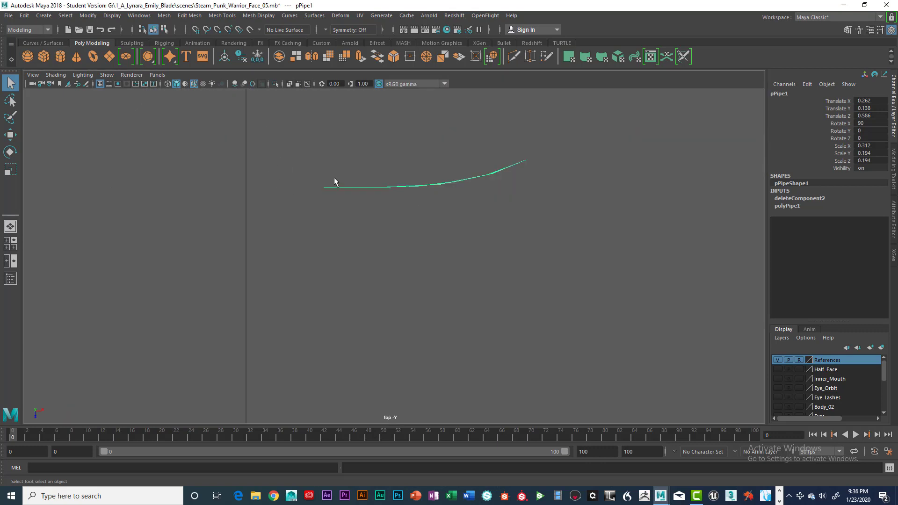
{"action": "right_click_drag", "start_coordinate": [380, 187], "coordinate": [373, 243]}
{"action": "key", "text": "w"}
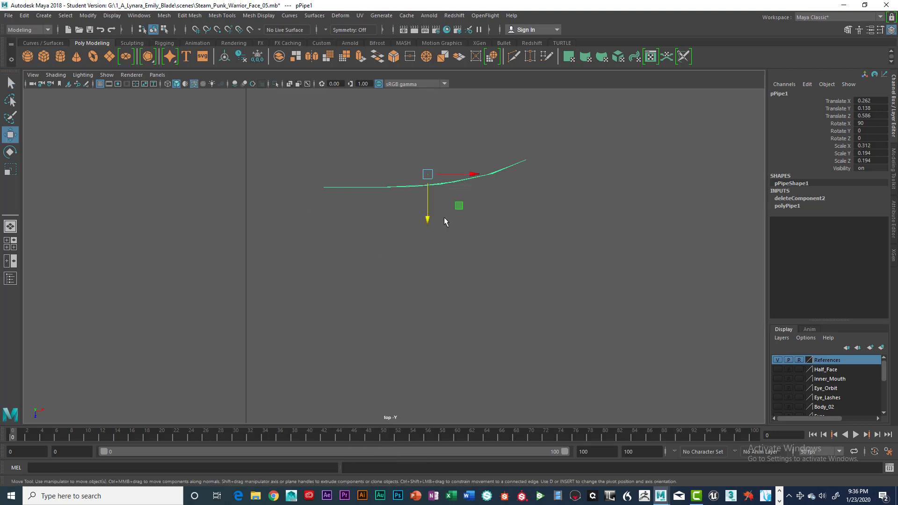
{"action": "key", "text": "e"}
{"action": "left_click_drag", "start_coordinate": [429, 217], "coordinate": [419, 216]}
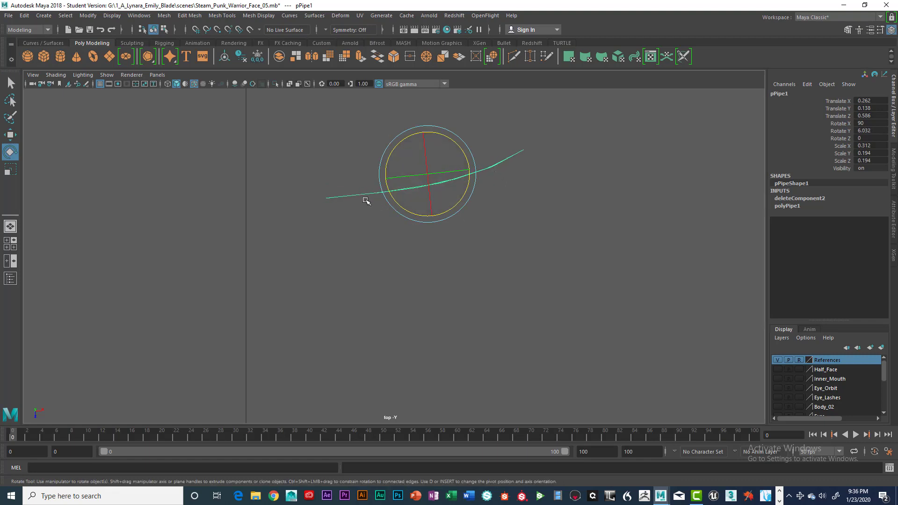
Select all ring vertices except those at the inner eye corner, then rotate them and move them slightly back in the top view
{"action": "key", "text": "space"}
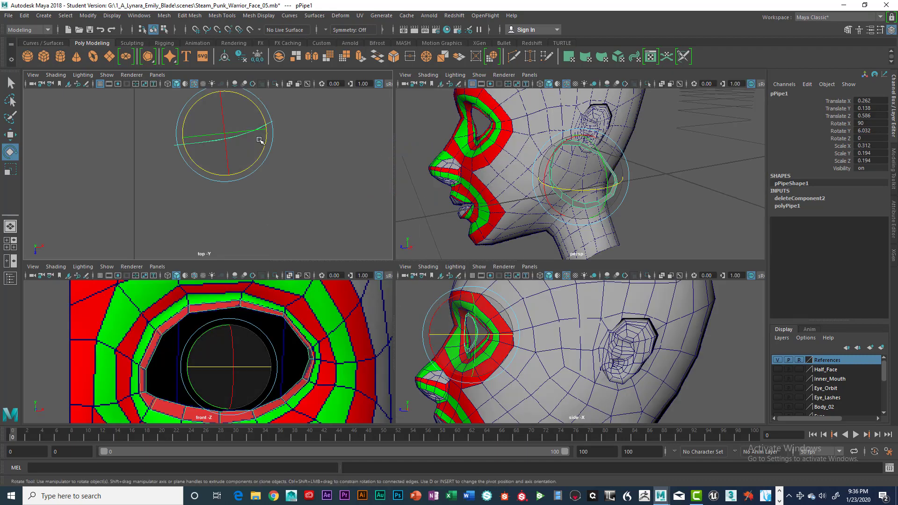
{"action": "key", "text": "space"}
{"action": "right_click", "coordinate": [365, 194]}
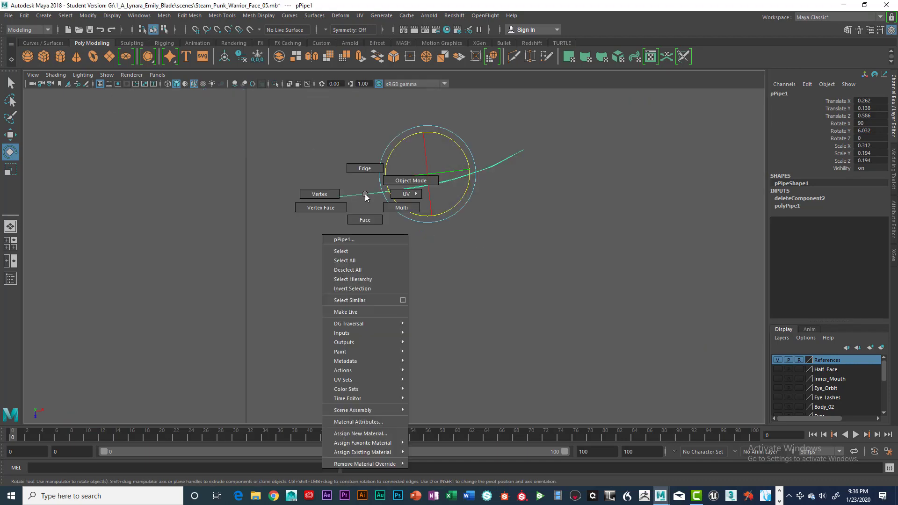
{"action": "left_click", "coordinate": [325, 194]}
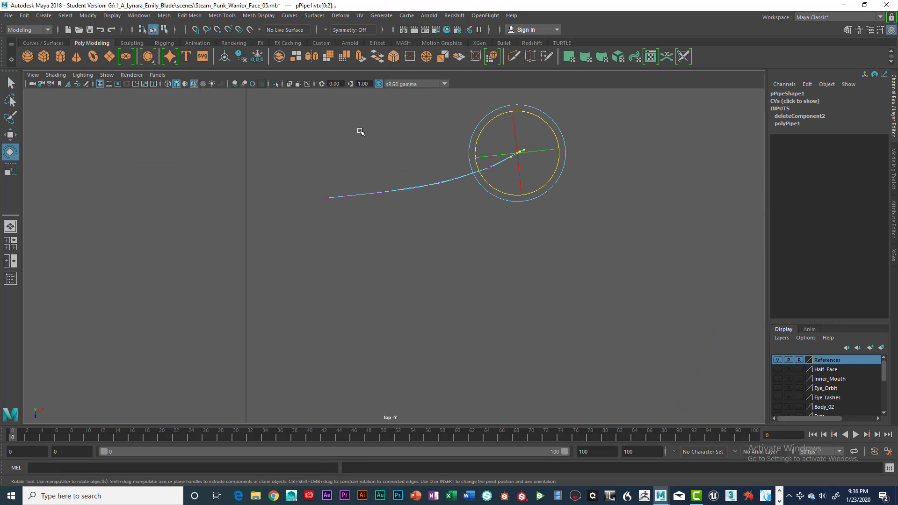
{"action": "left_click_drag", "start_coordinate": [363, 123], "coordinate": [518, 228]}
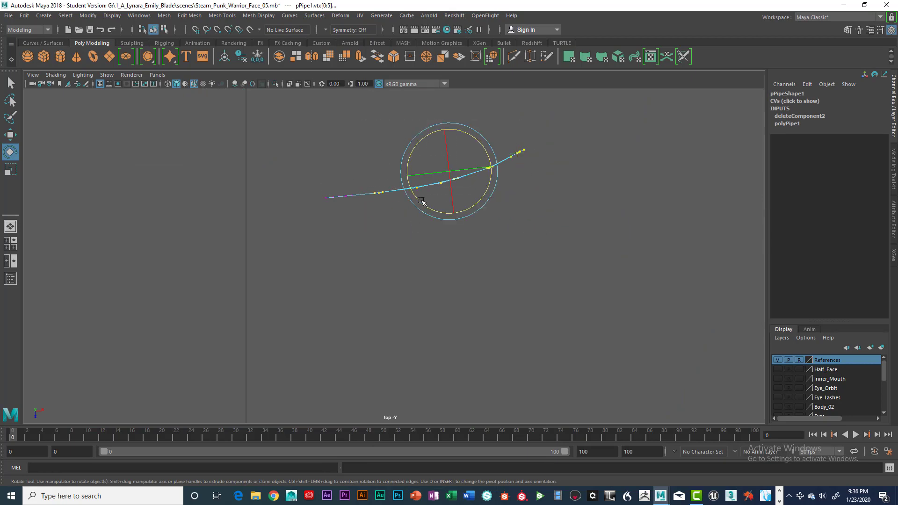
{"action": "left_click_drag", "start_coordinate": [424, 203], "coordinate": [446, 196]}
{"action": "key", "text": "w"}
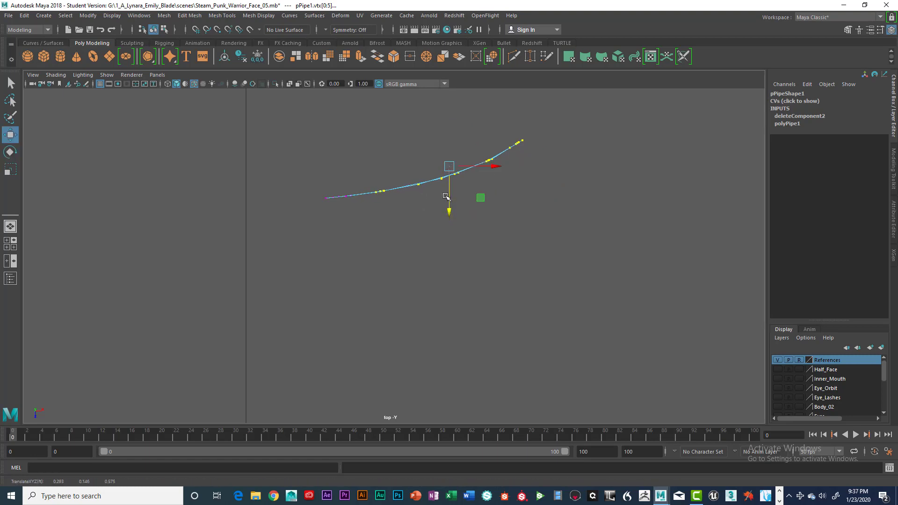
Narrow the vertex selection to the ring's outer two thirds, then rotate it and shift it slightly back
{"action": "left_click_drag", "start_coordinate": [404, 128], "coordinate": [534, 205]}
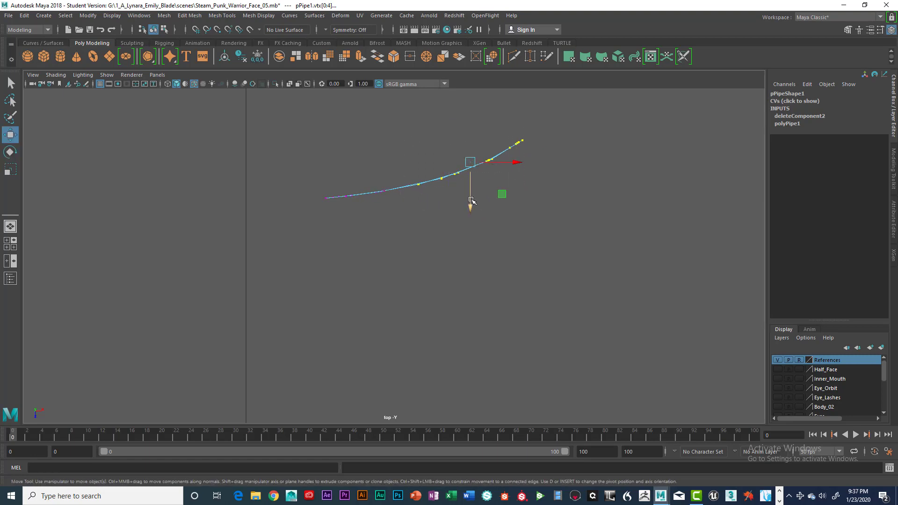
{"action": "key", "text": "e"}
{"action": "mouse_move", "coordinate": [471, 201]}
{"action": "left_mouse_down"}
{"action": "mouse_move", "coordinate": [458, 201]}
{"action": "mouse_move", "coordinate": [471, 184]}
{"action": "left_mouse_up"}
{"action": "key", "text": "w"}
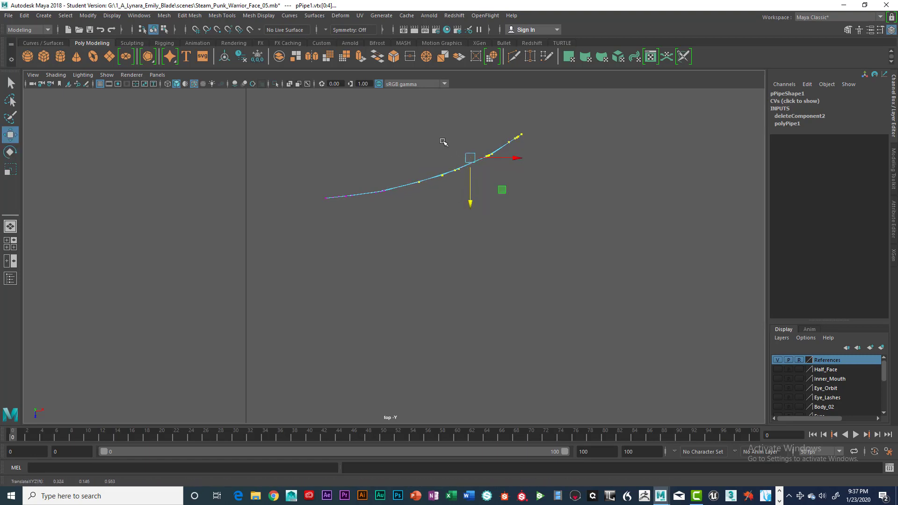
Select the vertices from the ring's middle to its outer end, then rotate and nudge them back to smooth the curve
{"action": "left_click_drag", "start_coordinate": [416, 113], "coordinate": [539, 187]}
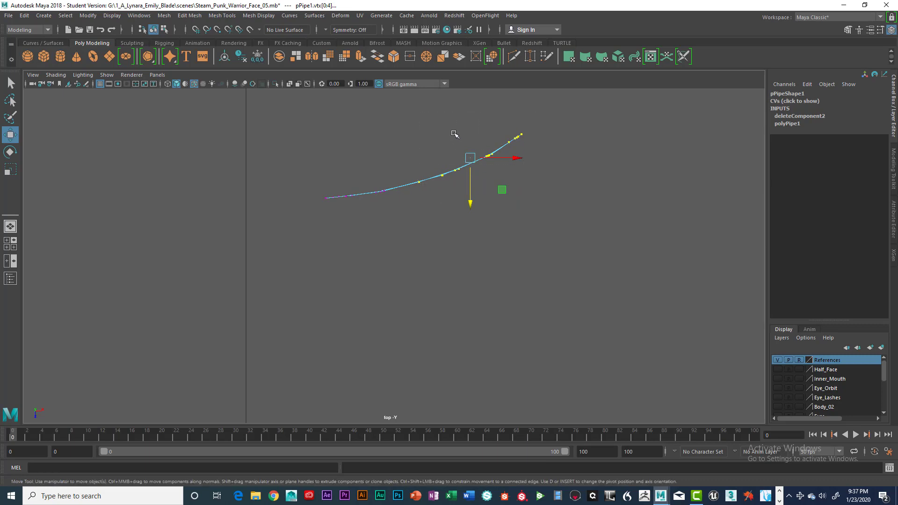
{"action": "left_click_drag", "start_coordinate": [435, 123], "coordinate": [530, 187]}
{"action": "key", "text": "e"}
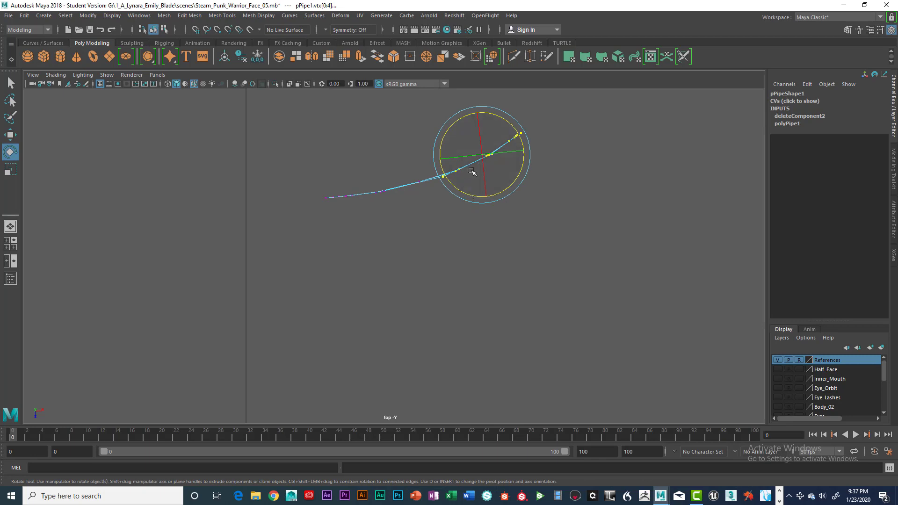
{"action": "key", "text": "w"}
{"action": "left_click_drag", "start_coordinate": [484, 174], "coordinate": [483, 171]}
Select the vertices around the outer eye corner, then rotate and move them back to bend the ring's end further
{"action": "left_click_drag", "start_coordinate": [472, 108], "coordinate": [523, 149]}
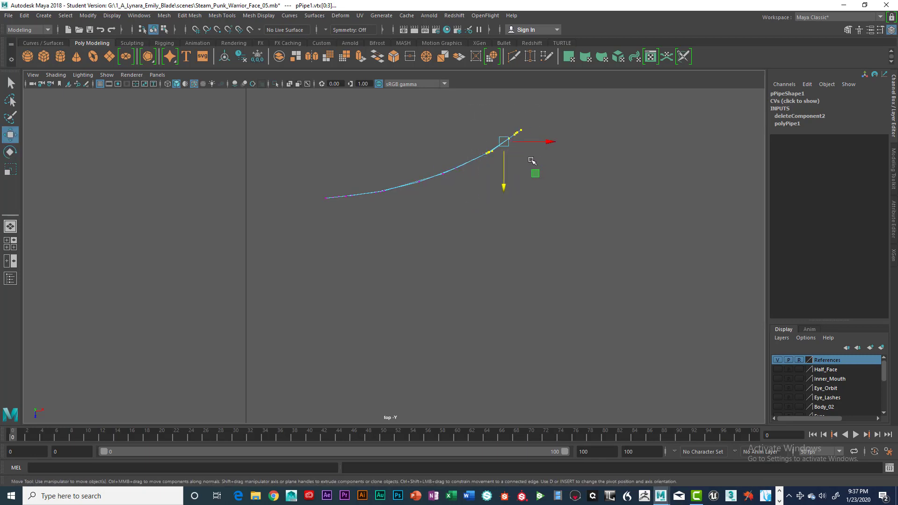
{"action": "key", "text": "e"}
{"action": "left_click_drag", "start_coordinate": [503, 183], "coordinate": [507, 161]}
{"action": "key", "text": "w"}
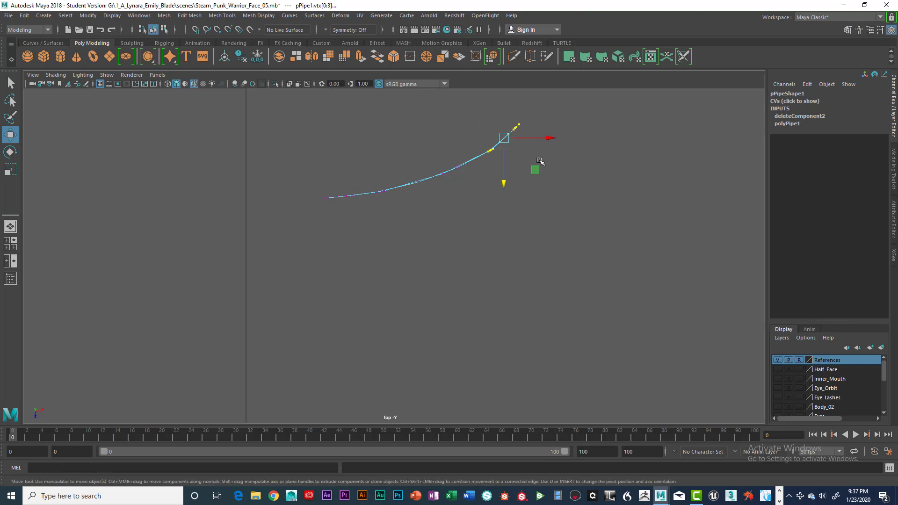
{"action": "key", "text": "e"}
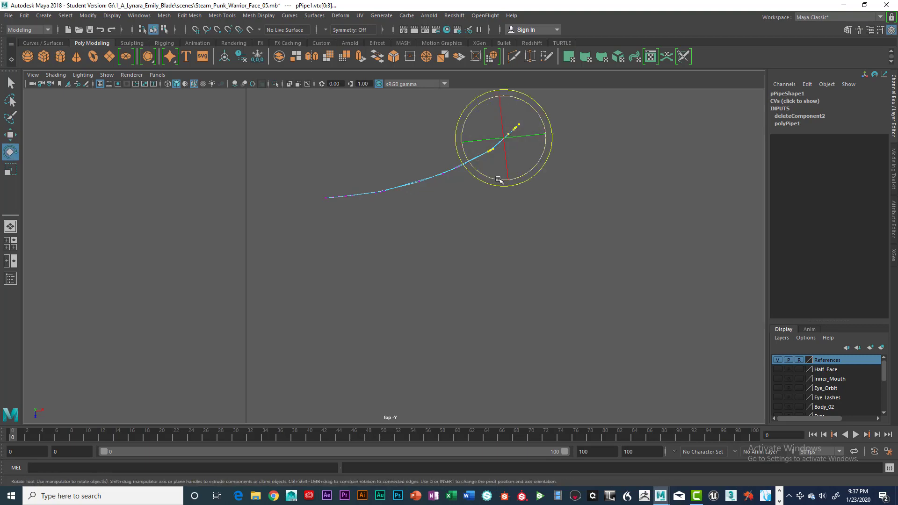
Return the ring to object selection and move it back to Translate Z 0.577 in the side view to fit the eye reference
{"action": "key", "text": "space"}
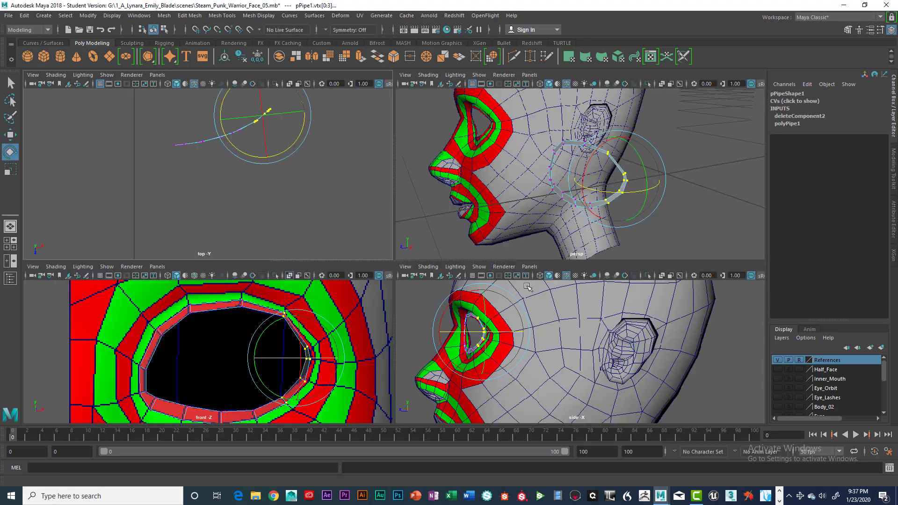
{"action": "key", "text": "space"}
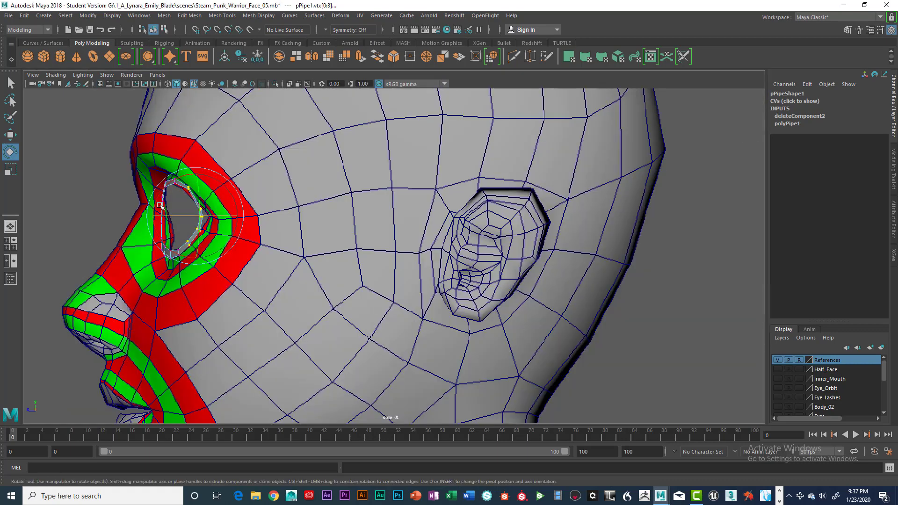
{"action": "key", "text": "q"}
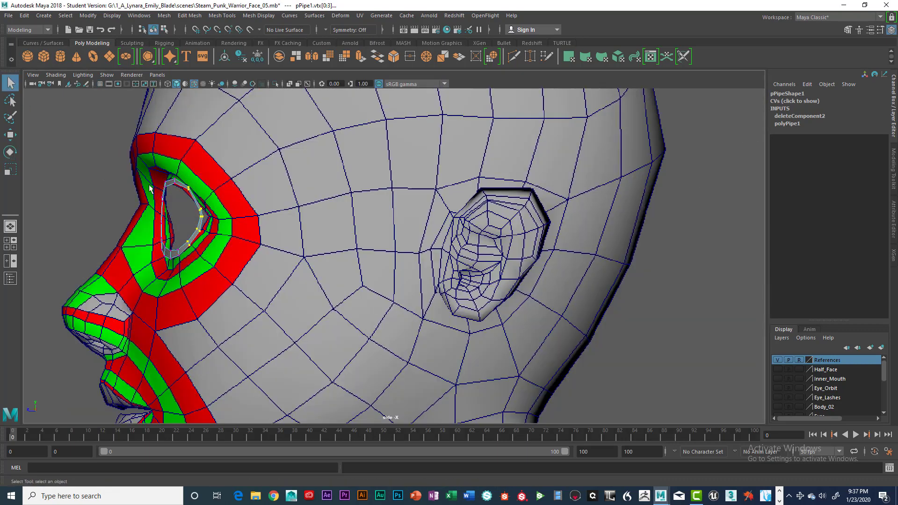
{"action": "right_click_drag", "start_coordinate": [174, 189], "coordinate": [150, 218]}
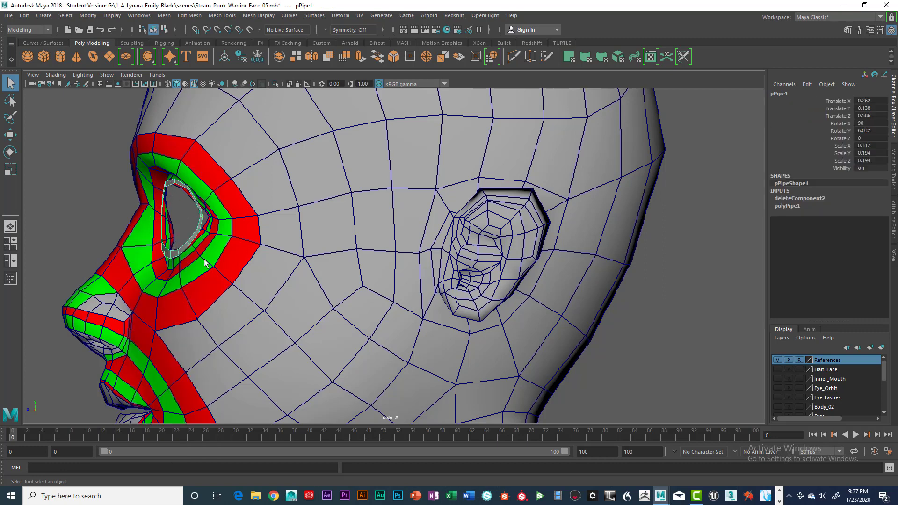
{"action": "key", "text": "w"}
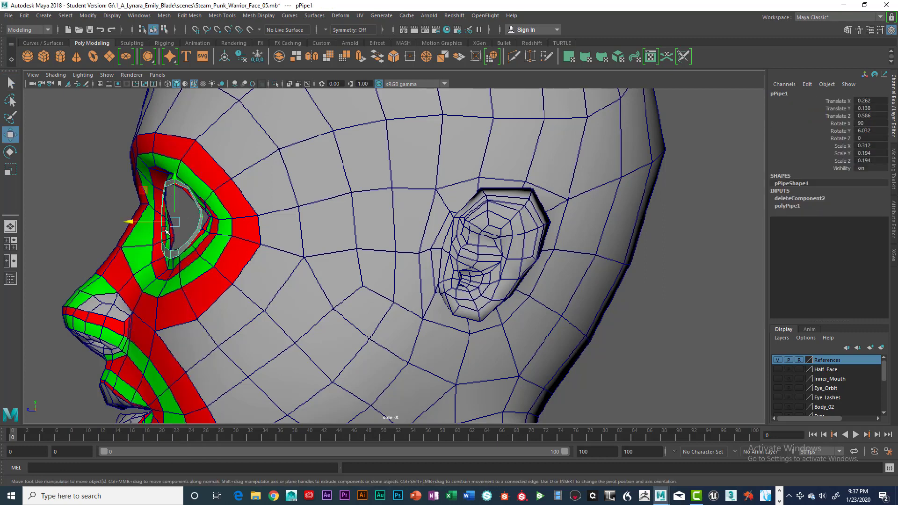
{"action": "left_click_drag", "start_coordinate": [137, 221], "coordinate": [139, 222]}
{"action": "key", "text": "space"}
{"action": "key", "text": "space"}
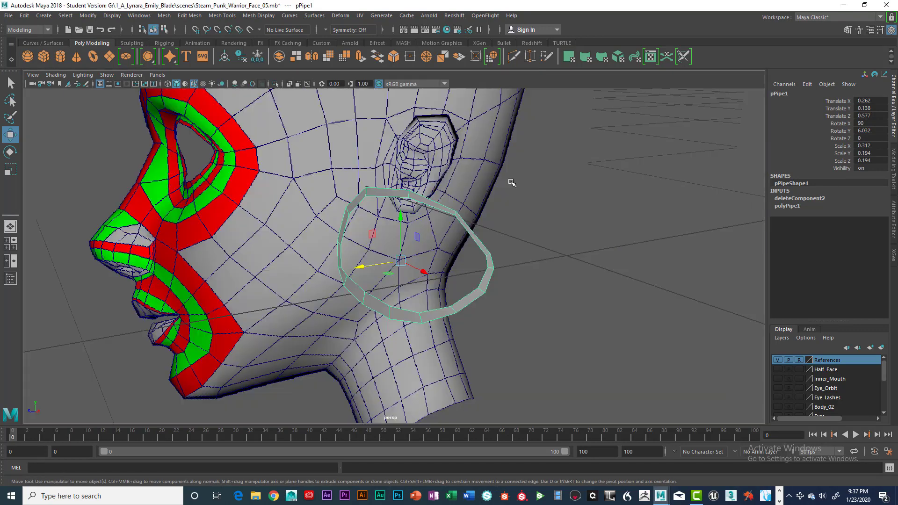
{"action": "left_click_drag", "start_coordinate": [469, 229], "coordinate": [461, 268], "text": "alt"}
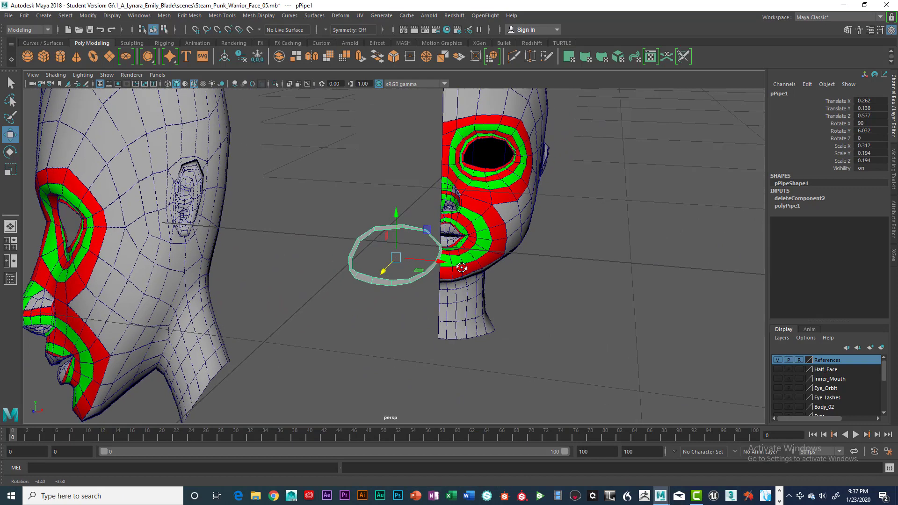
In the front view, move the vertex pairs around the outer eye corner outward onto the reference's inner red loop
{"action": "key", "text": "space"}
{"action": "key", "text": "f"}
{"action": "key", "text": "space"}
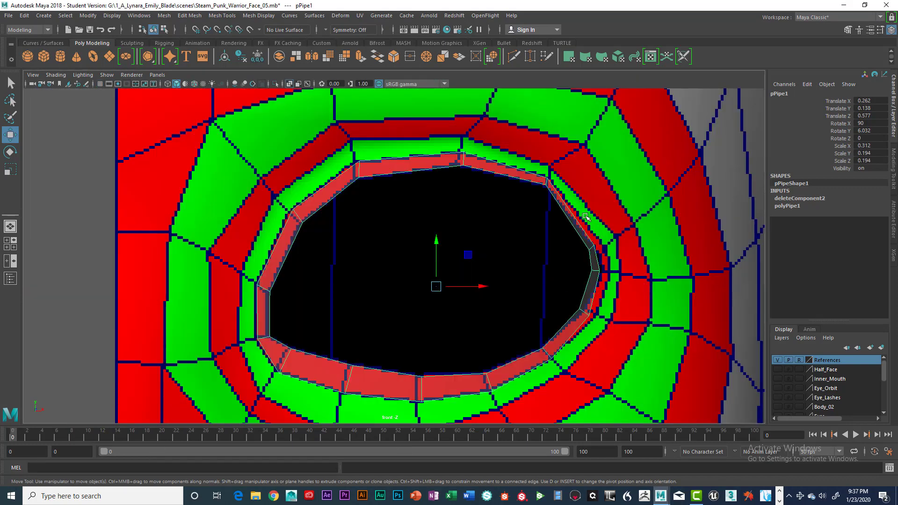
{"action": "right_click_drag", "start_coordinate": [594, 245], "coordinate": [556, 228]}
{"action": "left_click_drag", "start_coordinate": [565, 234], "coordinate": [609, 277]}
{"action": "left_click_drag", "start_coordinate": [596, 272], "coordinate": [603, 326]}
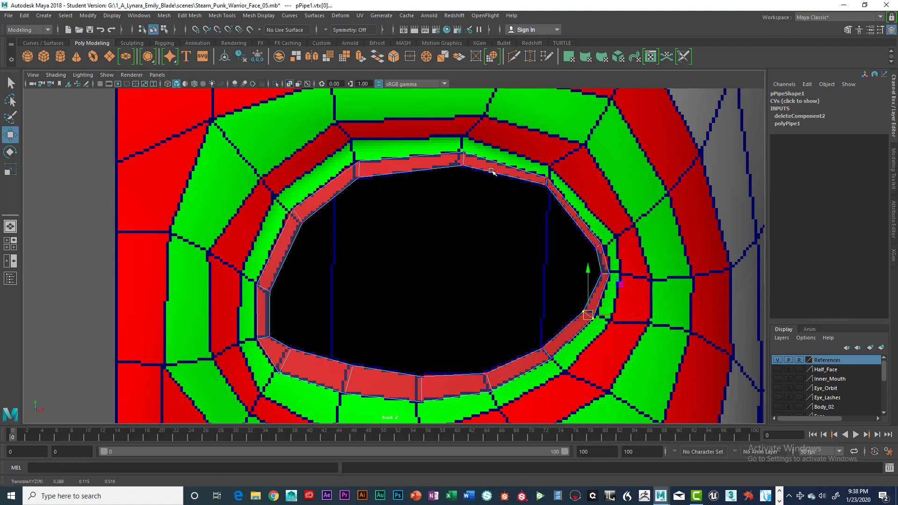
Adjust the vertex pairs along the upper lid, inner eye corner and start of the lower lid to match the front reference
{"action": "mouse_move", "coordinate": [456, 147]}
{"action": "left_mouse_down"}
{"action": "mouse_move", "coordinate": [470, 174]}
{"action": "mouse_move", "coordinate": [459, 160]}
{"action": "left_mouse_up"}
{"action": "left_click_drag", "start_coordinate": [343, 154], "coordinate": [370, 178]}
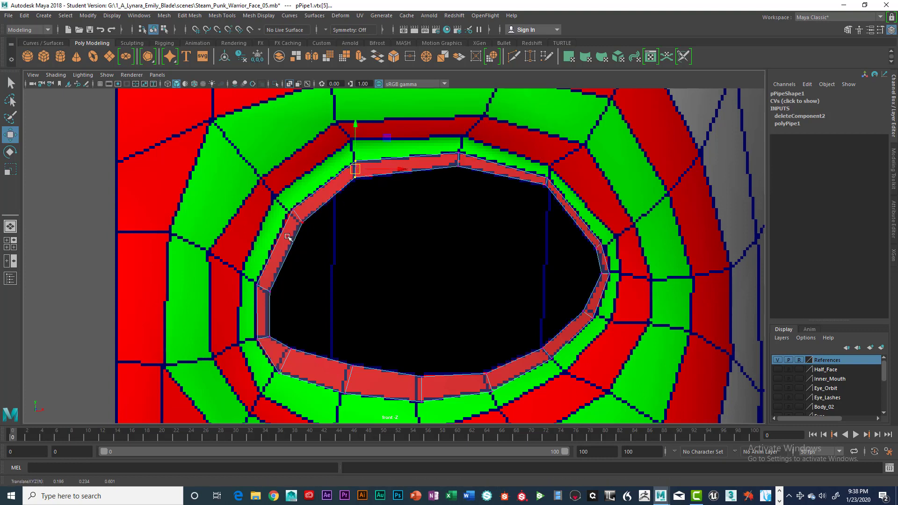
{"action": "left_click_drag", "start_coordinate": [281, 201], "coordinate": [295, 219]}
{"action": "left_click_drag", "start_coordinate": [254, 277], "coordinate": [267, 292]}
{"action": "left_click_drag", "start_coordinate": [248, 328], "coordinate": [270, 344]}
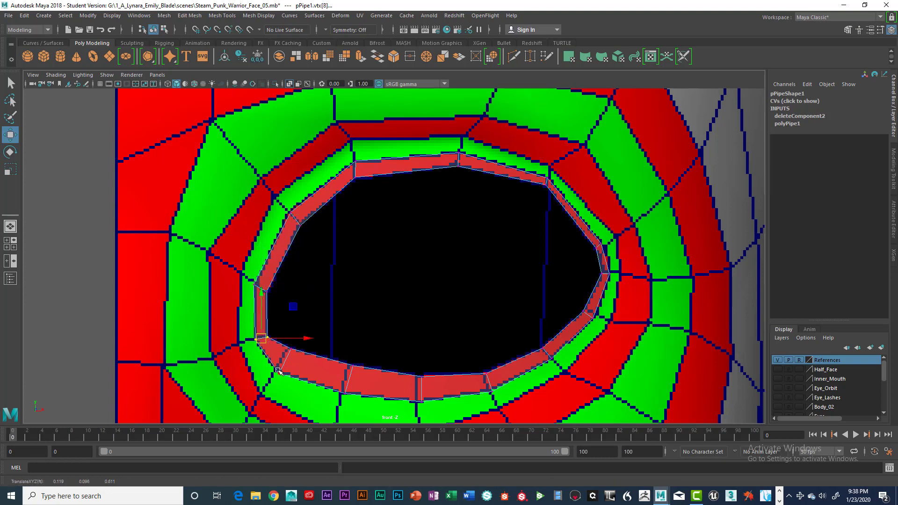
{"action": "left_click_drag", "start_coordinate": [266, 380], "coordinate": [283, 362]}
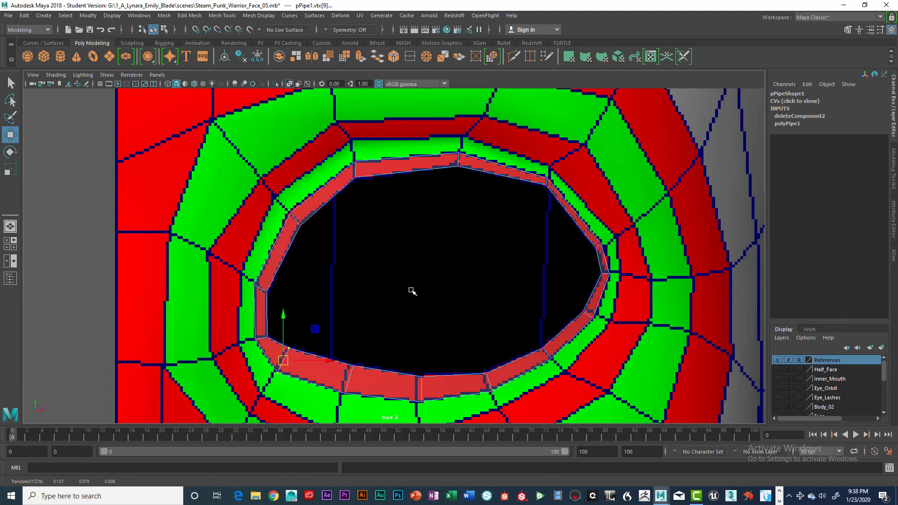
Return the ring to object selection and inspect its shape beside the reference heads in the perspective view
{"action": "key", "text": "space"}
{"action": "key", "text": "space"}
{"action": "key", "text": "space"}
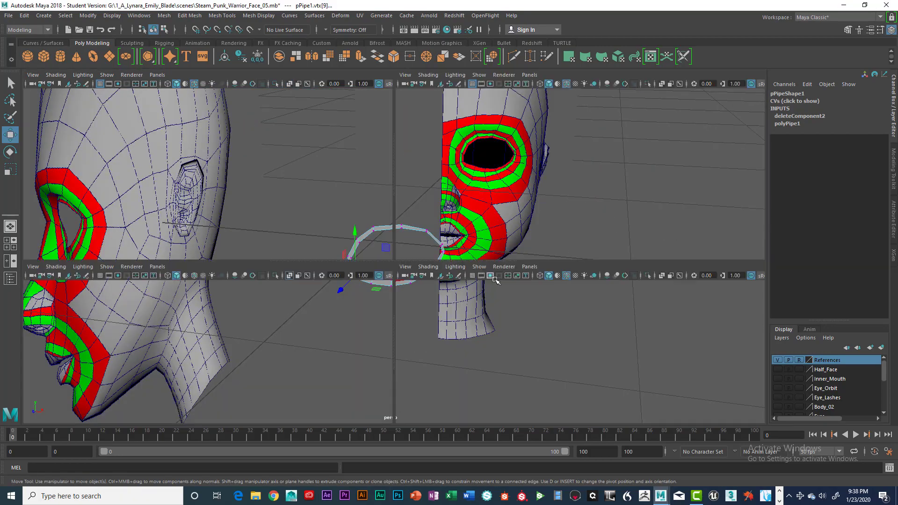
{"action": "key", "text": "space"}
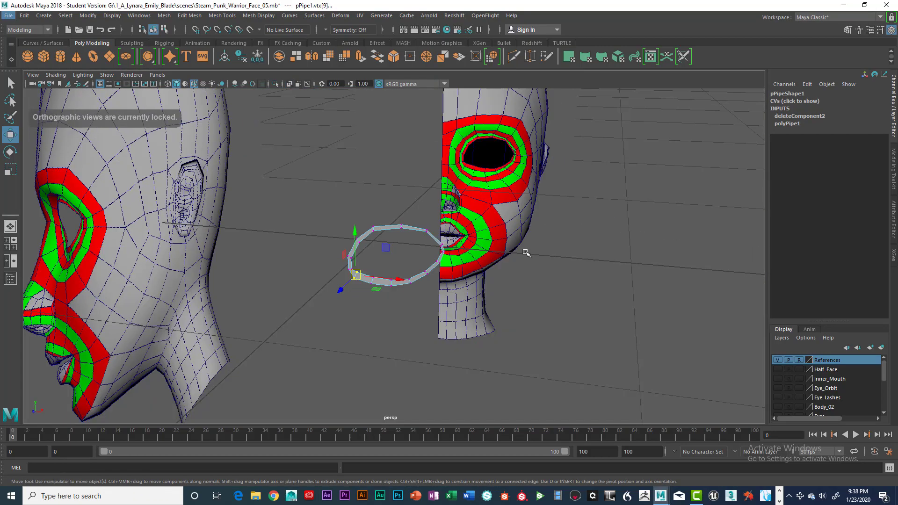
{"action": "left_click_drag", "start_coordinate": [525, 254], "coordinate": [452, 250], "text": "alt"}
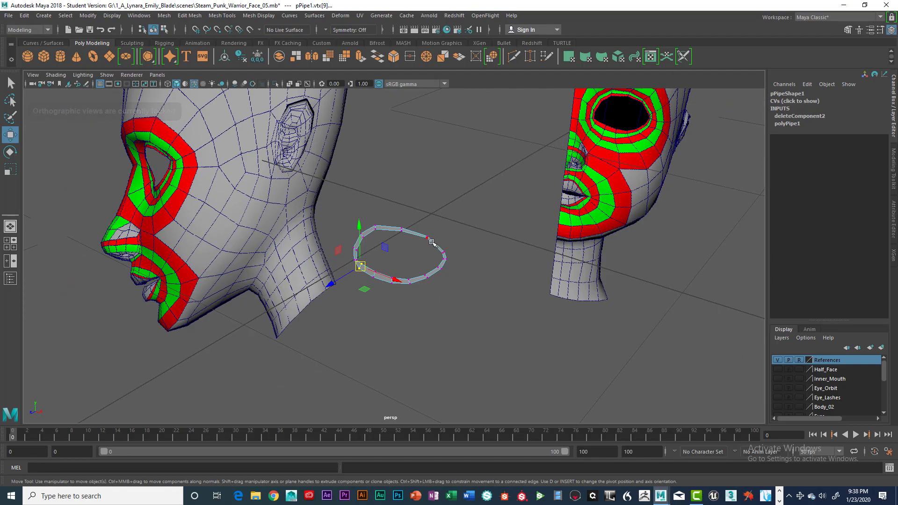
{"action": "right_click_drag", "start_coordinate": [431, 226], "coordinate": [421, 285]}
{"action": "left_click_drag", "start_coordinate": [469, 246], "coordinate": [398, 241], "text": "alt"}
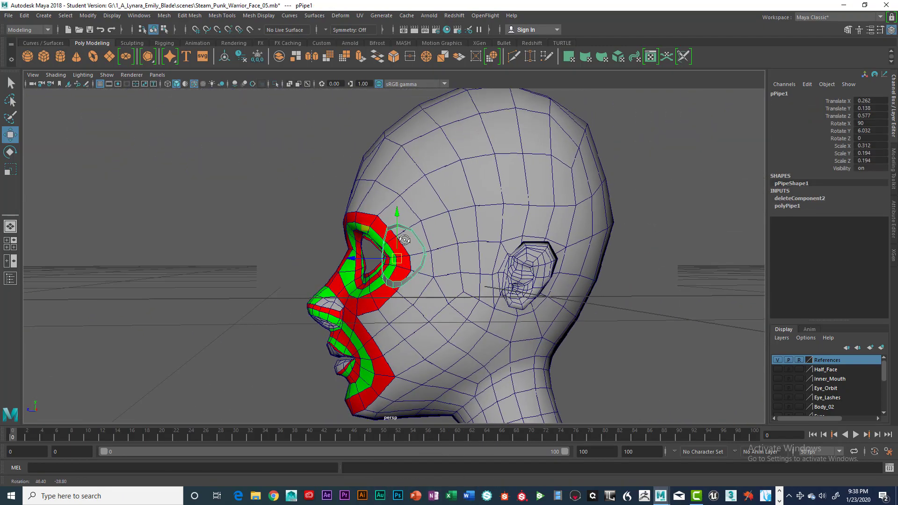
Turn on X-Ray shading in the side view to show the eye reference through the ring
{"action": "key", "text": "space"}
{"action": "key", "text": "space"}
{"action": "scroll", "coordinate": [491, 310], "scroll_direction": "up", "scroll_amount": 3}
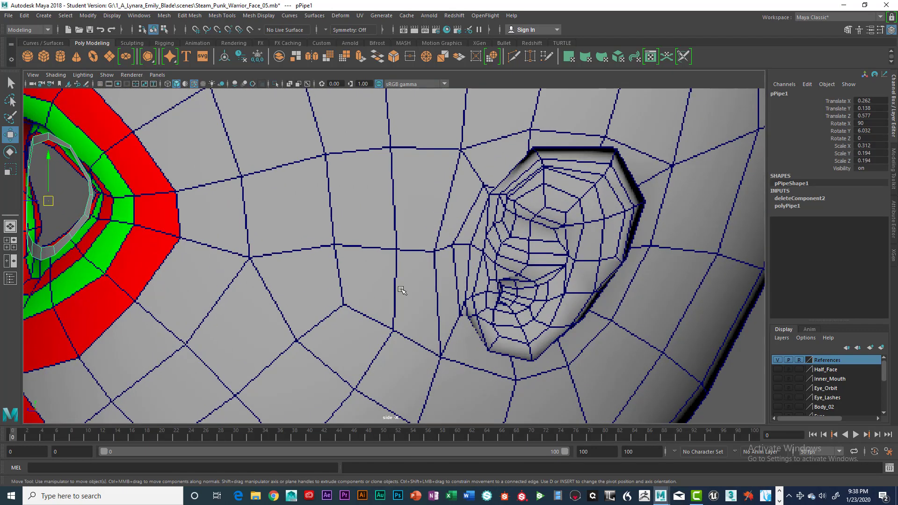
{"action": "middle_click_drag", "start_coordinate": [227, 249], "coordinate": [576, 297], "text": "alt"}
{"action": "left_click", "coordinate": [33, 75]}
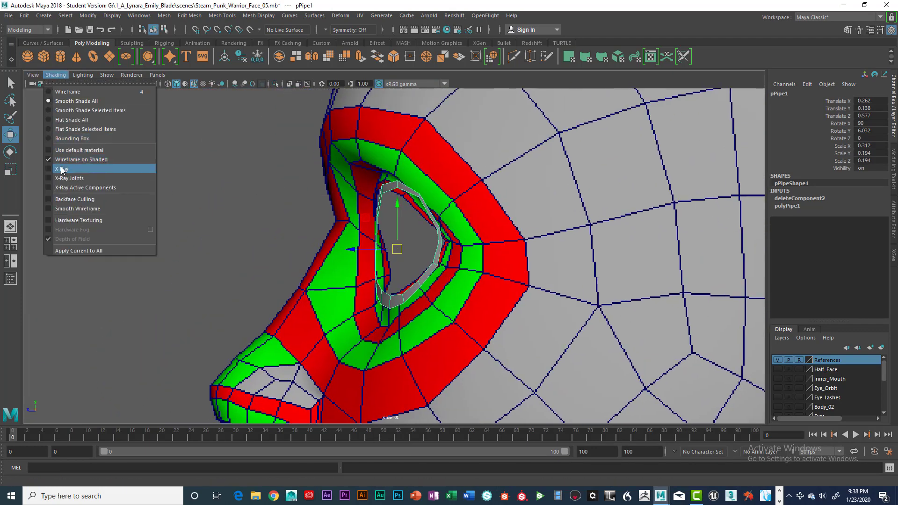
{"action": "left_click", "coordinate": [61, 169]}
{"action": "scroll", "coordinate": [373, 228], "scroll_direction": "up", "scroll_amount": 2}
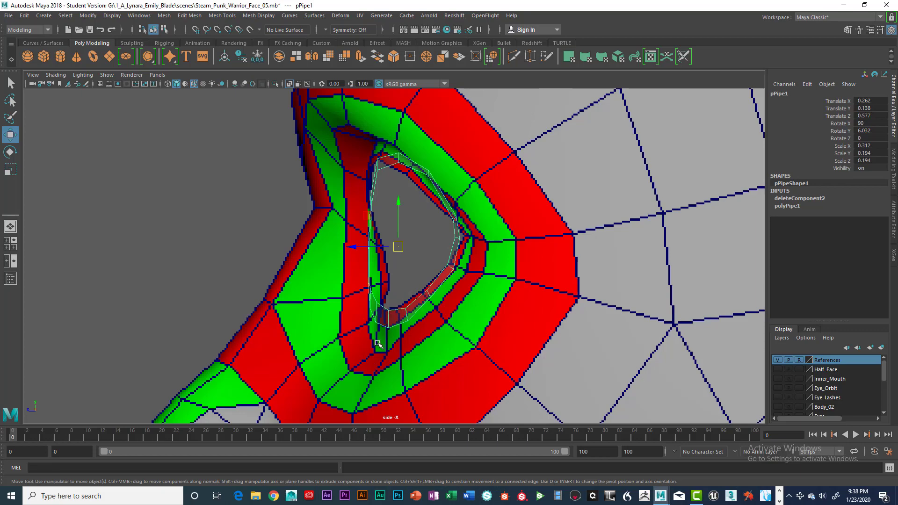
Extrude the ring's outer border edges in the perspective view and scale them outward uniformly by about 1.23
{"action": "key", "text": "space"}
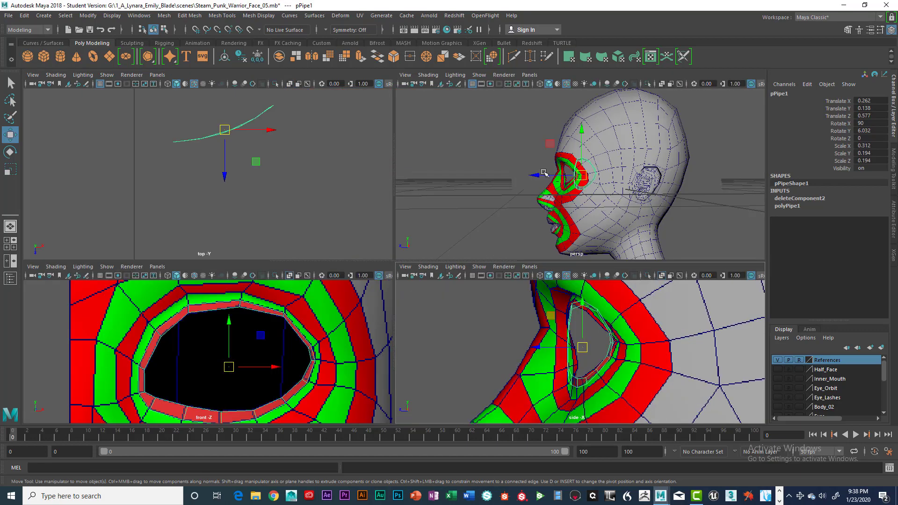
{"action": "key", "text": "space"}
{"action": "mouse_move", "coordinate": [445, 234]}
{"action": "left_mouse_down", "text": "alt"}
{"action": "mouse_move", "coordinate": [474, 235]}
{"action": "mouse_move", "coordinate": [461, 237]}
{"action": "left_mouse_up", "text": "alt"}
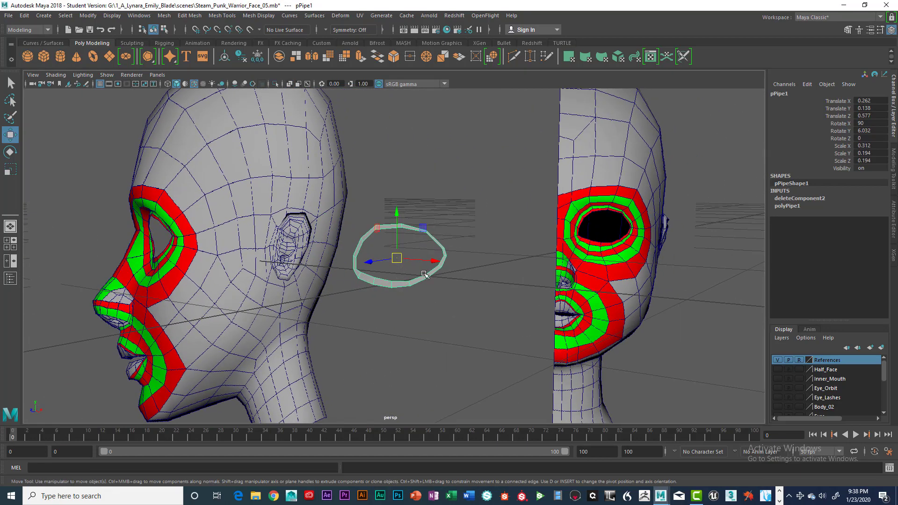
{"action": "left_click_drag", "start_coordinate": [421, 272], "coordinate": [424, 288], "text": "alt"}
{"action": "scroll", "coordinate": [423, 274], "scroll_direction": "up", "scroll_amount": 3}
{"action": "key", "text": "q"}
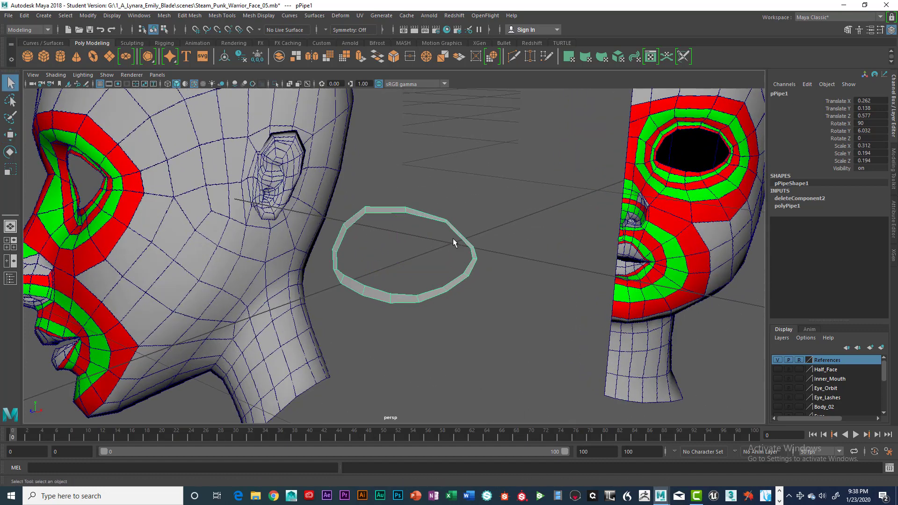
{"action": "right_click_drag", "start_coordinate": [427, 215], "coordinate": [427, 189]}
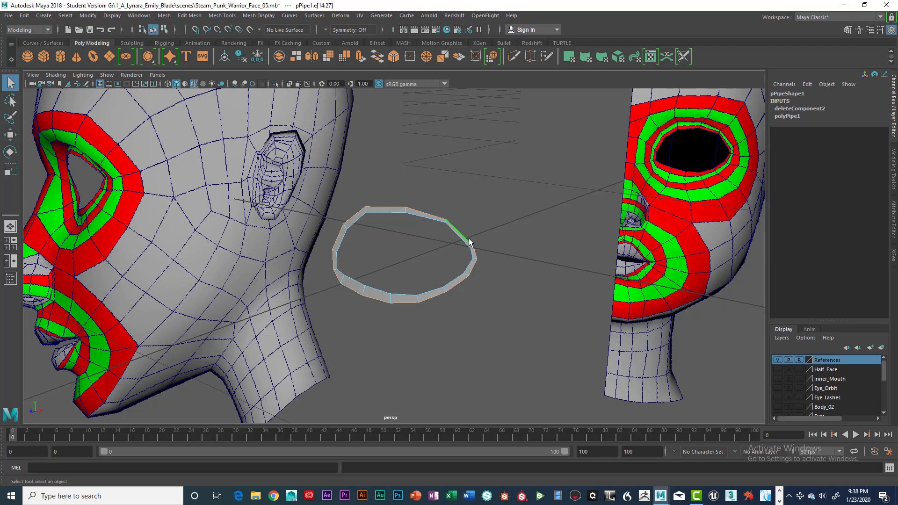
{"action": "key", "text": "ctrl+e"}
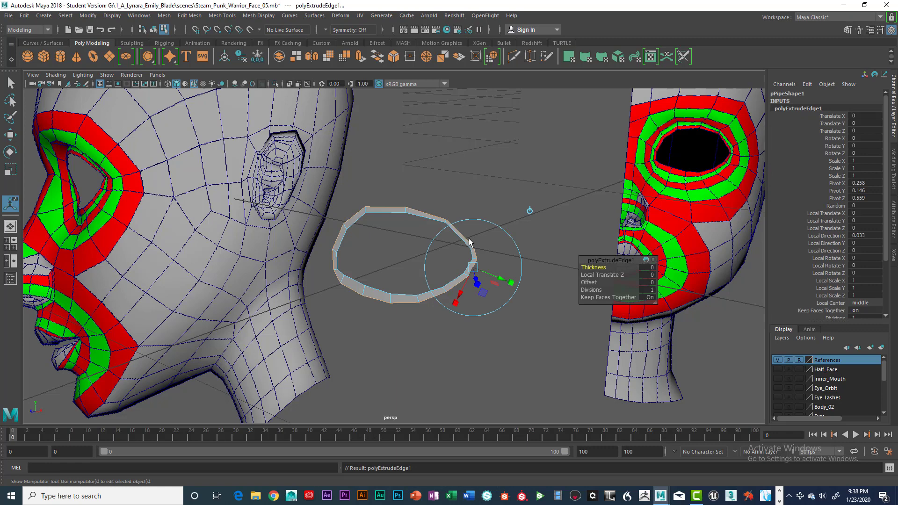
{"action": "key", "text": "r"}
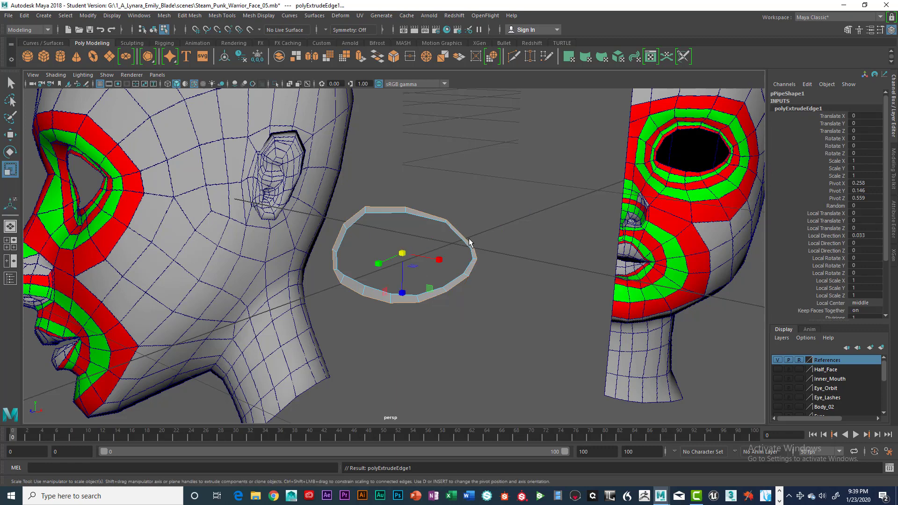
{"action": "left_click", "coordinate": [402, 253]}
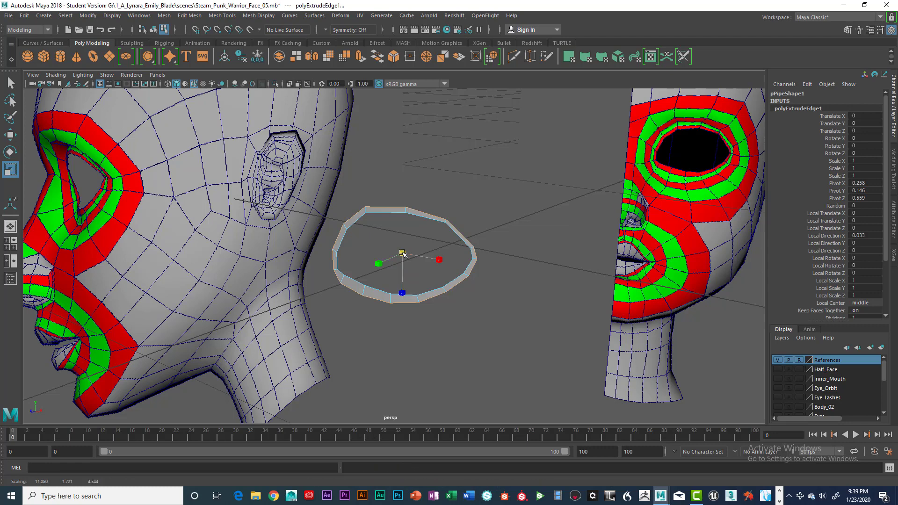
{"action": "left_click_drag", "start_coordinate": [403, 253], "coordinate": [424, 250]}
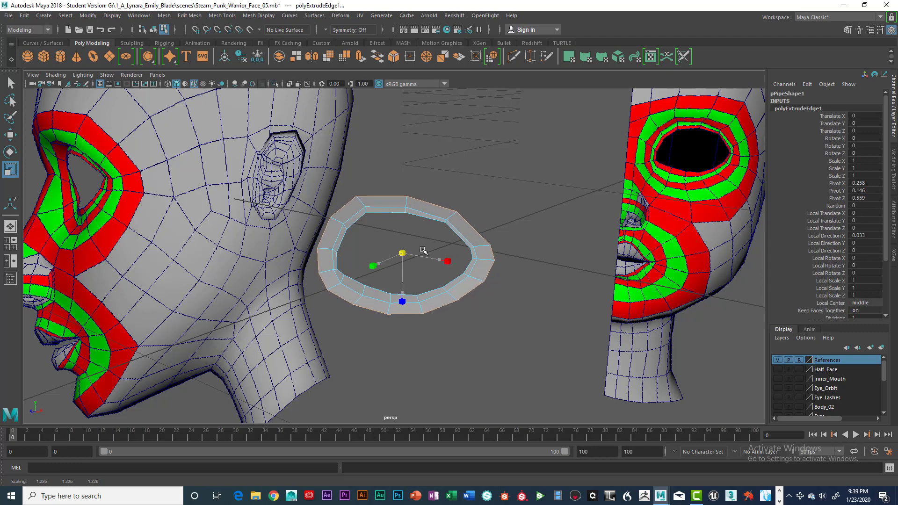
In the front view, scale the extruded border down uniformly by about 0.94 to approach the reference's inner green loop
{"action": "key", "text": "space"}
{"action": "key", "text": "space"}
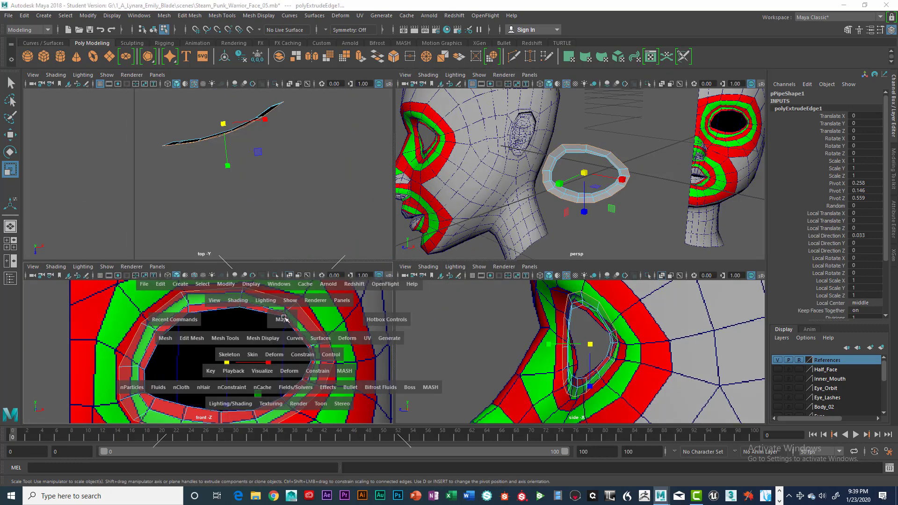
{"action": "left_click_drag", "start_coordinate": [433, 279], "coordinate": [421, 275]}
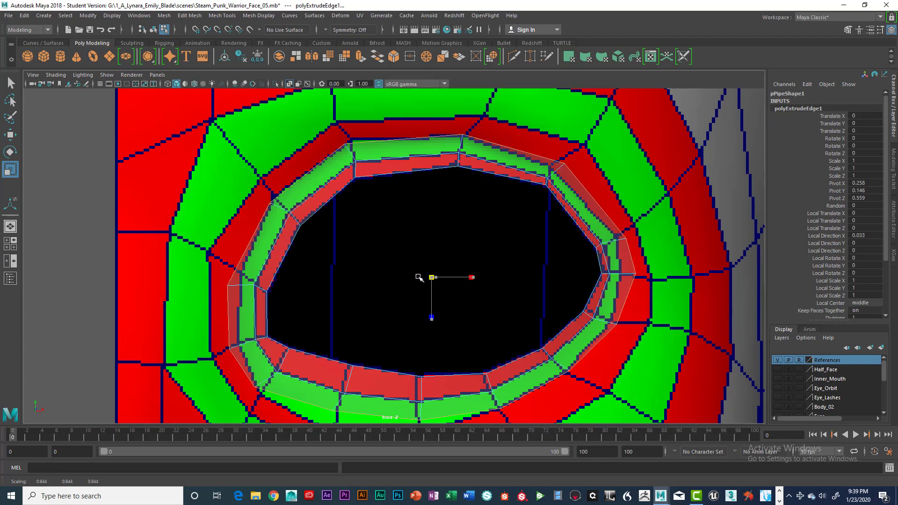
{"action": "middle_click_drag", "start_coordinate": [416, 265], "coordinate": [425, 224], "text": "alt"}
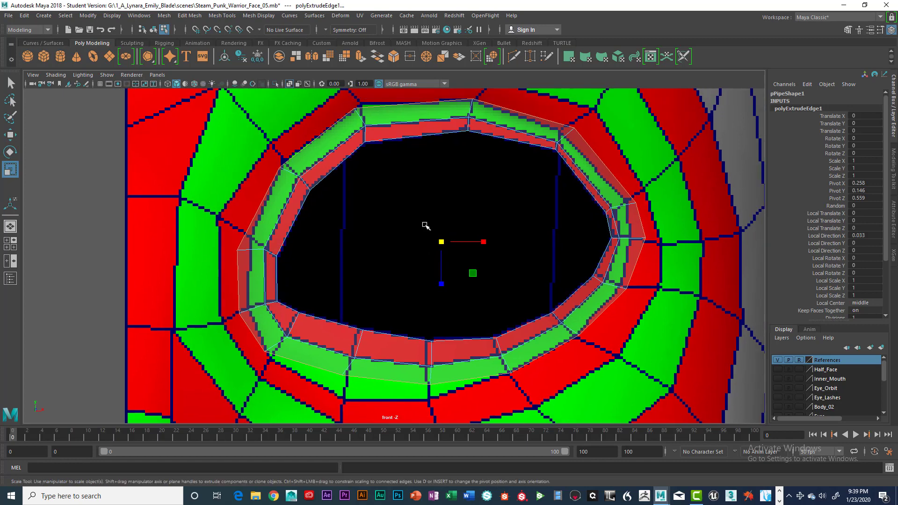
Move the extruded border's vertices around the eye onto the outer edge of the reference's inner green loop
{"action": "mouse_move", "coordinate": [358, 114]}
{"action": "right_mouse_down"}
{"action": "mouse_move", "coordinate": [326, 117]}
{"action": "mouse_move", "coordinate": [346, 105]}
{"action": "right_mouse_up"}
{"action": "right_click", "coordinate": [357, 110]}
{"action": "left_click", "coordinate": [355, 109]}
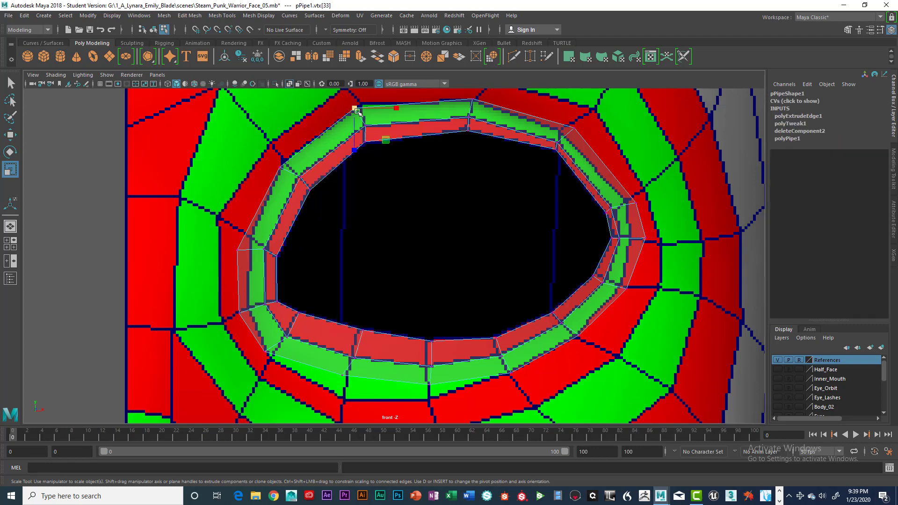
{"action": "key", "text": "w"}
{"action": "left_click_drag", "start_coordinate": [357, 111], "coordinate": [363, 106]}
{"action": "left_click_drag", "start_coordinate": [287, 174], "coordinate": [287, 174]}
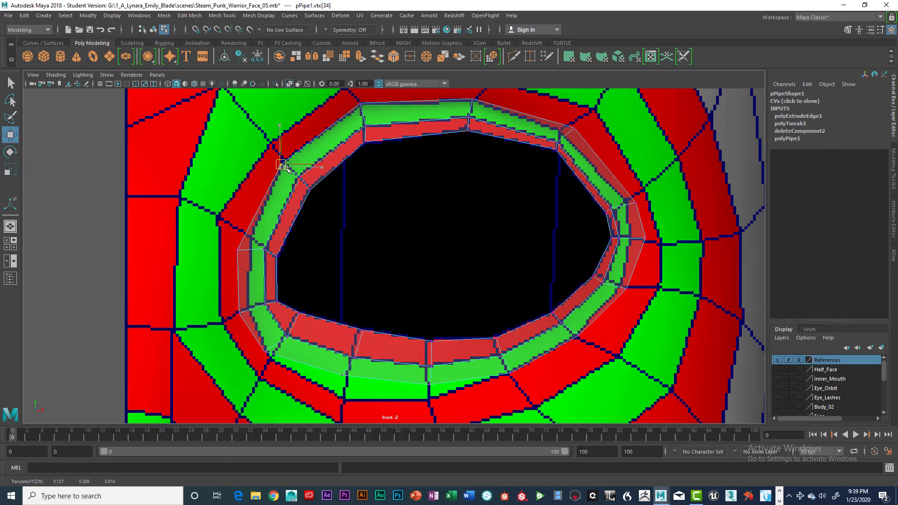
{"action": "mouse_move", "coordinate": [238, 244]}
{"action": "left_mouse_down"}
{"action": "mouse_move", "coordinate": [249, 255]}
{"action": "mouse_move", "coordinate": [250, 238]}
{"action": "left_mouse_up"}
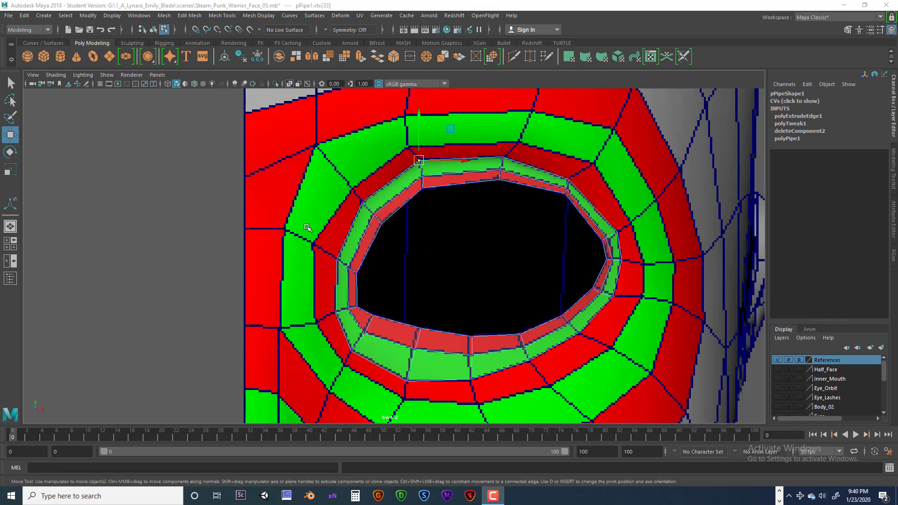
Switch the front view's X-Ray shading off and back on to compare the ring with the reference
{"action": "left_click", "coordinate": [56, 75]}
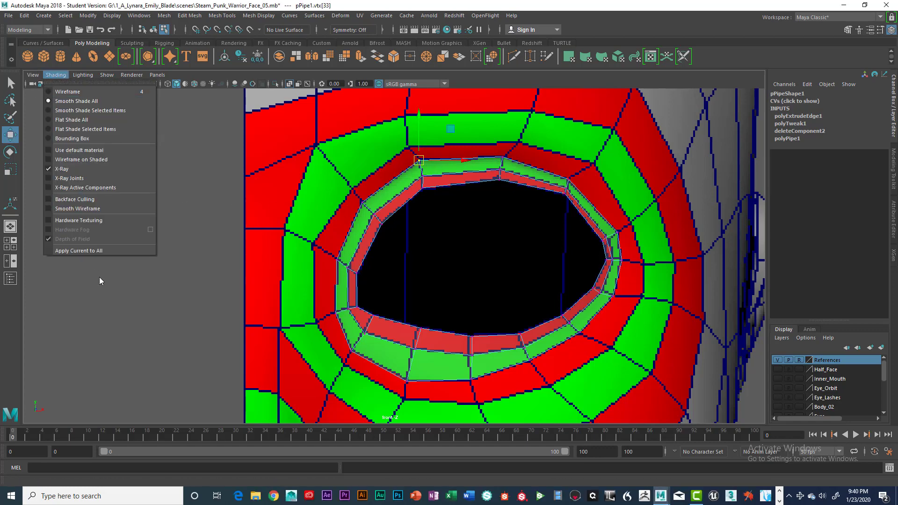
{"action": "left_click", "coordinate": [65, 171]}
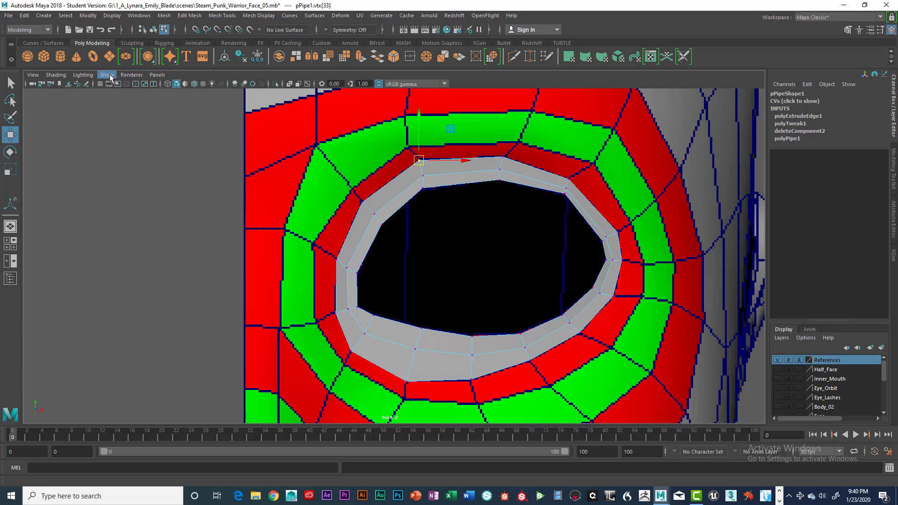
{"action": "left_click", "coordinate": [56, 75]}
{"action": "left_click", "coordinate": [62, 169]}
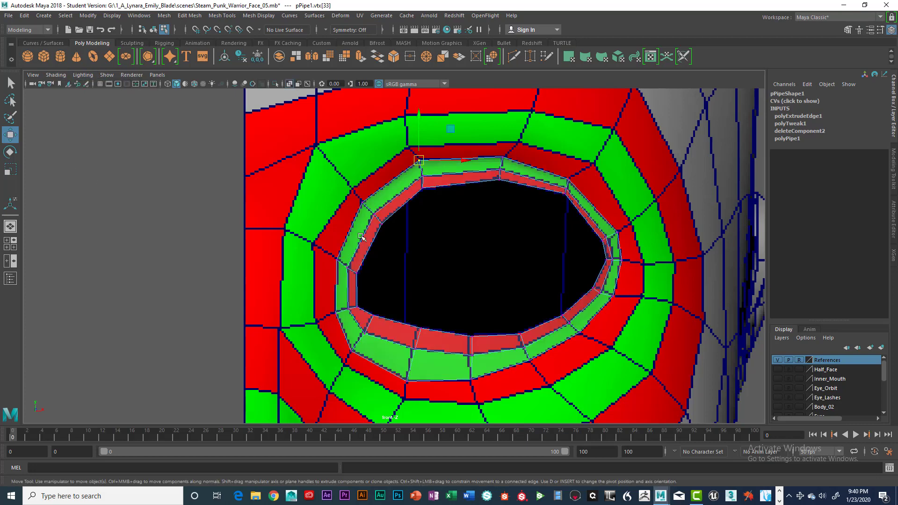
In the perspective view, select the four outer-border vertices along the upper lid and move them slightly back along Z
{"action": "key", "text": "space"}
{"action": "key", "text": "space"}
{"action": "left_click_drag", "start_coordinate": [593, 198], "coordinate": [351, 254], "text": "alt"}
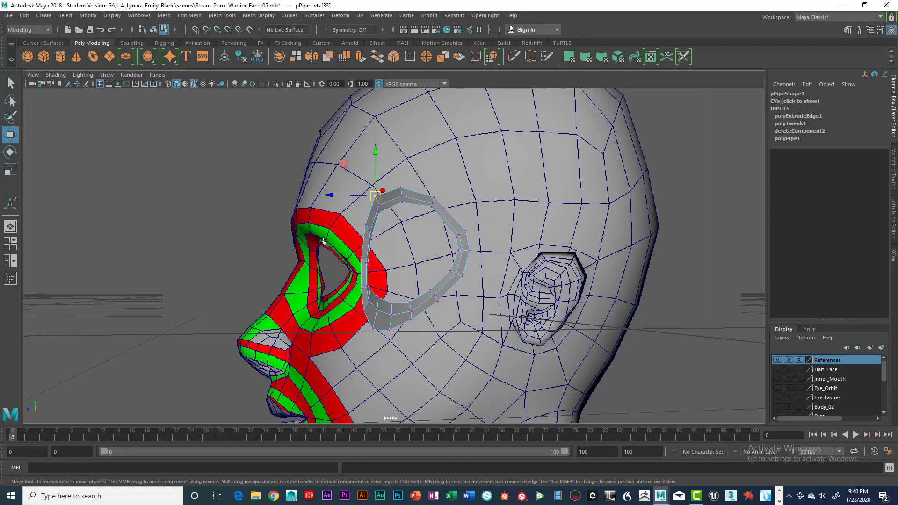
{"action": "left_click_drag", "start_coordinate": [387, 219], "coordinate": [405, 206], "text": "alt"}
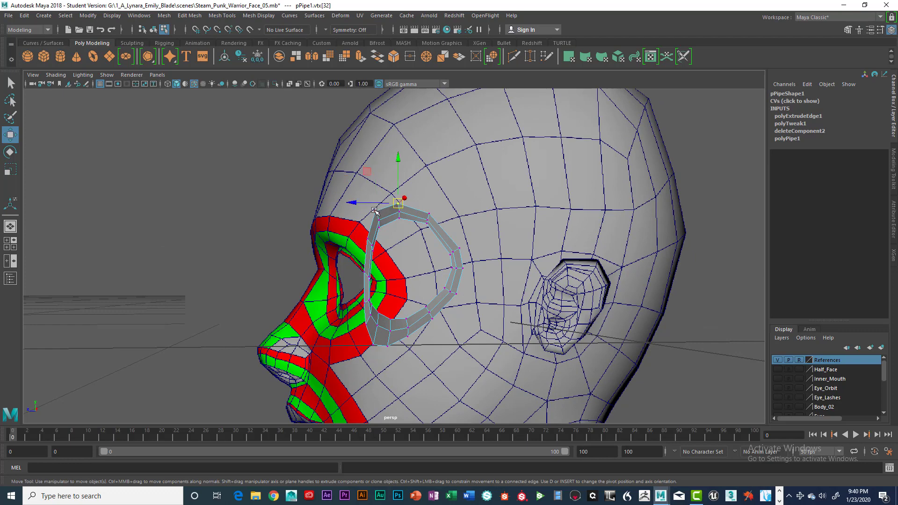
{"action": "left_click", "coordinate": [399, 204], "text": "shift"}
{"action": "key", "text": "q"}
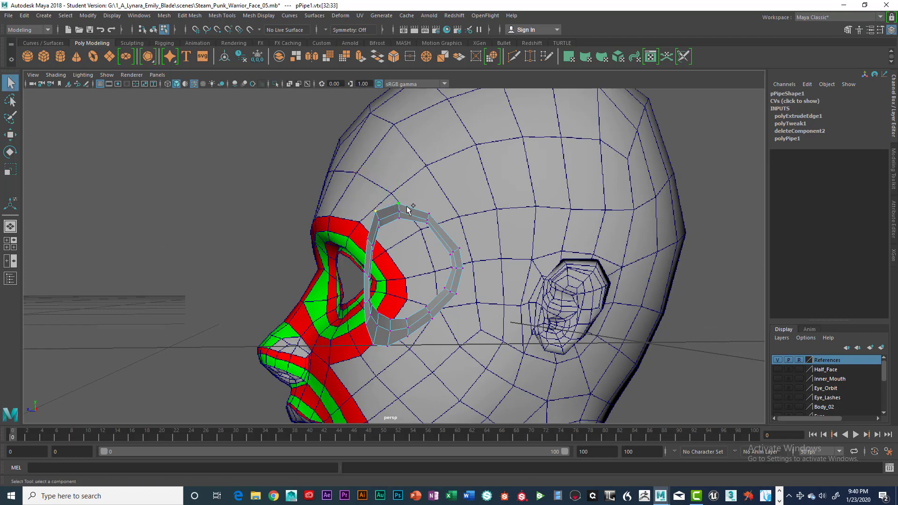
{"action": "left_click_drag", "start_coordinate": [447, 236], "coordinate": [377, 248], "text": "alt"}
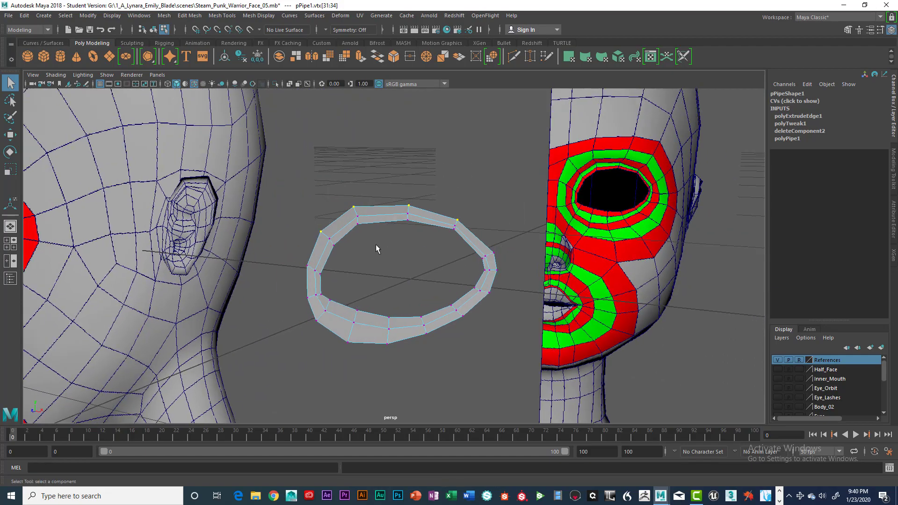
{"action": "left_click_drag", "start_coordinate": [467, 228], "coordinate": [406, 232], "text": "alt"}
{"action": "key", "text": "w"}
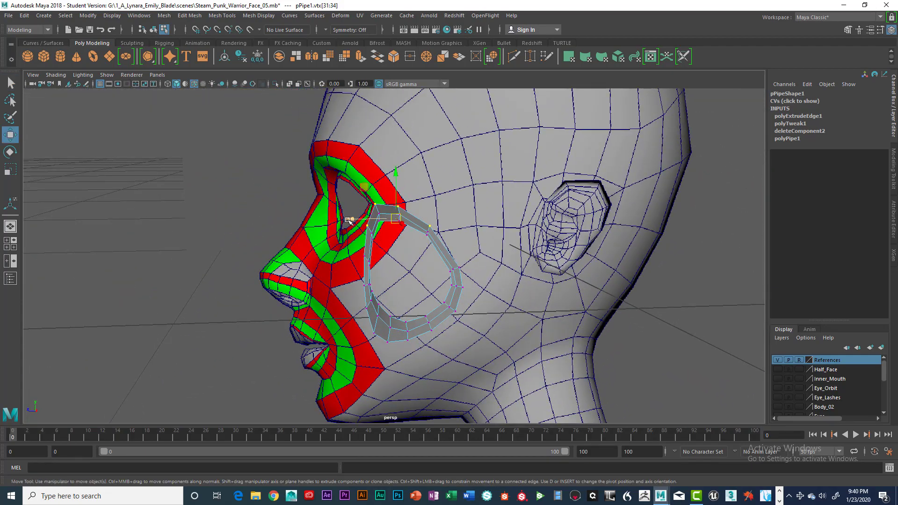
{"action": "left_click_drag", "start_coordinate": [349, 220], "coordinate": [349, 266]}
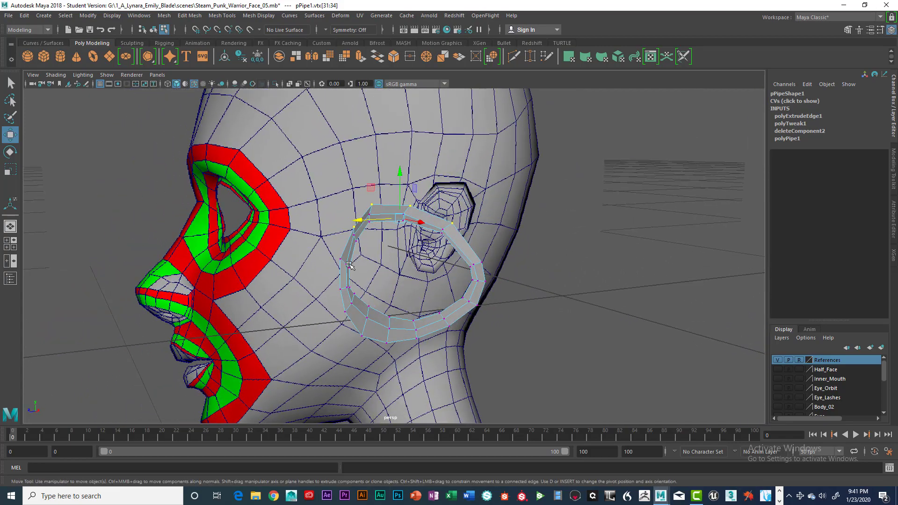
In the side view, adjust the depth of the outer-border vertices at the inner eye corner and start of the lower lid
{"action": "left_click_drag", "start_coordinate": [348, 307], "coordinate": [394, 321], "text": "alt"}
{"action": "key", "text": "space"}
{"action": "key", "text": "space"}
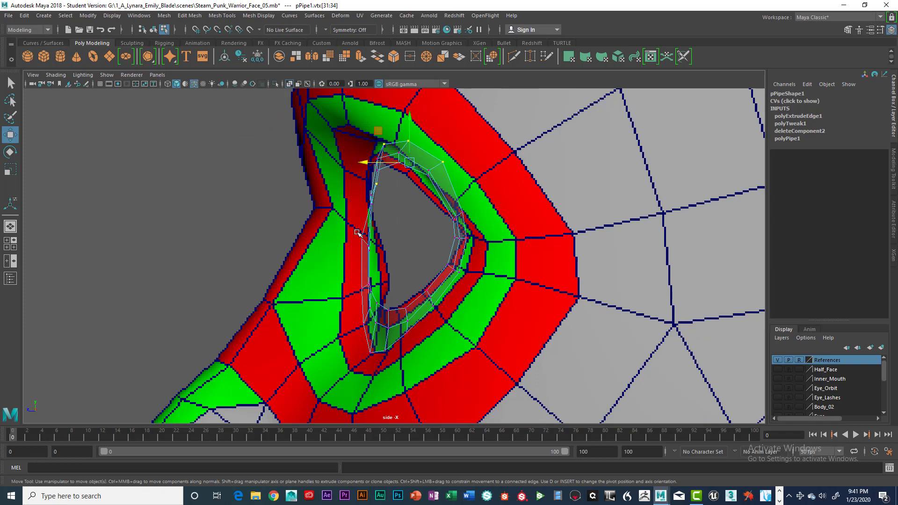
{"action": "left_click", "coordinate": [363, 237]}
{"action": "left_click", "coordinate": [349, 239]}
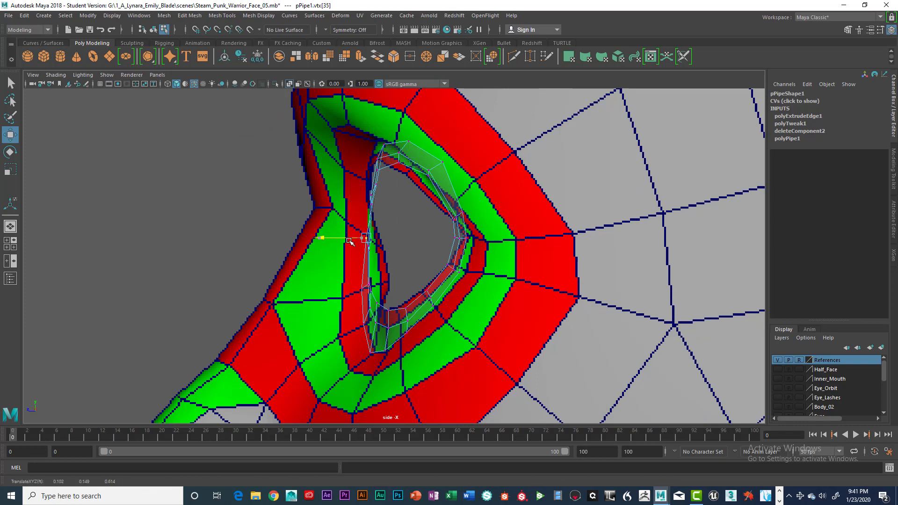
{"action": "left_click", "coordinate": [362, 293]}
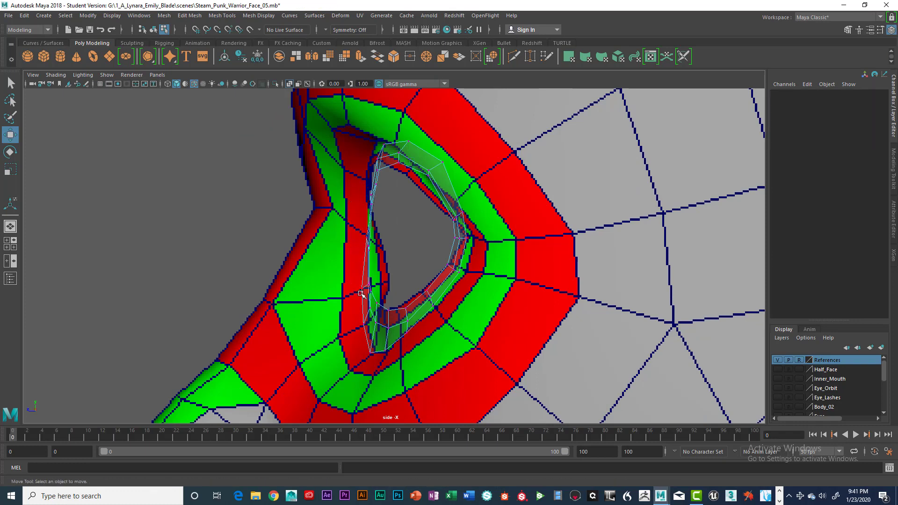
{"action": "left_click", "coordinate": [360, 287]}
{"action": "left_click_drag", "start_coordinate": [361, 288], "coordinate": [367, 327]}
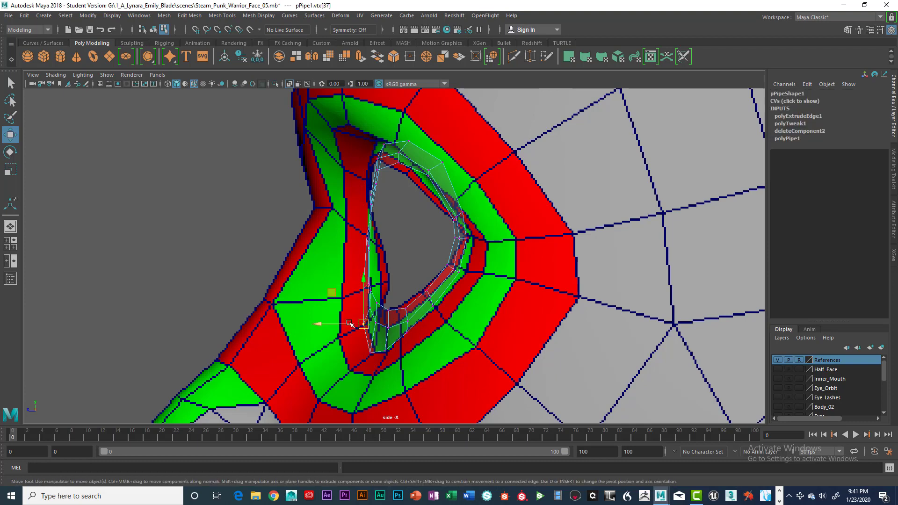
{"action": "left_click", "coordinate": [370, 348]}
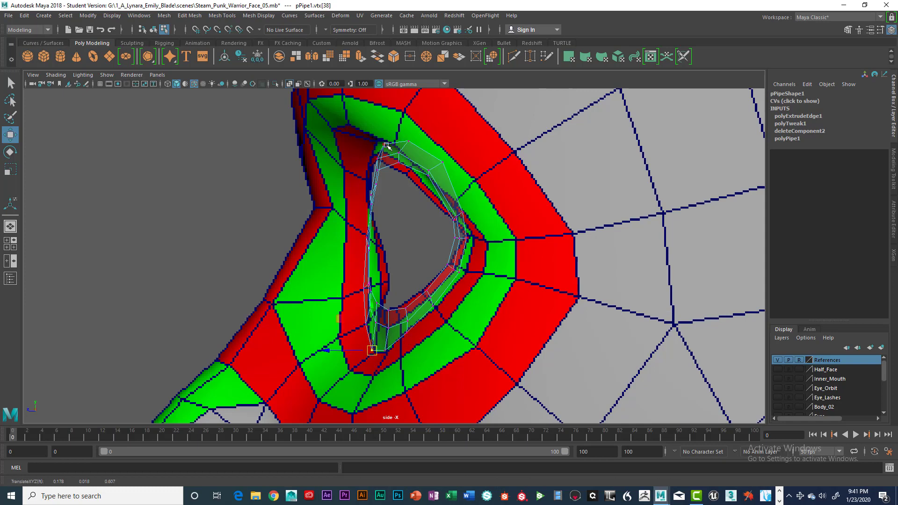
In the perspective view, extrude the eye ring's outer border edges and scale the new loop outward toward the outer edge of the reference's second red loop
{"action": "key", "text": "space"}
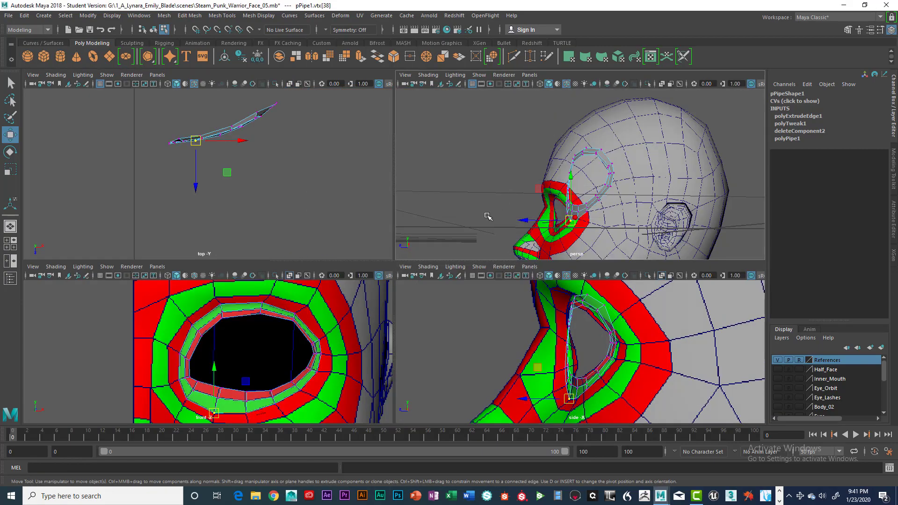
{"action": "key", "text": "space"}
{"action": "left_click_drag", "start_coordinate": [443, 257], "coordinate": [421, 237], "text": "alt"}
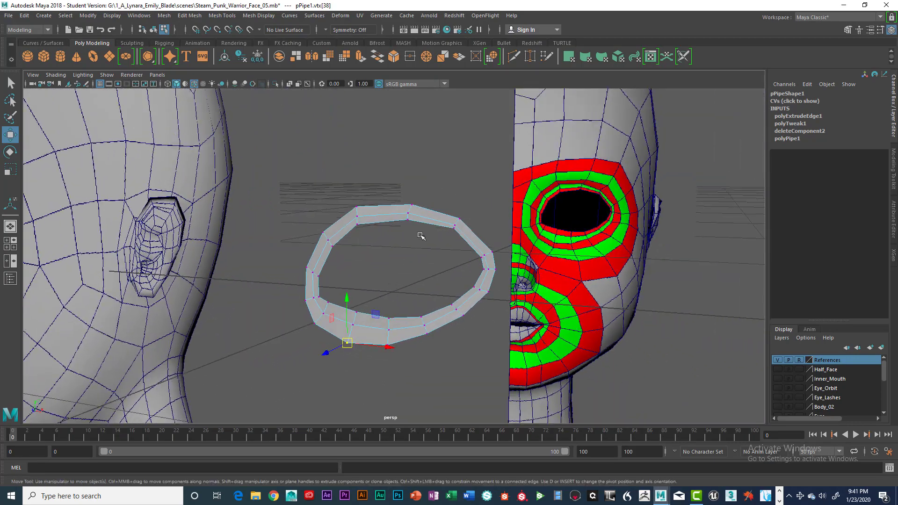
{"action": "right_click", "coordinate": [429, 214]}
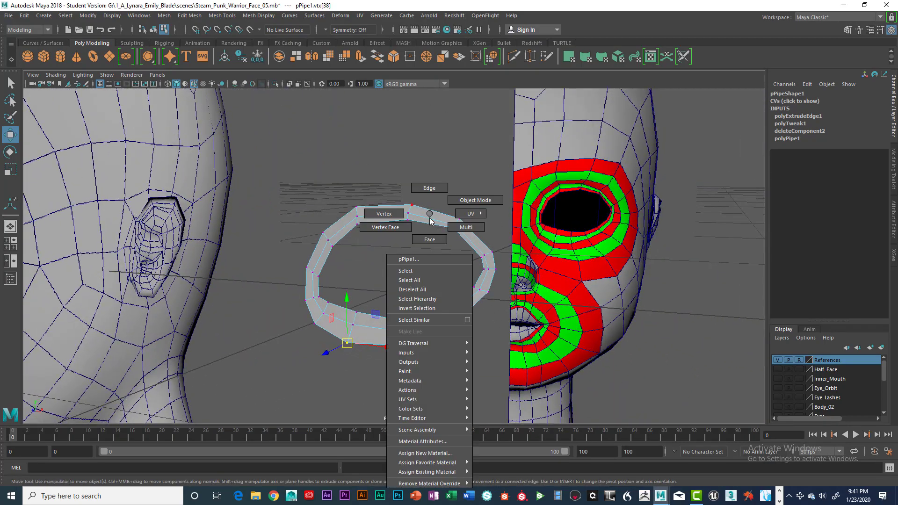
{"action": "left_click", "coordinate": [417, 271]}
{"action": "right_click", "coordinate": [401, 203]}
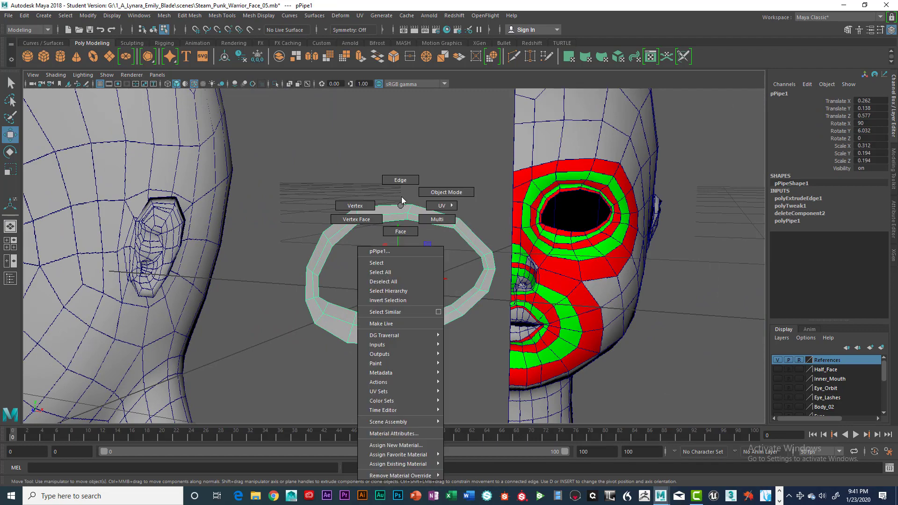
{"action": "left_click", "coordinate": [406, 202]}
{"action": "left_click_drag", "start_coordinate": [455, 208], "coordinate": [436, 211], "text": "alt"}
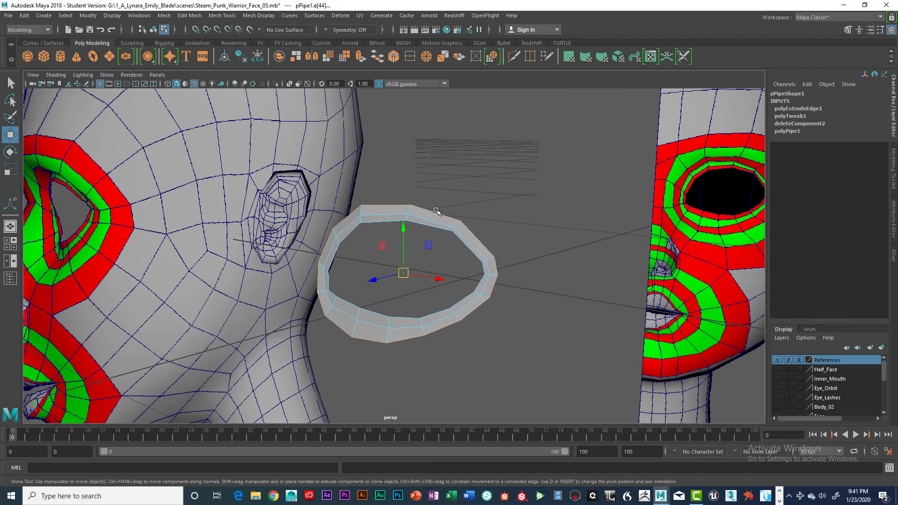
{"action": "key", "text": "ctrl+e"}
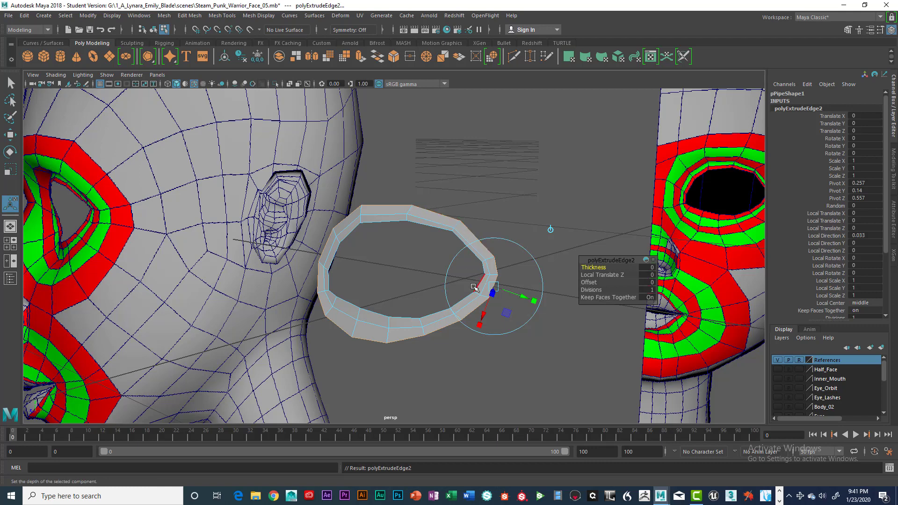
{"action": "key", "text": "r"}
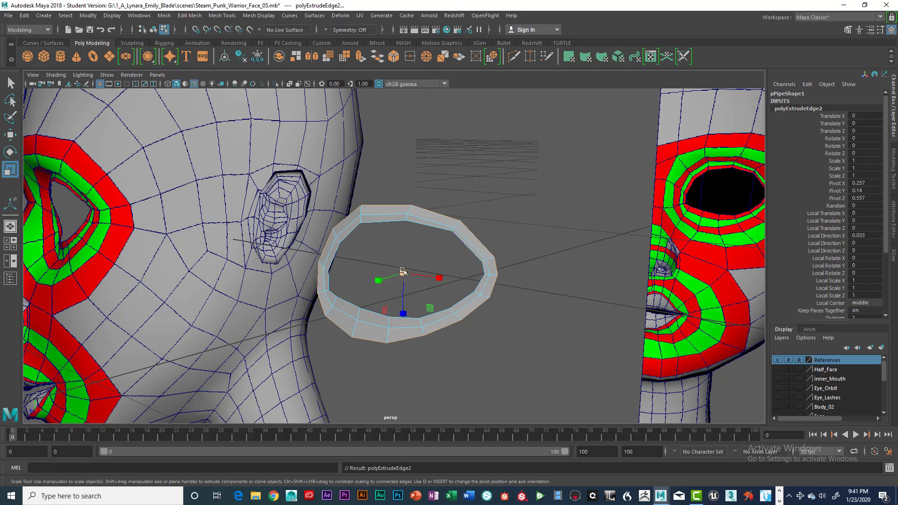
{"action": "left_click_drag", "start_coordinate": [403, 273], "coordinate": [417, 272]}
{"action": "key", "text": "space"}
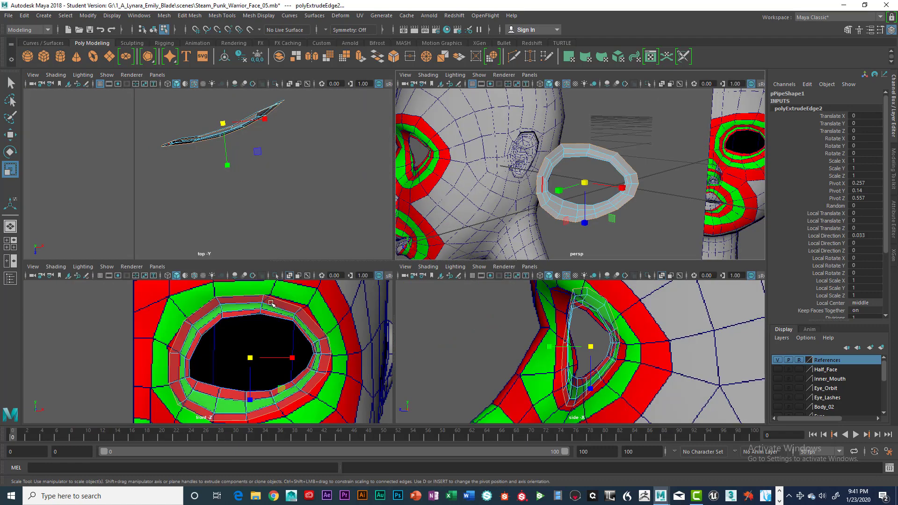
{"action": "key", "text": "space"}
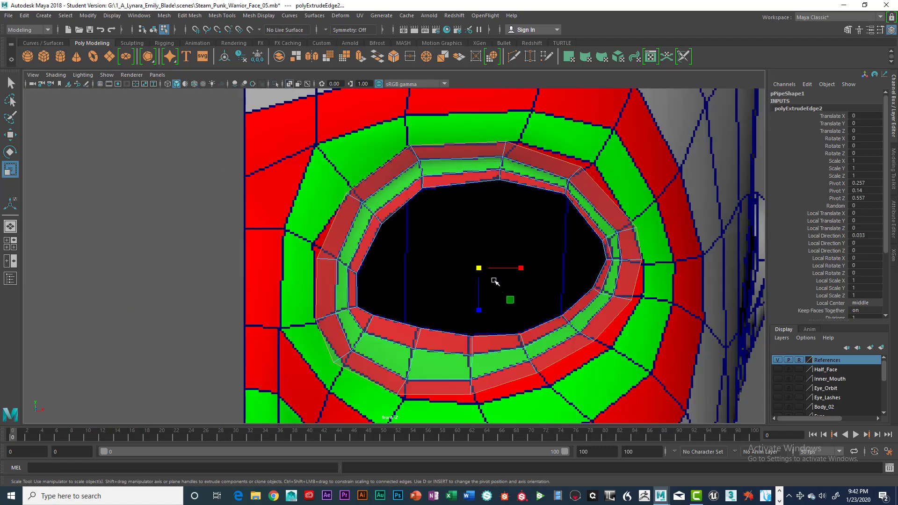
{"action": "left_click", "coordinate": [480, 268]}
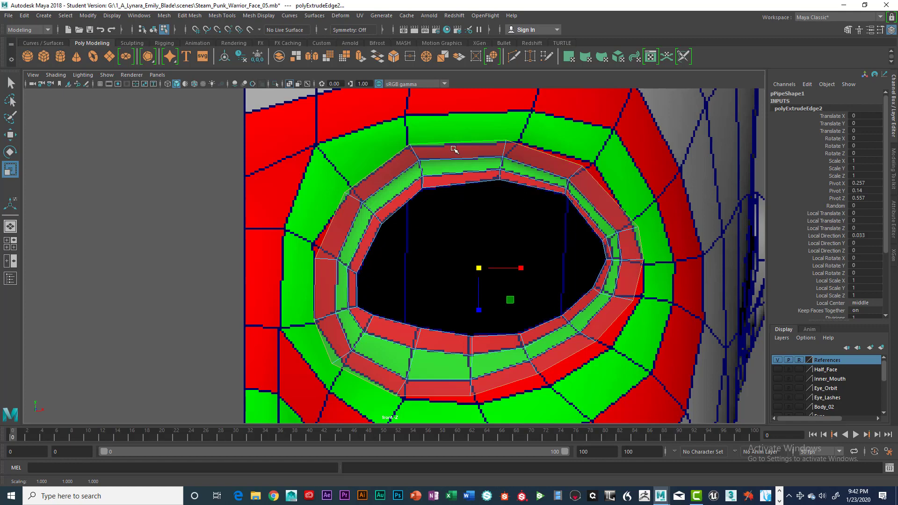
In the front view, move the new border's vertices onto the outer edge of the reference's second red loop
{"action": "right_click_drag", "start_coordinate": [457, 146], "coordinate": [397, 135]}
{"action": "left_click", "coordinate": [409, 144]}
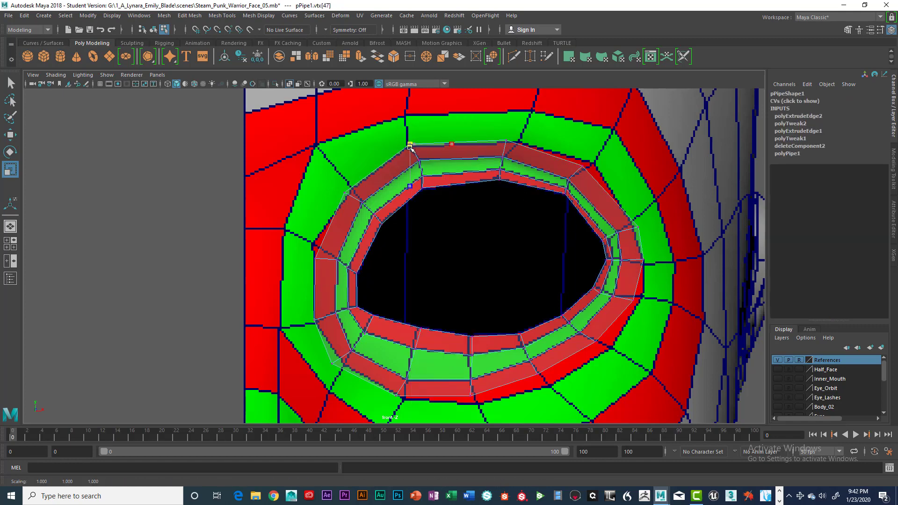
{"action": "key", "text": "w"}
{"action": "left_click_drag", "start_coordinate": [410, 144], "coordinate": [410, 148]}
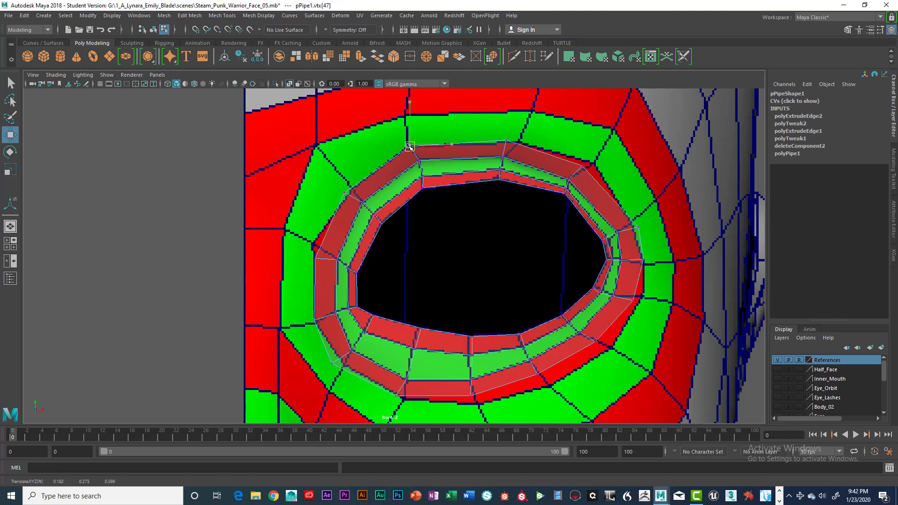
{"action": "left_click", "coordinate": [350, 188]}
{"action": "left_click_drag", "start_coordinate": [353, 188], "coordinate": [353, 191]}
{"action": "left_click_drag", "start_coordinate": [314, 248], "coordinate": [322, 265]}
{"action": "left_click_drag", "start_coordinate": [316, 258], "coordinate": [312, 244]}
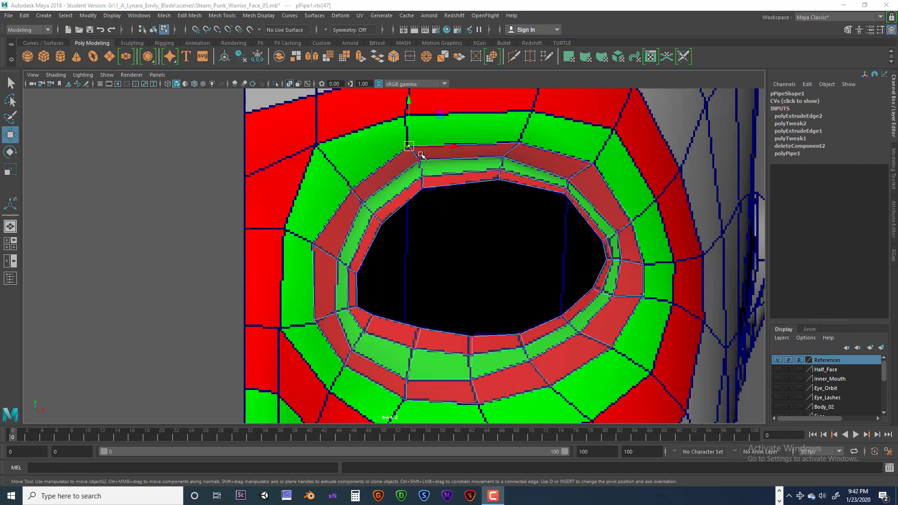
Refine the front-view positions of the new border's vertices from the outer half of the upper lid to the outer eye corner
{"action": "left_click", "coordinate": [519, 141]}
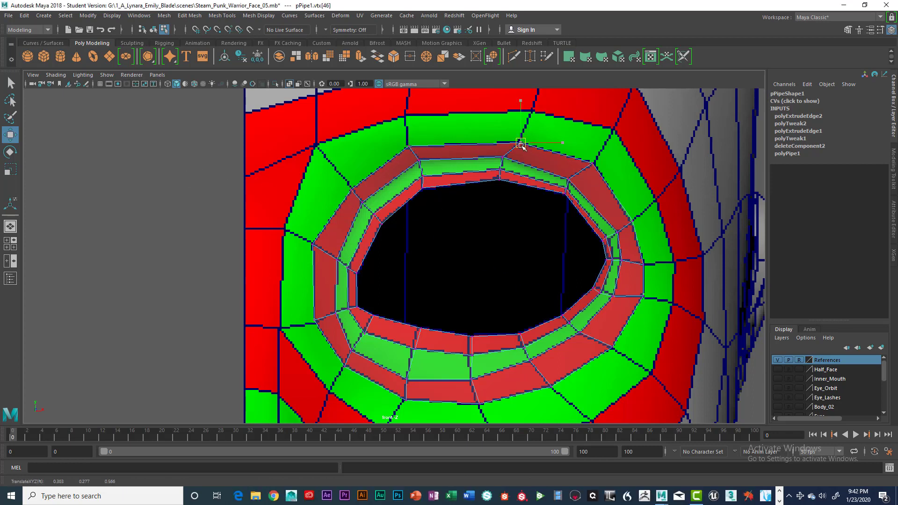
{"action": "left_click", "coordinate": [593, 163]}
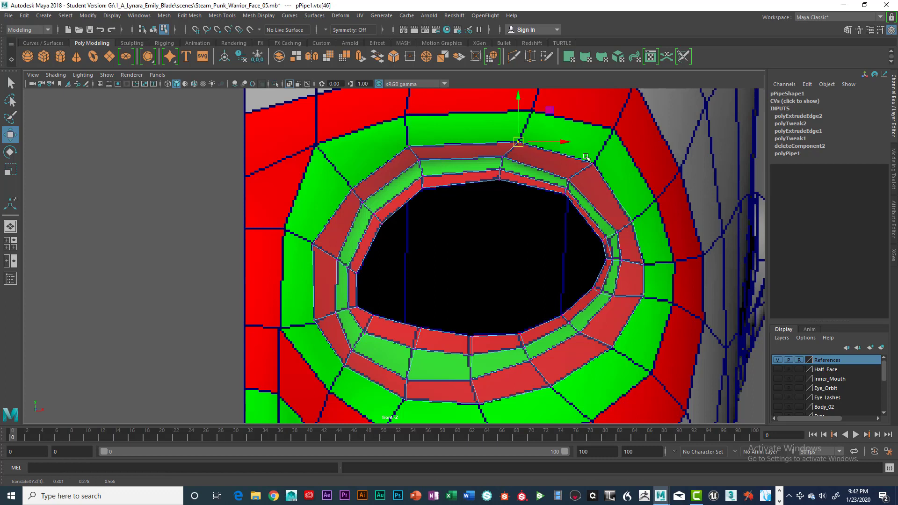
{"action": "left_click", "coordinate": [631, 224]}
{"action": "left_click", "coordinate": [643, 265]}
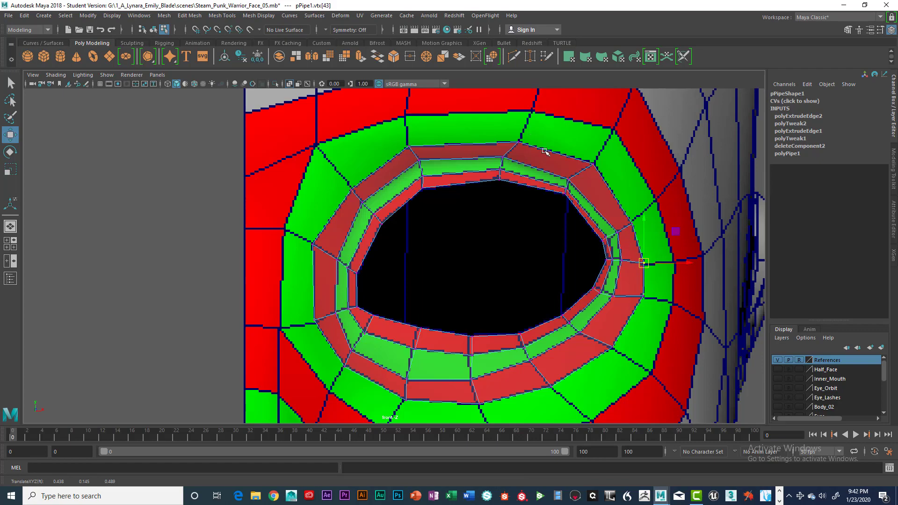
Return the ring to object mode and inspect the new loop's depth from the side in the perspective view
{"action": "right_click_drag", "start_coordinate": [547, 154], "coordinate": [544, 206]}
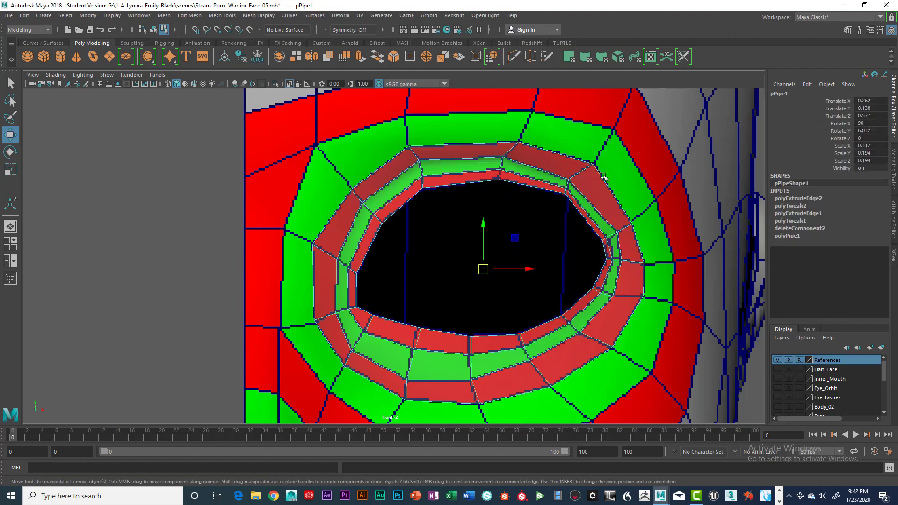
{"action": "key", "text": "space"}
{"action": "key", "text": "space"}
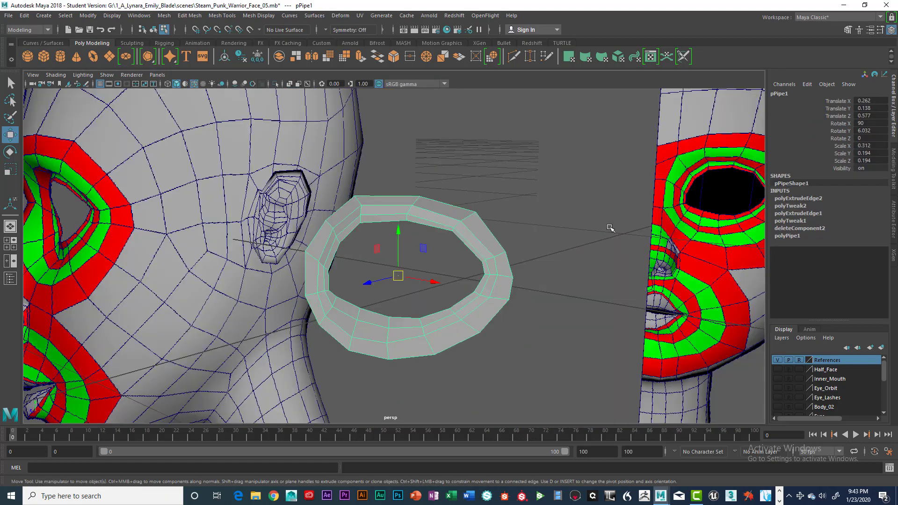
{"action": "left_click_drag", "start_coordinate": [551, 251], "coordinate": [493, 245], "text": "alt"}
{"action": "left_click_drag", "start_coordinate": [499, 285], "coordinate": [496, 283], "text": "alt"}
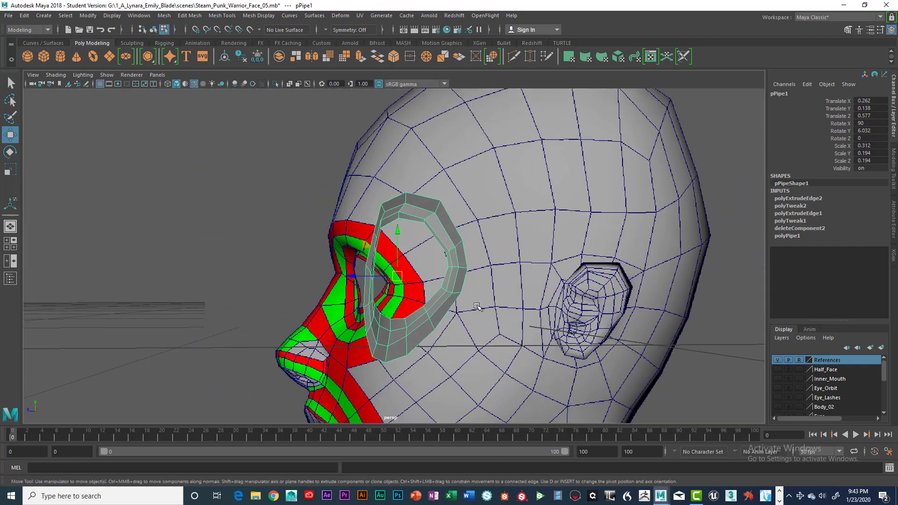
In the side view, move the outer-border vertices along the upper lid slightly forward along Z to follow the reference's red loop
{"action": "key", "text": "space"}
{"action": "key", "text": "space"}
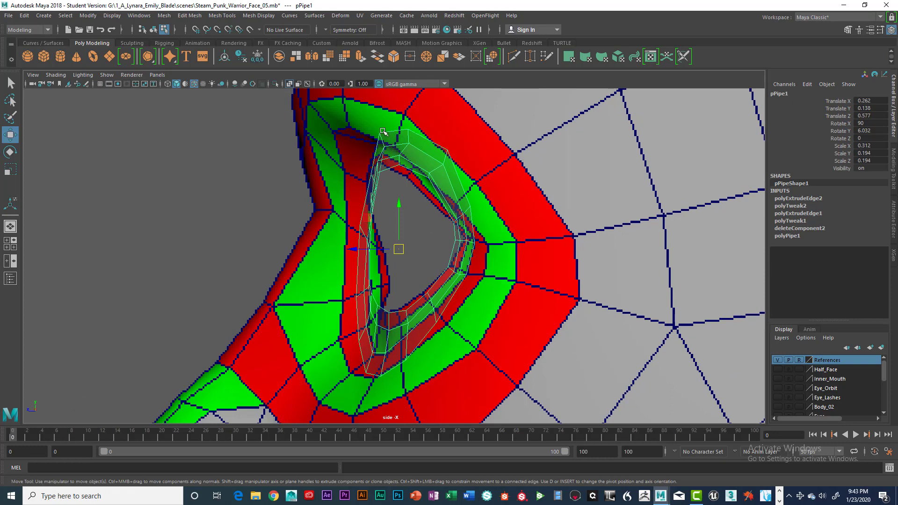
{"action": "key", "text": "F9"}
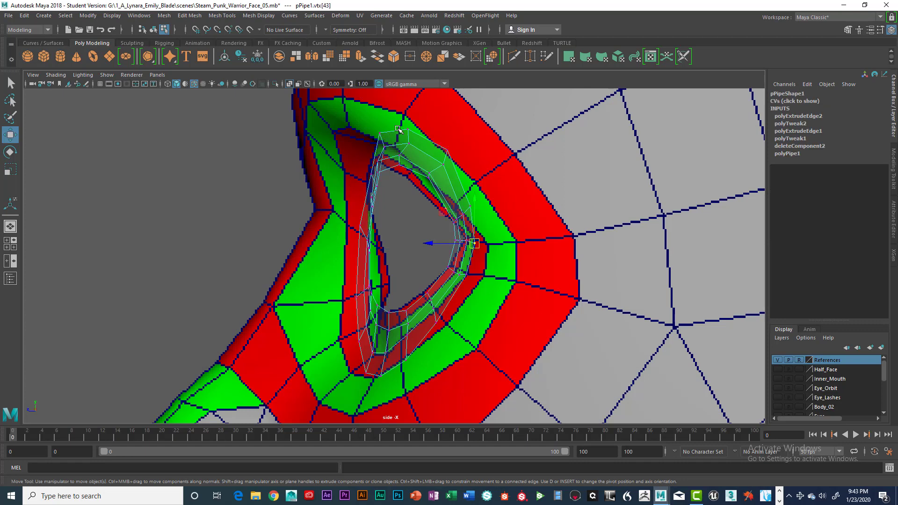
{"action": "left_click", "coordinate": [379, 133]}
{"action": "right_click", "coordinate": [380, 131]}
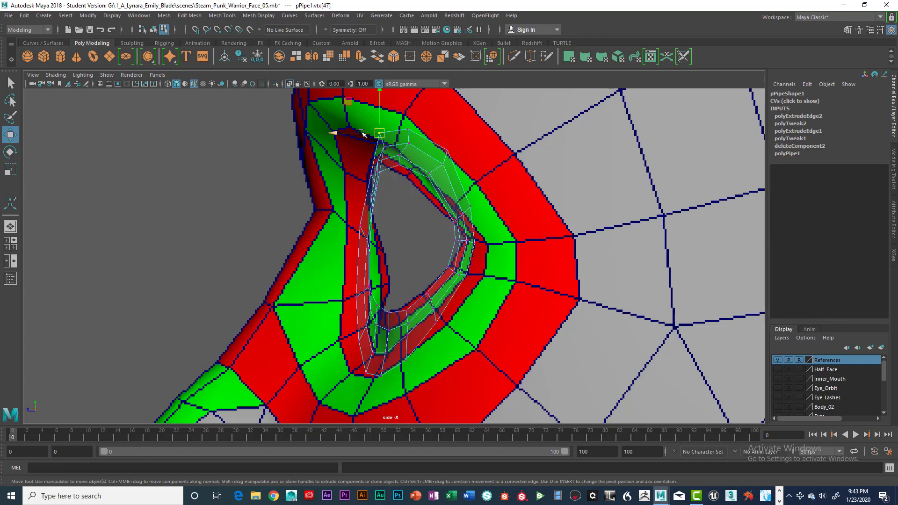
{"action": "left_click_drag", "start_coordinate": [361, 133], "coordinate": [385, 130]}
{"action": "left_click", "coordinate": [405, 129]}
{"action": "left_click", "coordinate": [446, 150]}
{"action": "left_click_drag", "start_coordinate": [433, 151], "coordinate": [427, 150]}
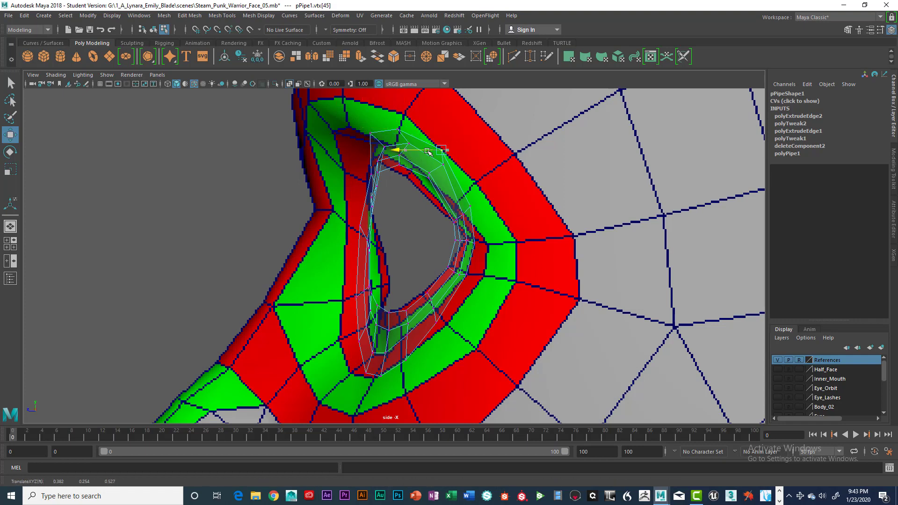
{"action": "left_click", "coordinate": [470, 207]}
{"action": "left_click_drag", "start_coordinate": [467, 206], "coordinate": [453, 210]}
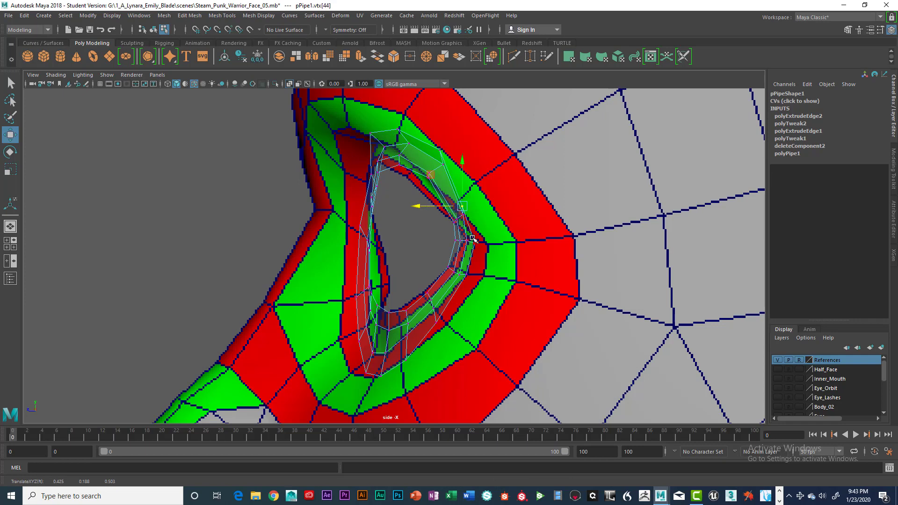
Move the outer-border vertices at the outer eye corner and along the outer lower lid back onto the red loop's outer edge
{"action": "left_click", "coordinate": [470, 241]}
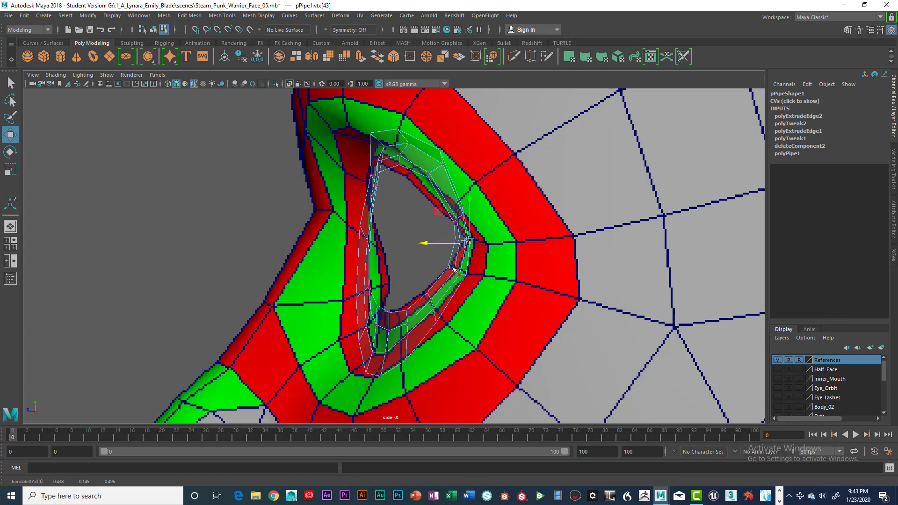
{"action": "left_click_drag", "start_coordinate": [434, 243], "coordinate": [449, 244]}
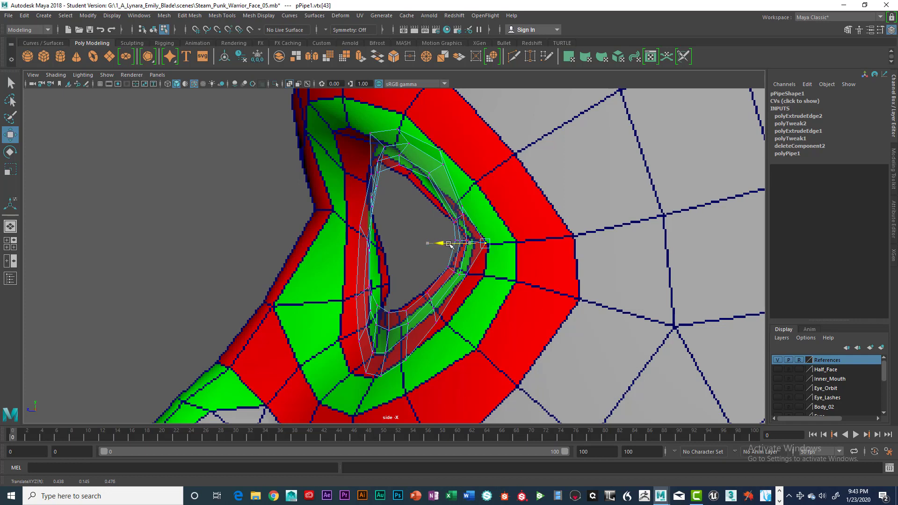
{"action": "left_click", "coordinate": [472, 279]}
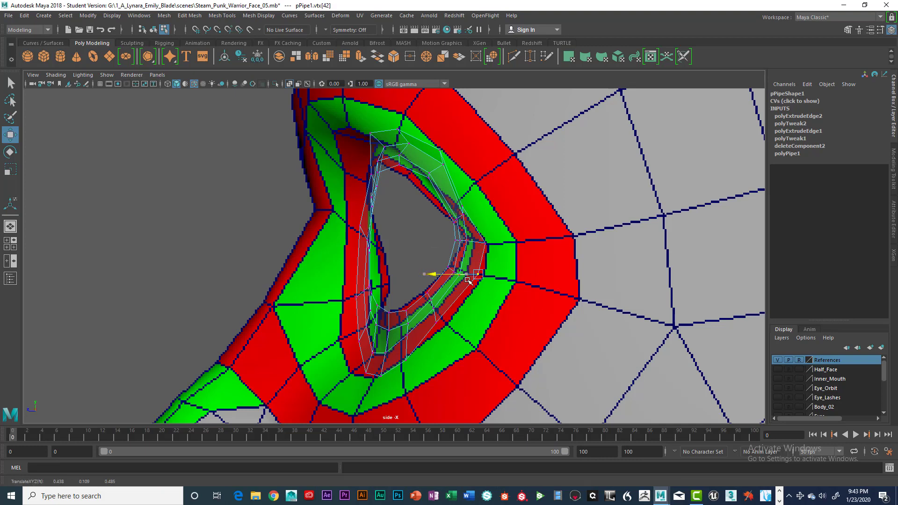
{"action": "left_click", "coordinate": [444, 325]}
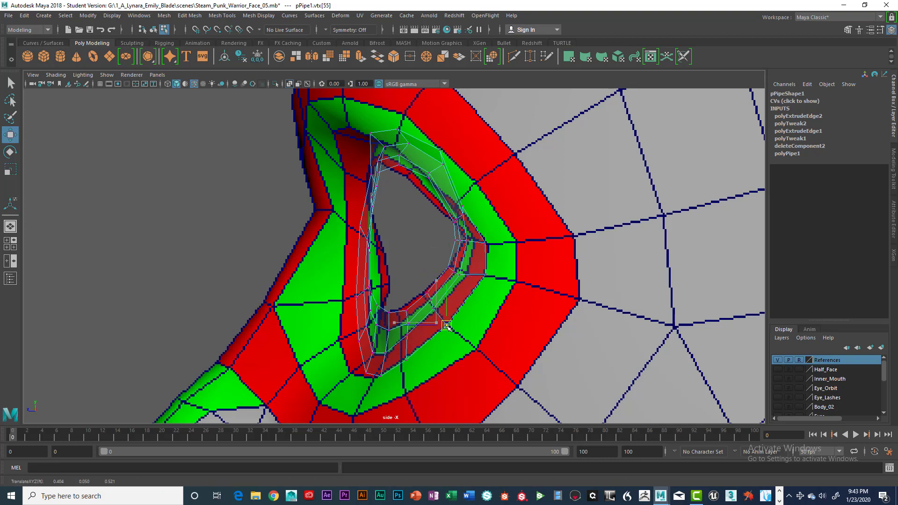
{"action": "left_click", "coordinate": [402, 365]}
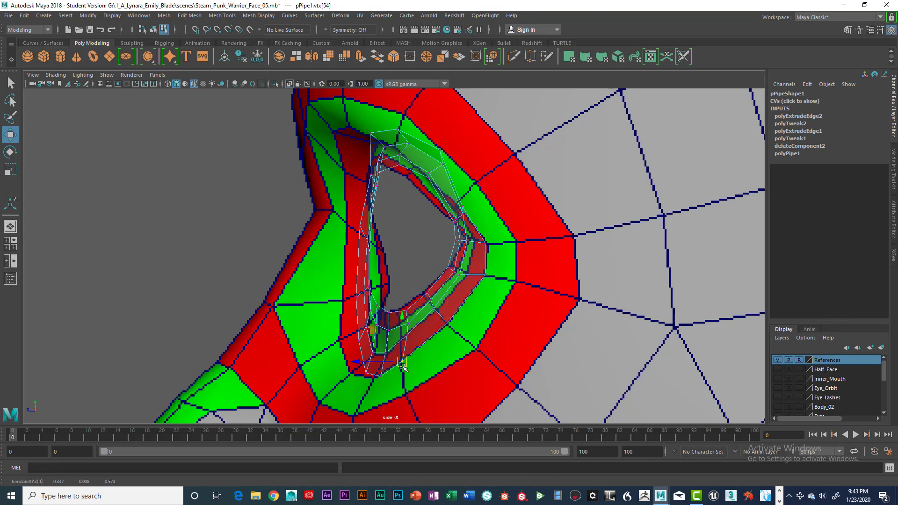
Move the outer-border vertices from the inner lower lid up around the inner eye corner forward onto the red loop's edge, and return to the perspective view
{"action": "left_click", "coordinate": [367, 373]}
{"action": "left_click_drag", "start_coordinate": [367, 373], "coordinate": [355, 373]}
{"action": "left_click", "coordinate": [358, 342]}
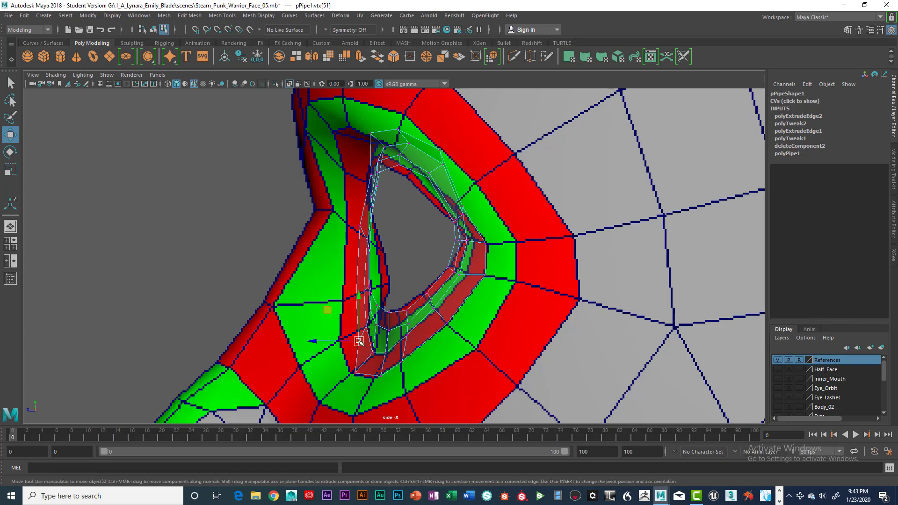
{"action": "left_click_drag", "start_coordinate": [358, 342], "coordinate": [341, 341]}
{"action": "left_click", "coordinate": [357, 299]}
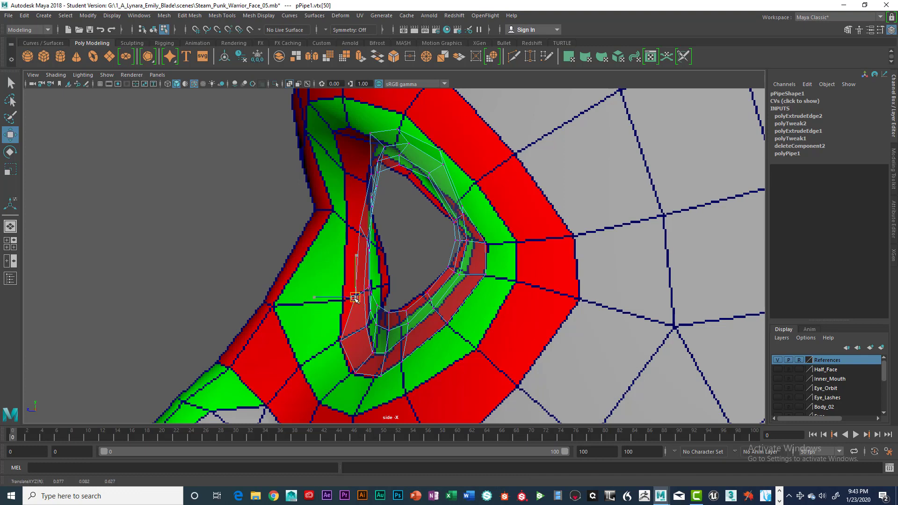
{"action": "left_click_drag", "start_coordinate": [357, 299], "coordinate": [345, 300]}
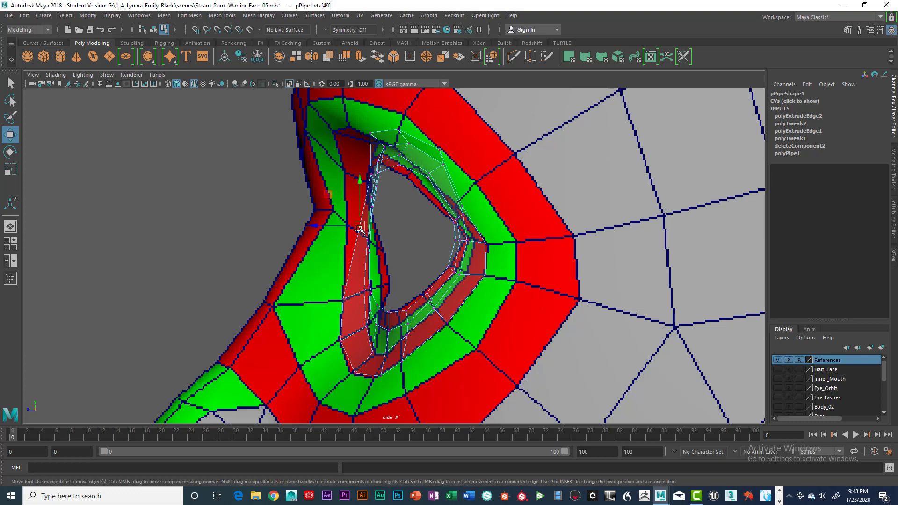
{"action": "left_click", "coordinate": [353, 226]}
{"action": "left_click_drag", "start_coordinate": [354, 225], "coordinate": [348, 228]}
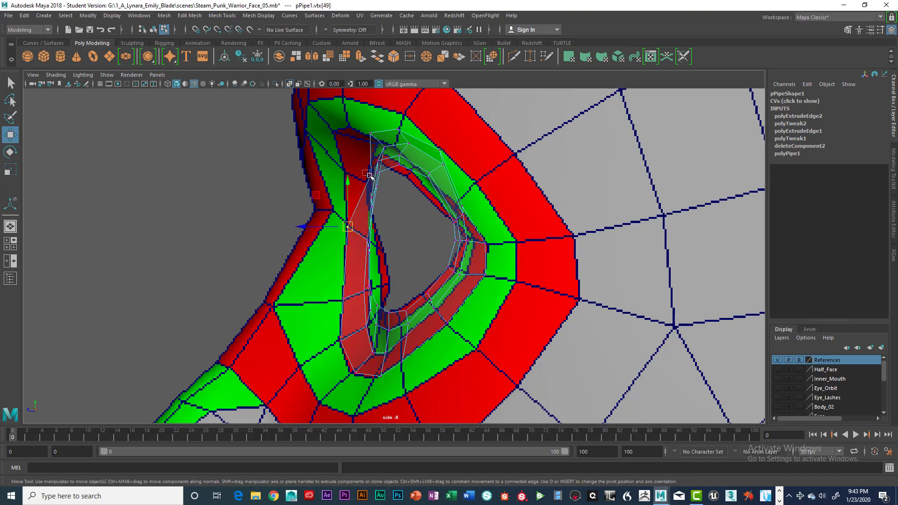
{"action": "left_click", "coordinate": [371, 173]}
{"action": "left_click_drag", "start_coordinate": [372, 173], "coordinate": [345, 172]}
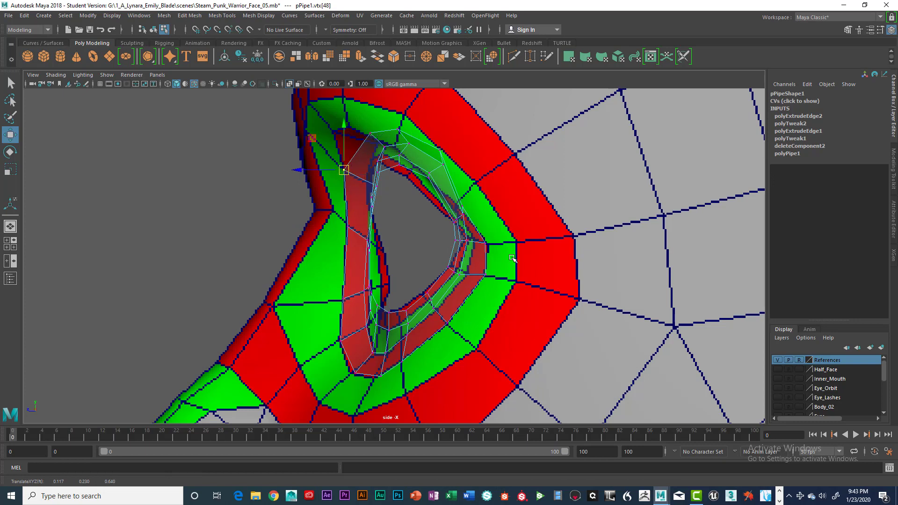
{"action": "key", "text": "space"}
{"action": "key", "text": "space"}
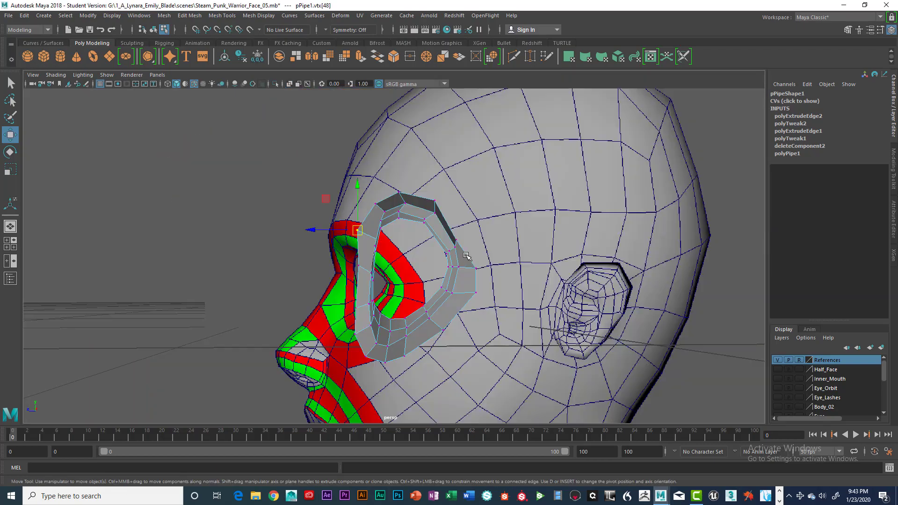
In the side view, move the outer-border vertex at the upper lid's inner corner forward along Z onto the reference's red loop
{"action": "left_click_drag", "start_coordinate": [468, 257], "coordinate": [449, 290], "text": "alt"}
{"action": "left_click", "coordinate": [361, 187]}
{"action": "key", "text": "space"}
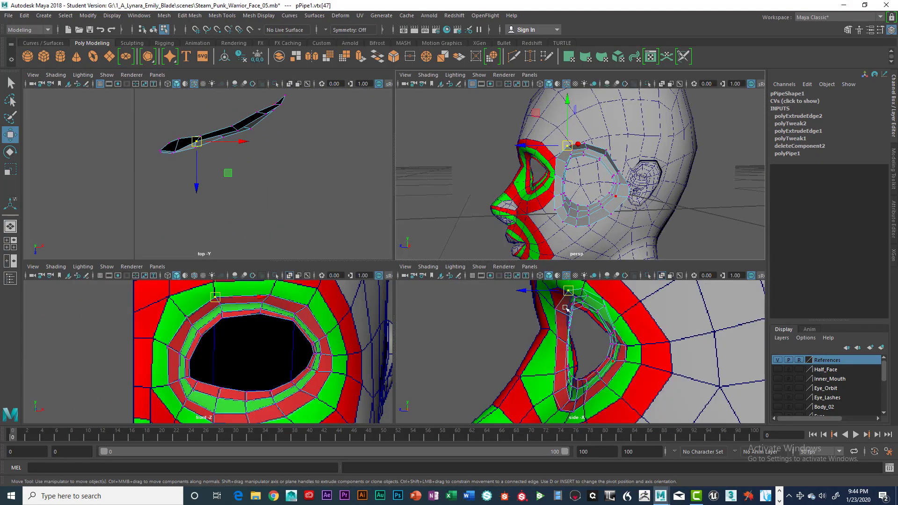
{"action": "key", "text": "space"}
{"action": "left_click_drag", "start_coordinate": [380, 136], "coordinate": [352, 136]}
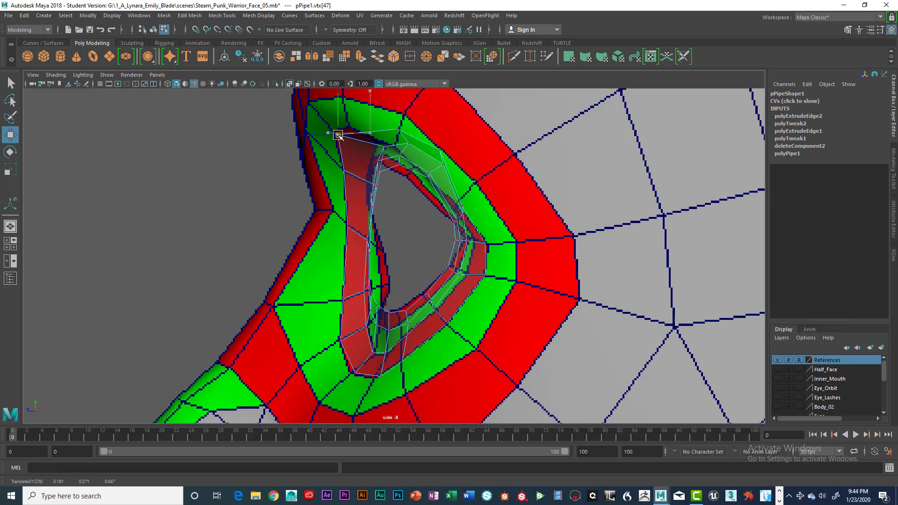
{"action": "key", "text": "space"}
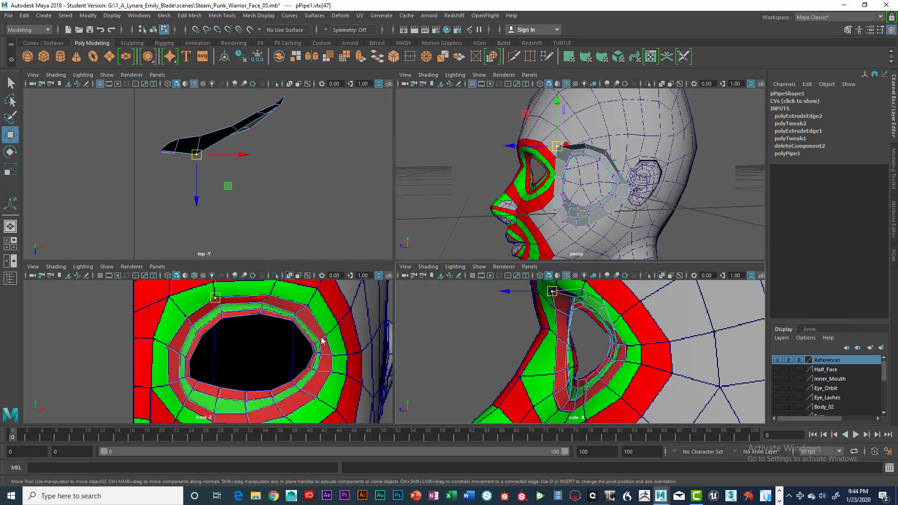
Select the next outer-border vertex along the top of the upper lid and move it forward along Z in the side view
{"action": "key", "text": "space"}
{"action": "key", "text": "space"}
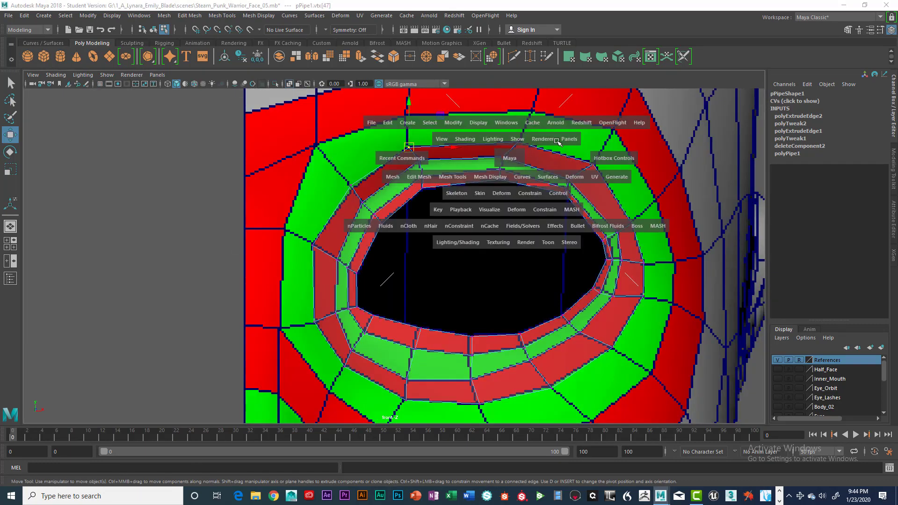
{"action": "key", "text": "space"}
{"action": "left_click_drag", "start_coordinate": [499, 226], "coordinate": [475, 196], "text": "alt"}
{"action": "left_click_drag", "start_coordinate": [414, 189], "coordinate": [431, 226], "text": "alt"}
{"action": "key", "text": "space"}
{"action": "key", "text": "space"}
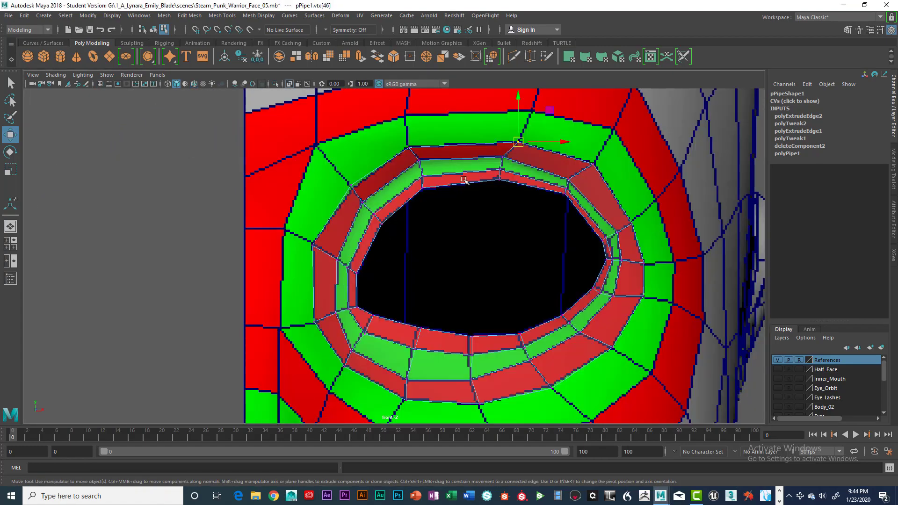
{"action": "key", "text": "space"}
{"action": "key", "text": "space"}
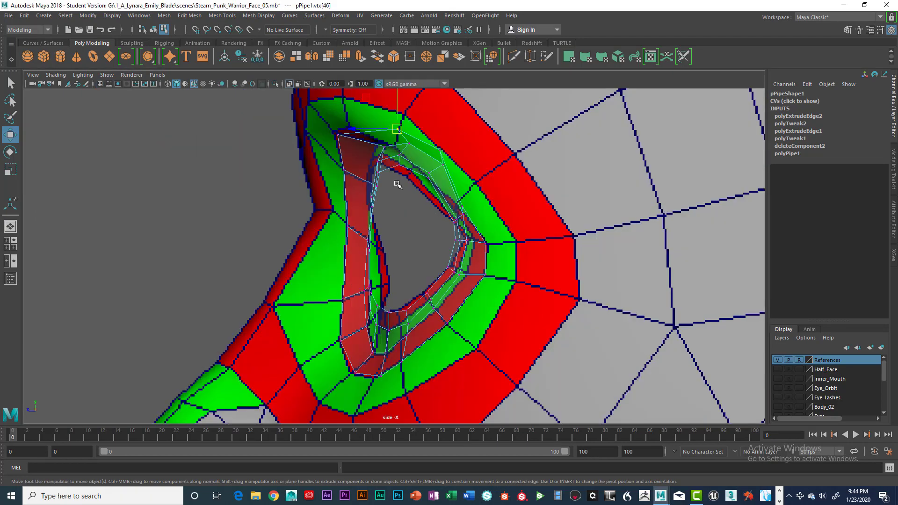
{"action": "left_click_drag", "start_coordinate": [369, 126], "coordinate": [335, 133]}
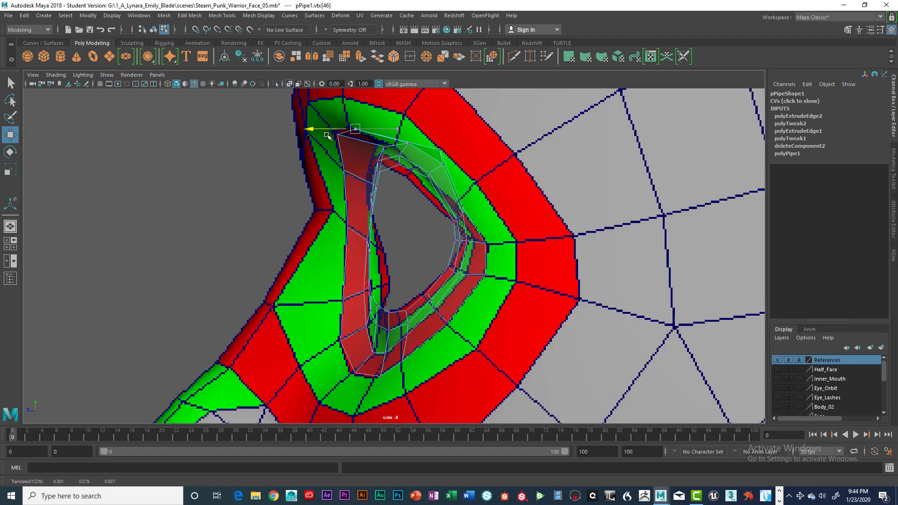
Move the outer-border vertex on the outer part of the upper lid forward along Z to line up with the red loop
{"action": "key", "text": "space"}
{"action": "key", "text": "space"}
{"action": "left_click_drag", "start_coordinate": [519, 214], "coordinate": [440, 216], "text": "alt"}
{"action": "key", "text": "space"}
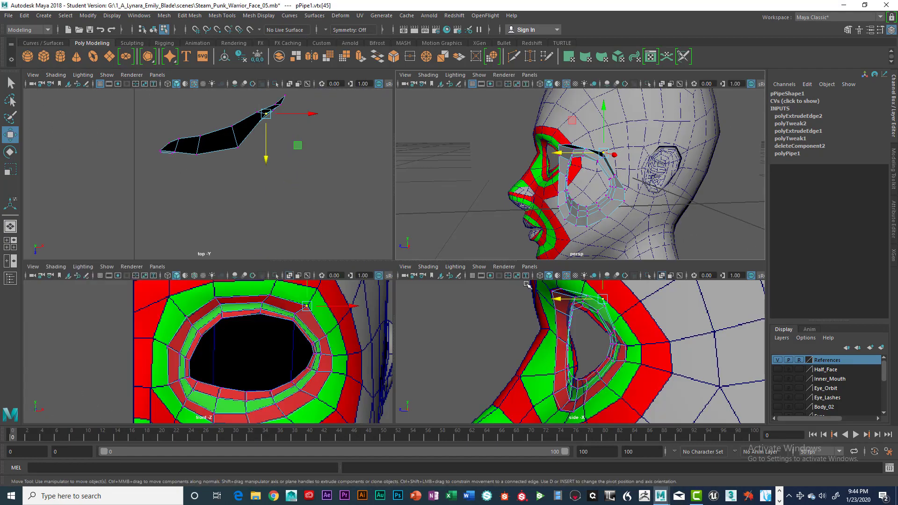
{"action": "key", "text": "space"}
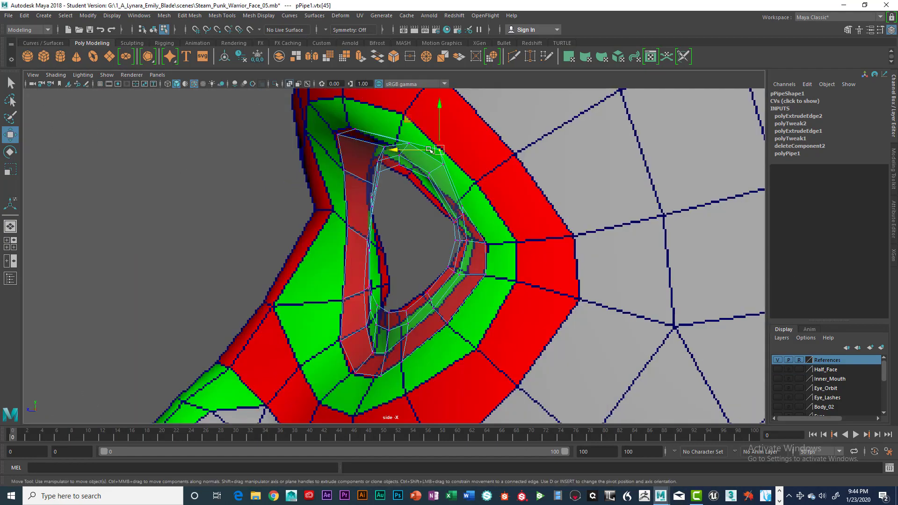
{"action": "left_click_drag", "start_coordinate": [429, 149], "coordinate": [415, 159]}
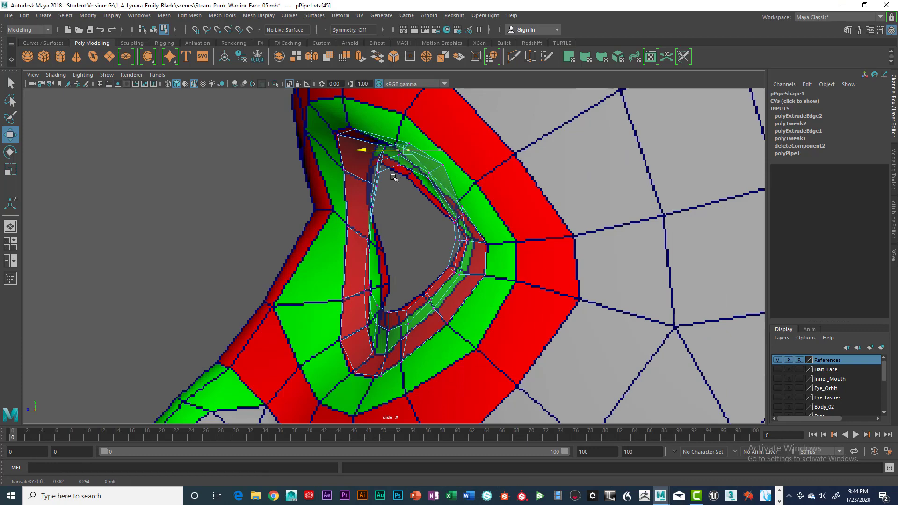
{"action": "key", "text": "space"}
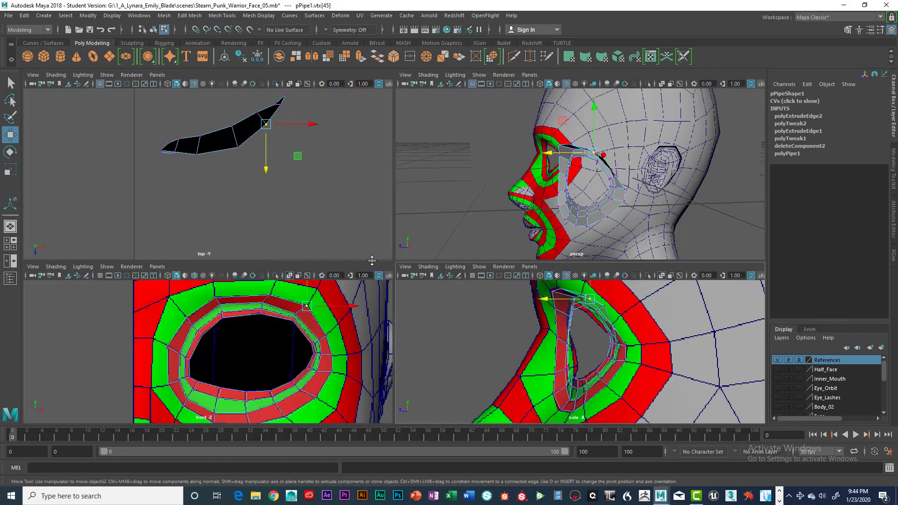
Return the ring to object mode and inspect the upper lid's adjusted border from several angles in the perspective view
{"action": "key", "text": "space"}
{"action": "key", "text": "space"}
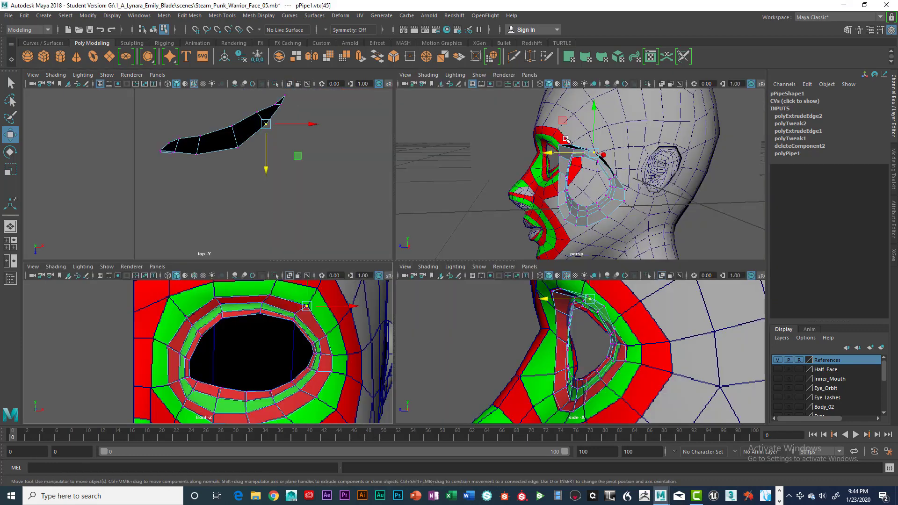
{"action": "key", "text": "space"}
{"action": "left_click_drag", "start_coordinate": [621, 213], "coordinate": [542, 234], "text": "alt"}
{"action": "left_click_drag", "start_coordinate": [457, 190], "coordinate": [474, 212]}
{"action": "left_click_drag", "start_coordinate": [474, 213], "coordinate": [411, 191], "text": "alt"}
{"action": "scroll", "coordinate": [409, 258], "scroll_direction": "down", "scroll_amount": 2}
{"action": "left_click_drag", "start_coordinate": [391, 276], "coordinate": [408, 305], "text": "alt"}
{"action": "right_click_drag", "start_coordinate": [409, 306], "coordinate": [391, 286]}
{"action": "left_click_drag", "start_coordinate": [390, 286], "coordinate": [421, 332], "text": "alt"}
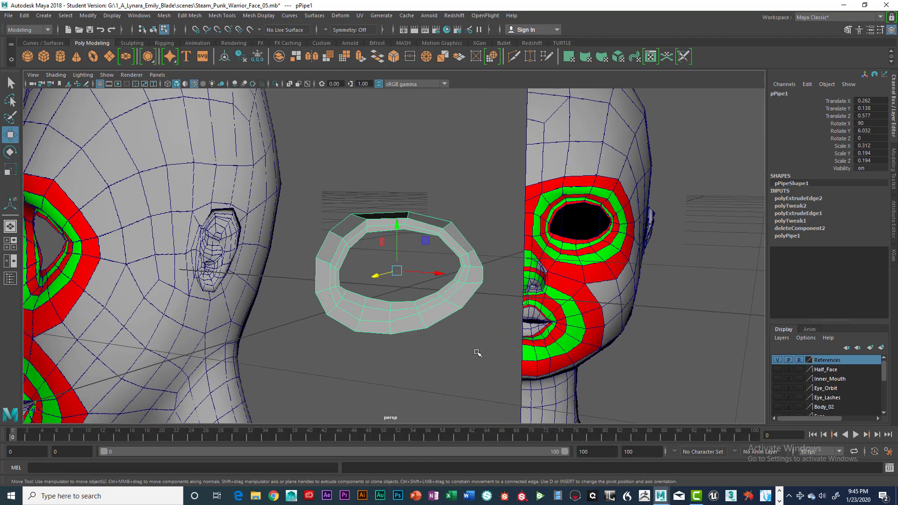